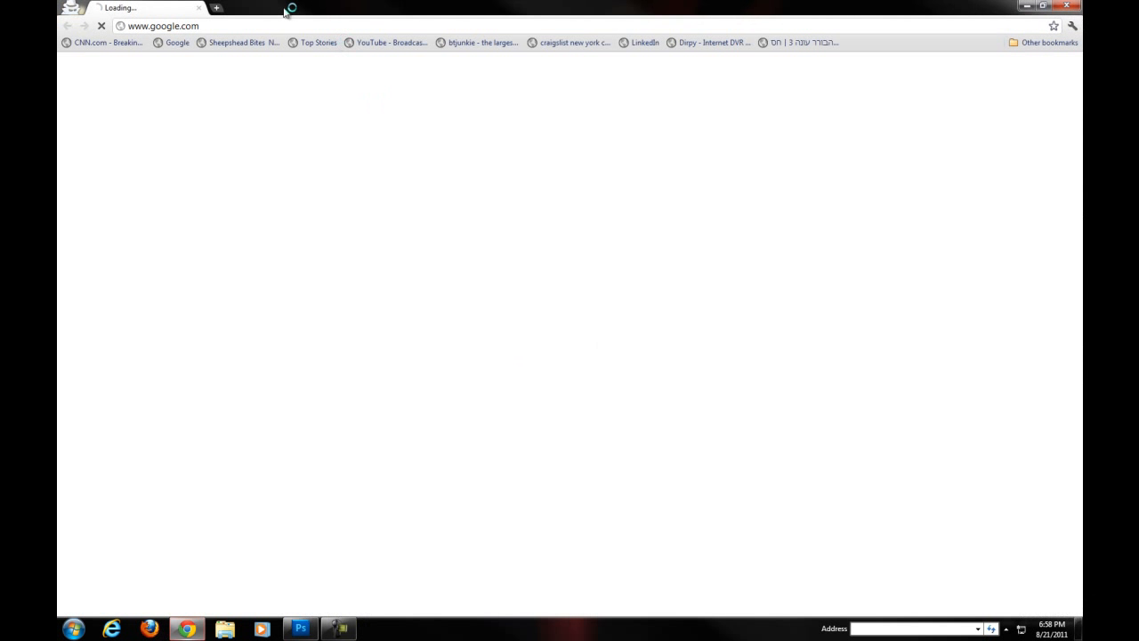
# Step: Load the YouTube home page at youtube.com
pyautogui.click(225, 23)
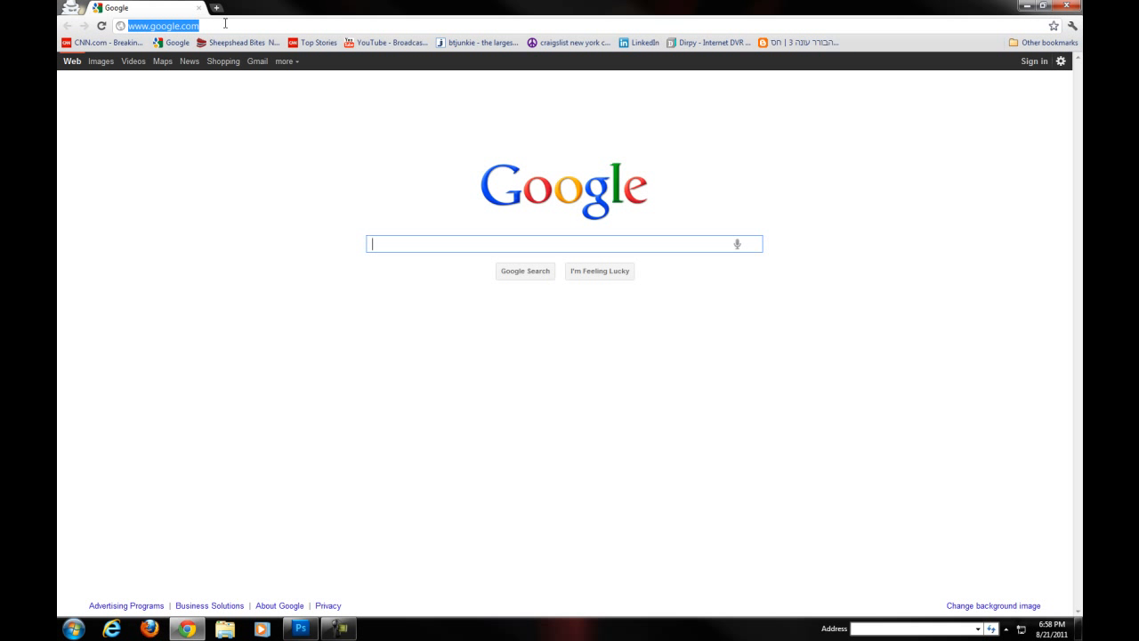
pyautogui.write('youtube')
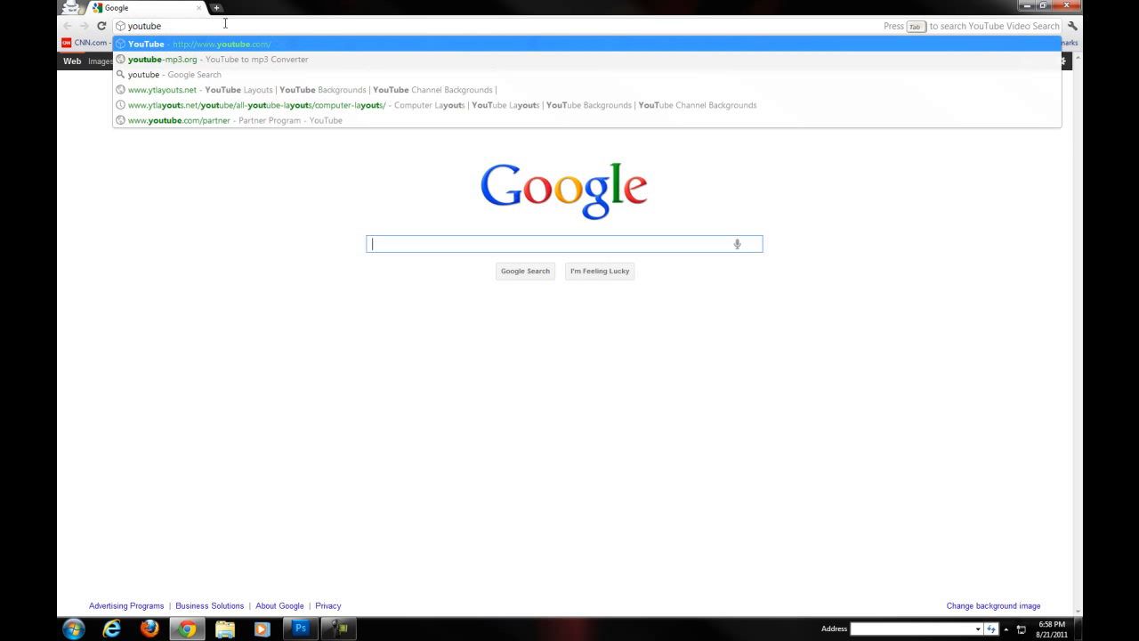
pyautogui.write('.com/')
pyautogui.press('Return')
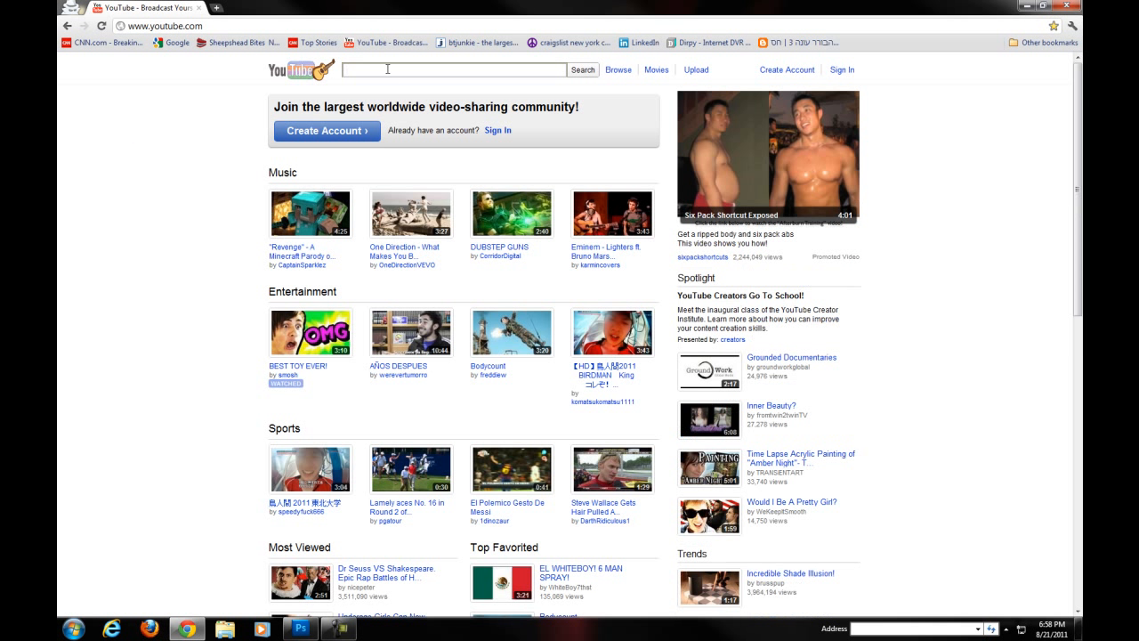
# Step: Search YouTube for "ray william johnson"
pyautogui.press('BackSpace')
pyautogui.press('BackSpace')
pyautogui.write('ray william ')
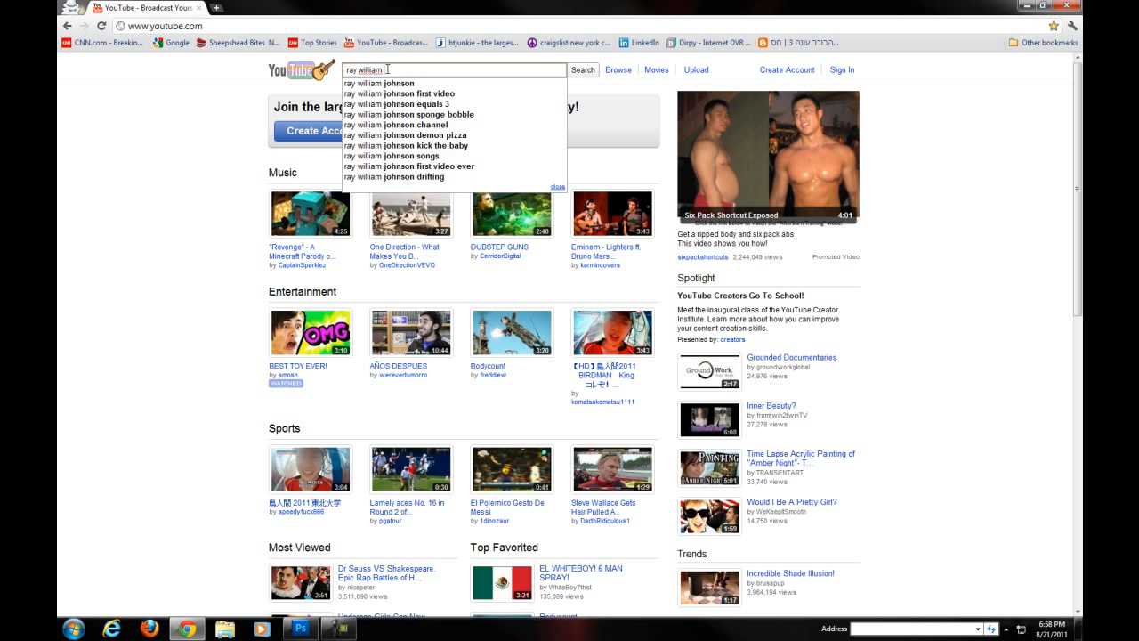
pyautogui.write('johnson')
pyautogui.press('Return')
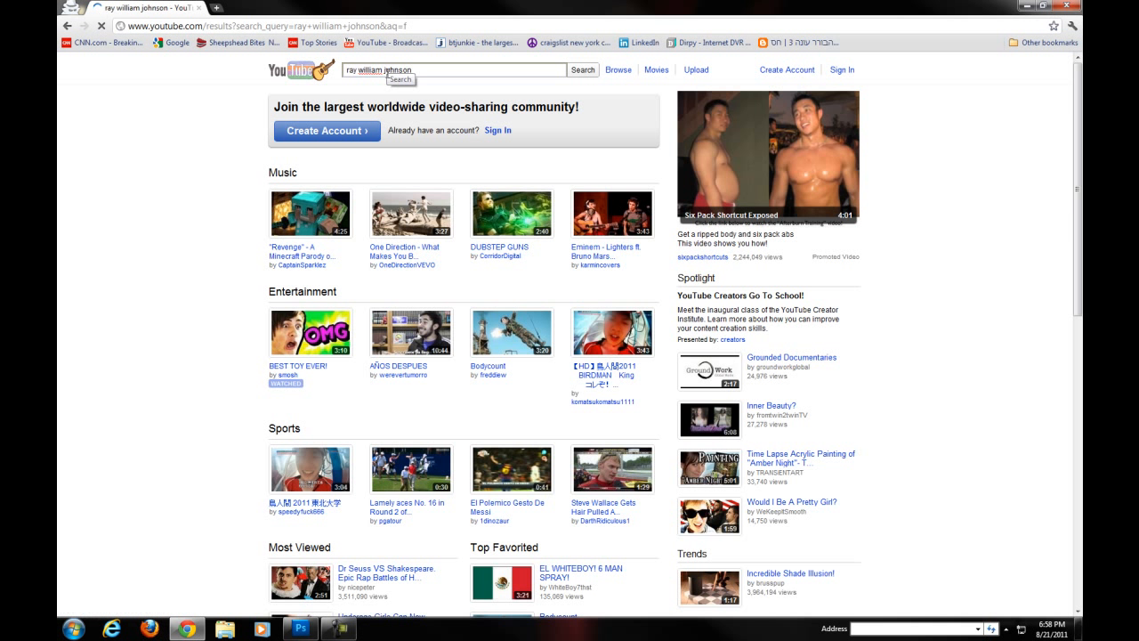
# Step: Open the RayWilliamJohnson channel and look over its custom background and page layout
pyautogui.click(403, 283)
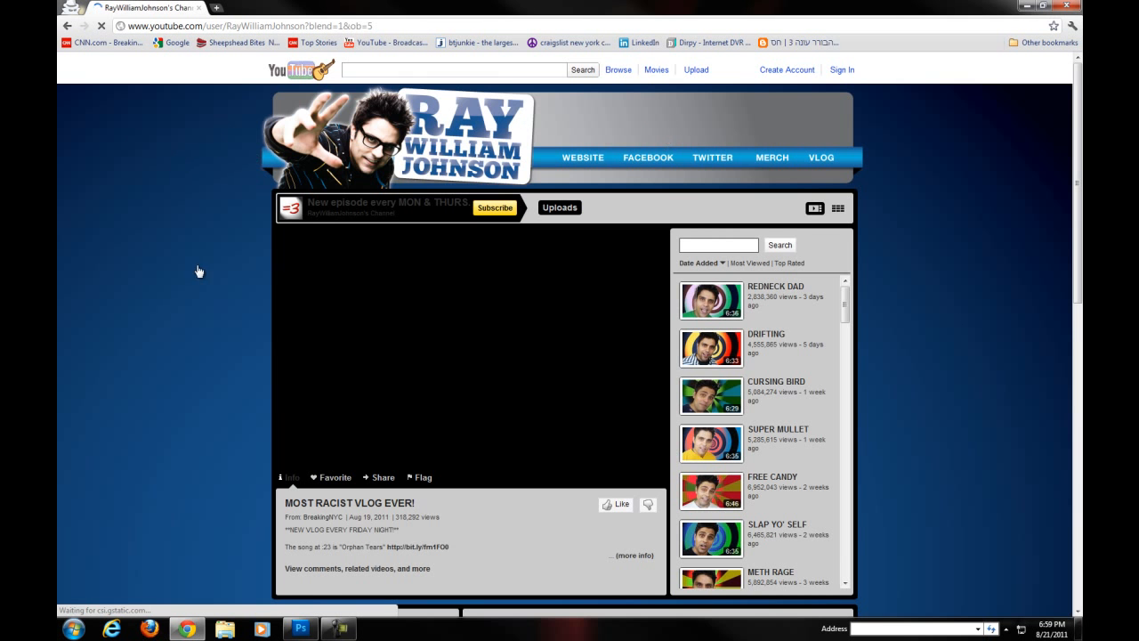
pyautogui.scroll(-10, 136, 279)
pyautogui.scroll(10, 136, 278)
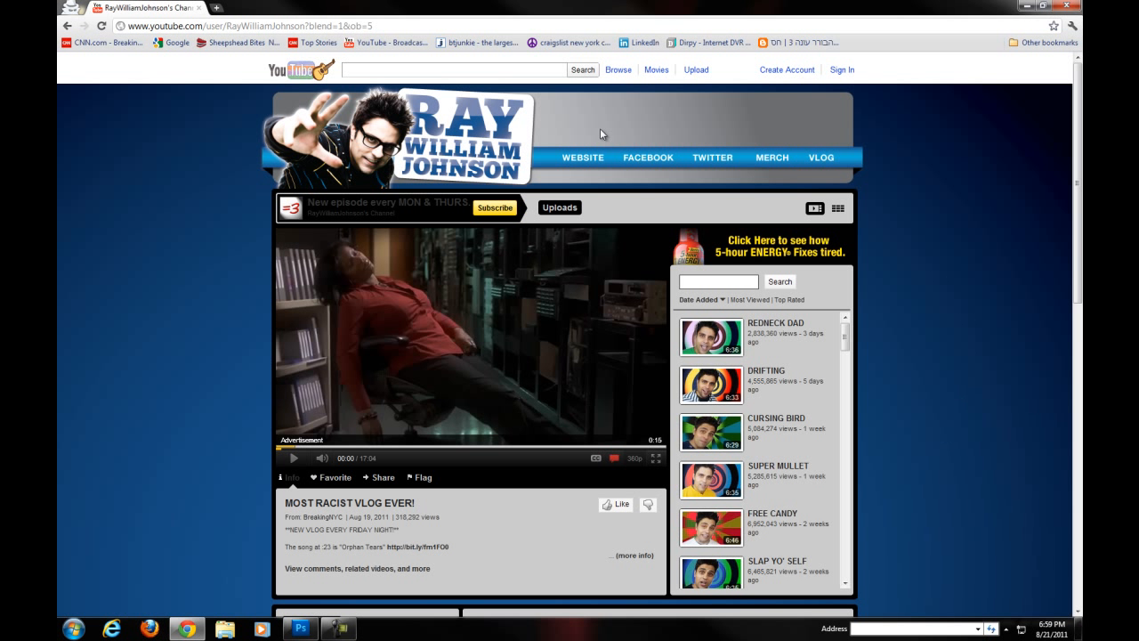
pyautogui.scroll(-8, 525, 333)
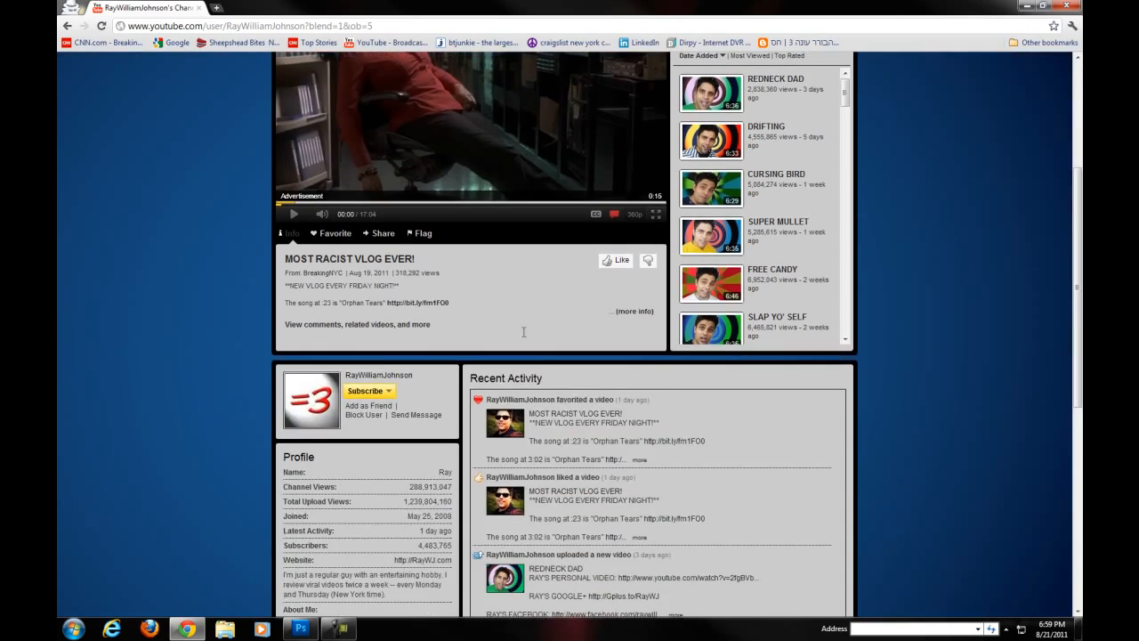
pyautogui.scroll(5, 298, 338)
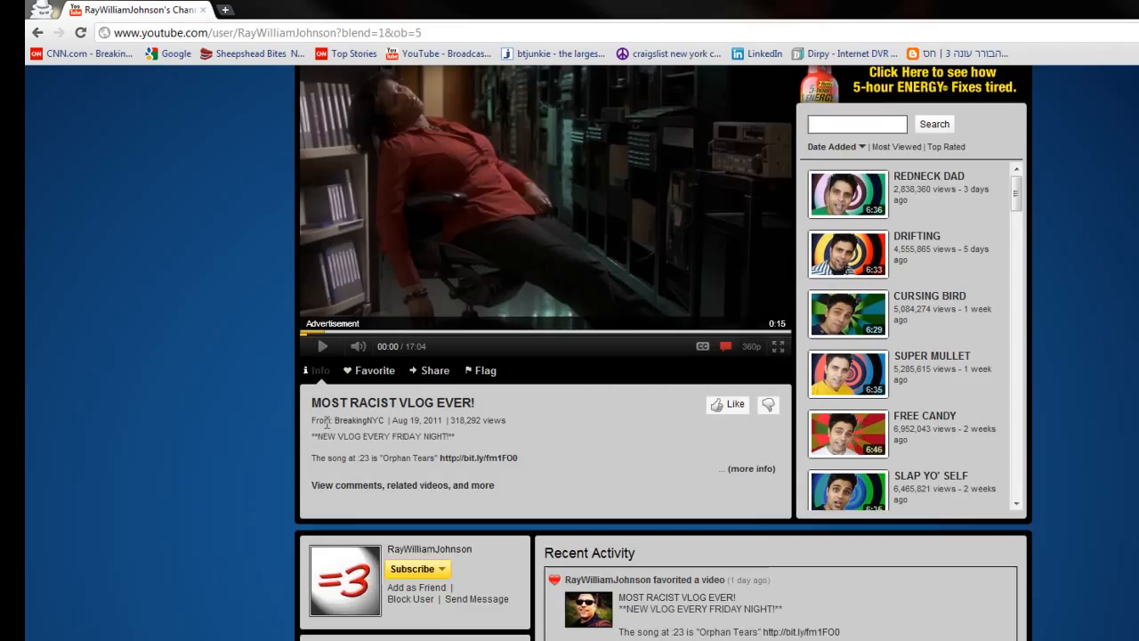
pyautogui.scroll(3, 326, 425)
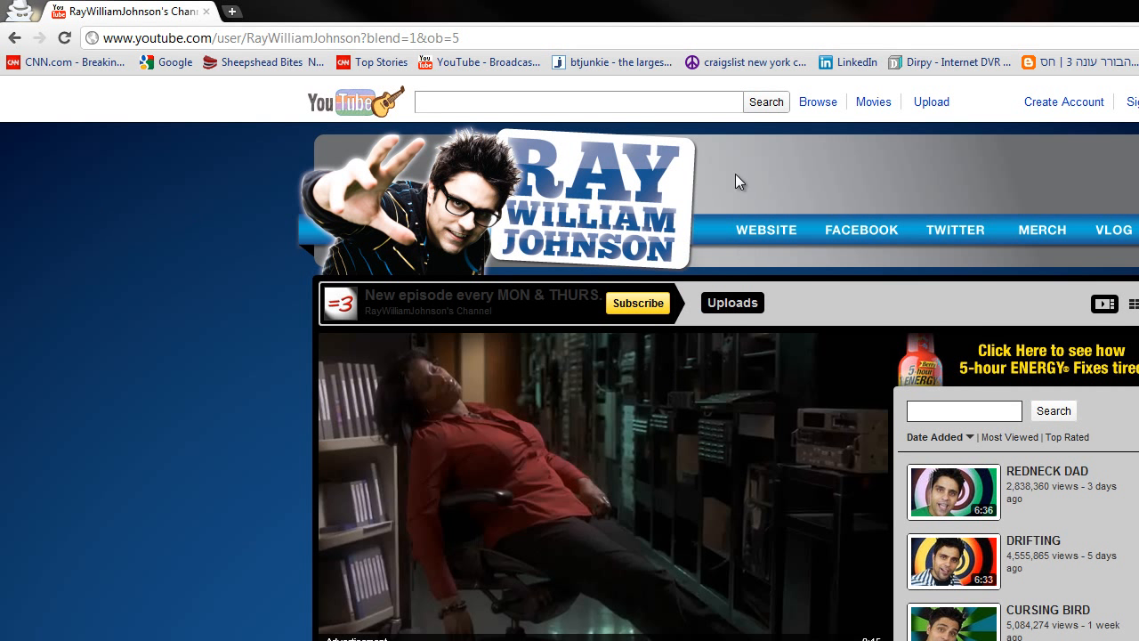
pyautogui.click(181, 35)
pyautogui.moveTo(213, 37); pyautogui.dragTo(769, 36)
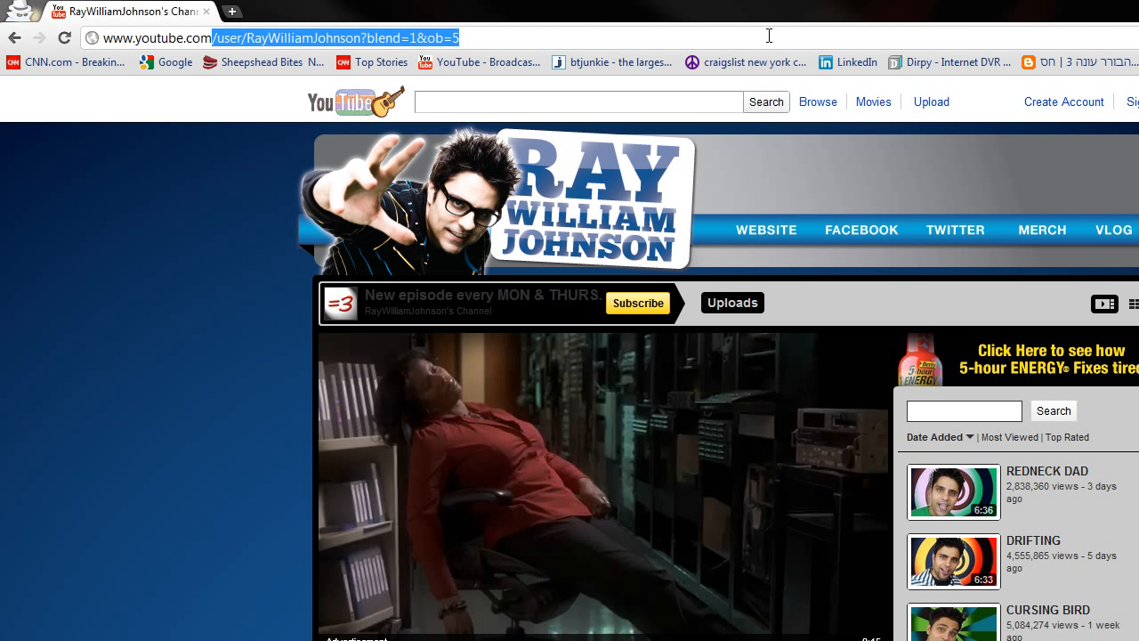
pyautogui.write('/online')
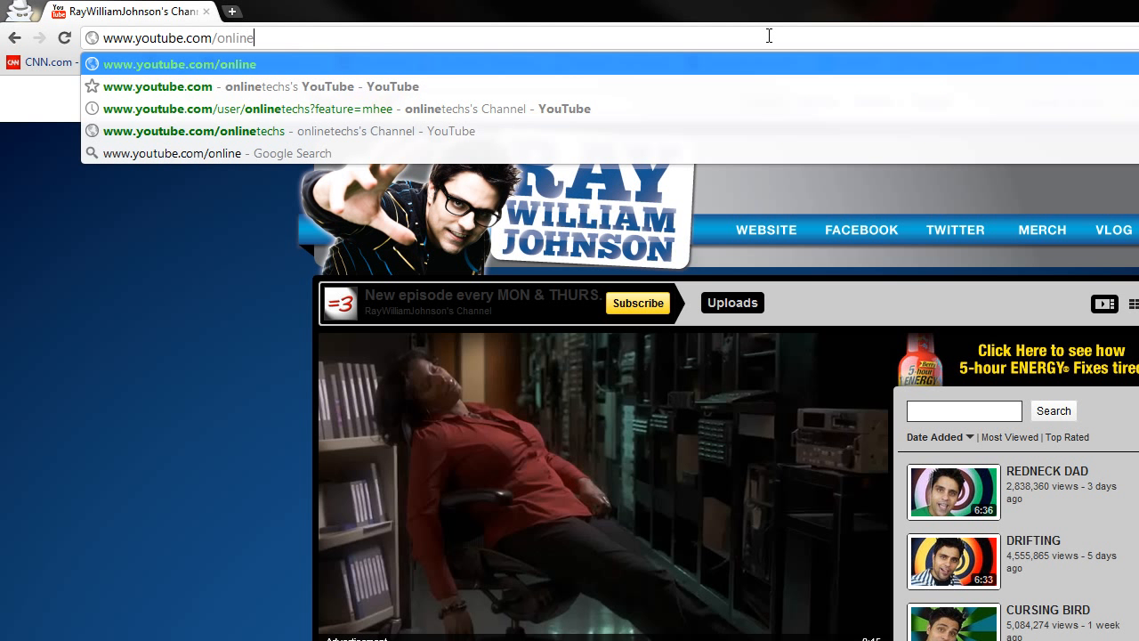
pyautogui.press('BackSpace')
pyautogui.press('BackSpace')
pyautogui.press('BackSpace')
pyautogui.press('BackSpace')
pyautogui.press('BackSpace')
pyautogui.press('BackSpace')
pyautogui.press('BackSpace')
pyautogui.press('Return')
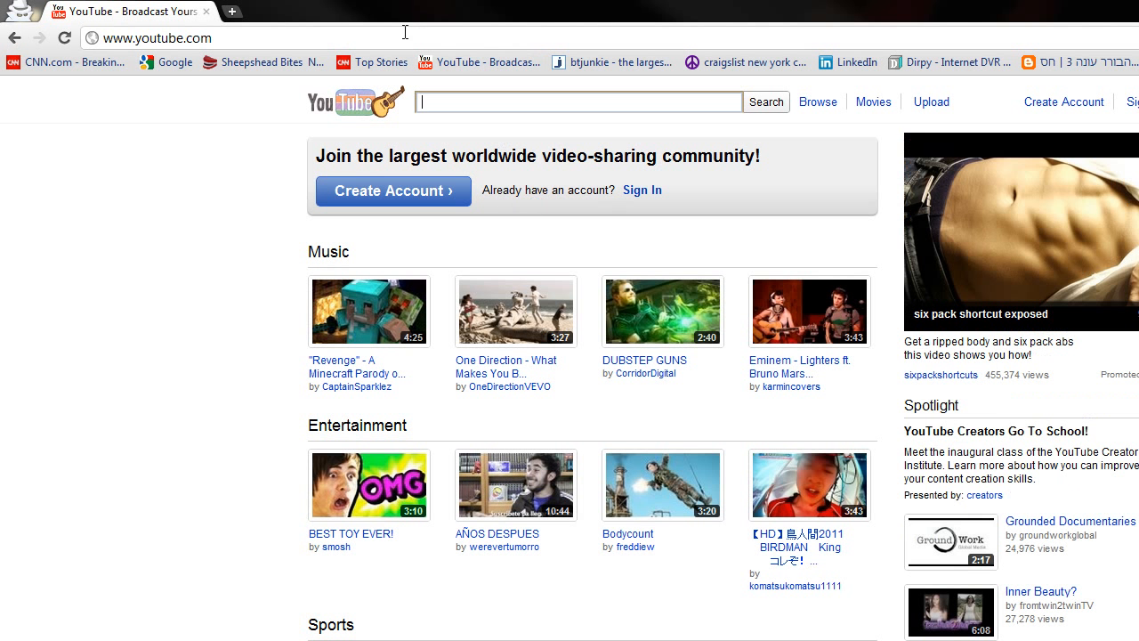
pyautogui.click(324, 29)
pyautogui.click(311, 29)
pyautogui.write('/onlinet')
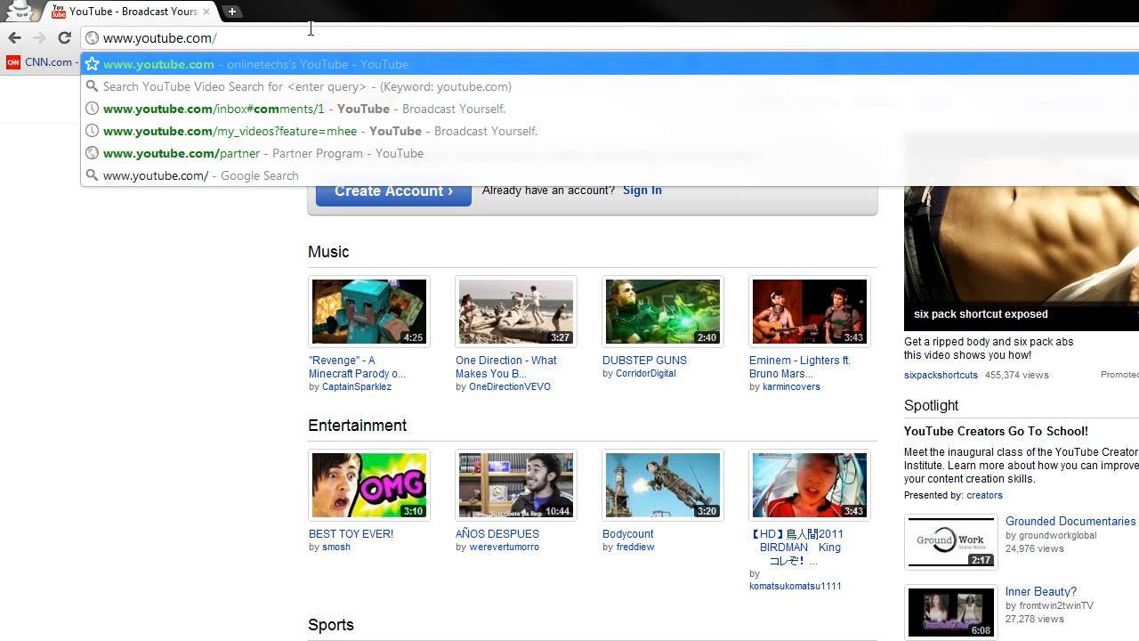
pyautogui.write('echs')
pyautogui.press('Return')
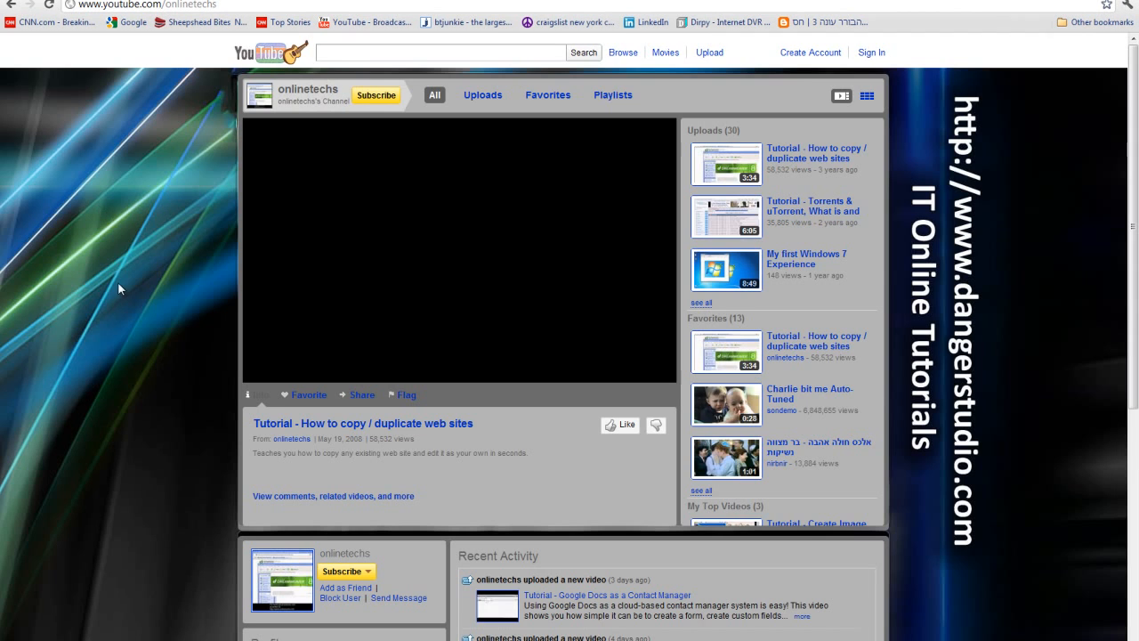
# Step: Examine the custom background on both sides of the onlinetechs channel, down to the text at its lower end
pyautogui.scroll(-5, 415, 274)
pyautogui.scroll(5, 163, 311)
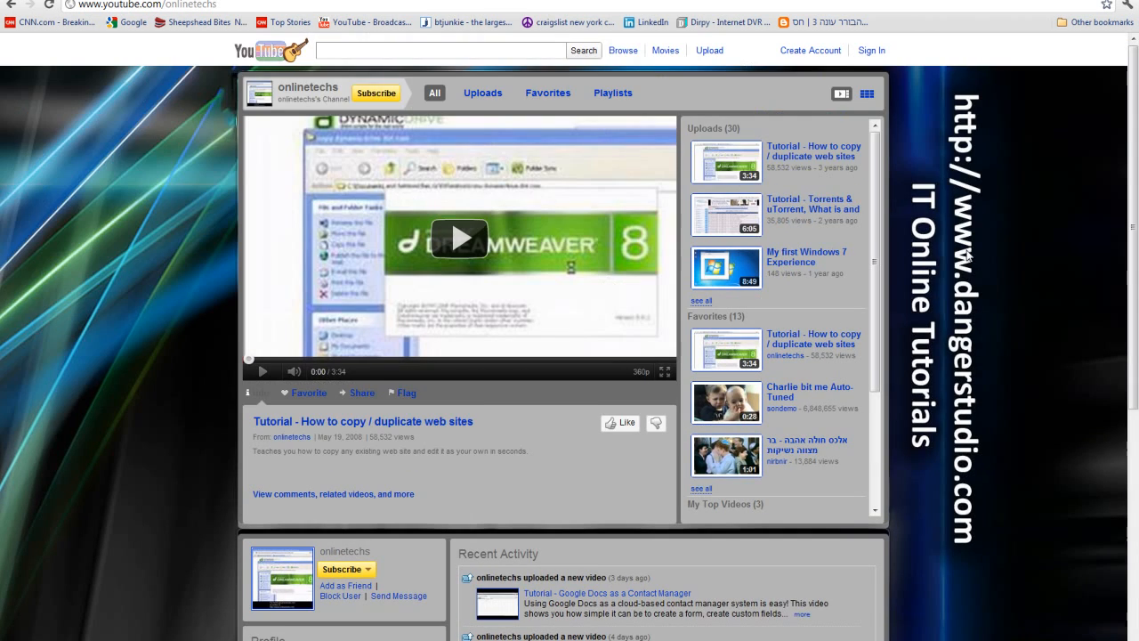
pyautogui.scroll(-5, 963, 371)
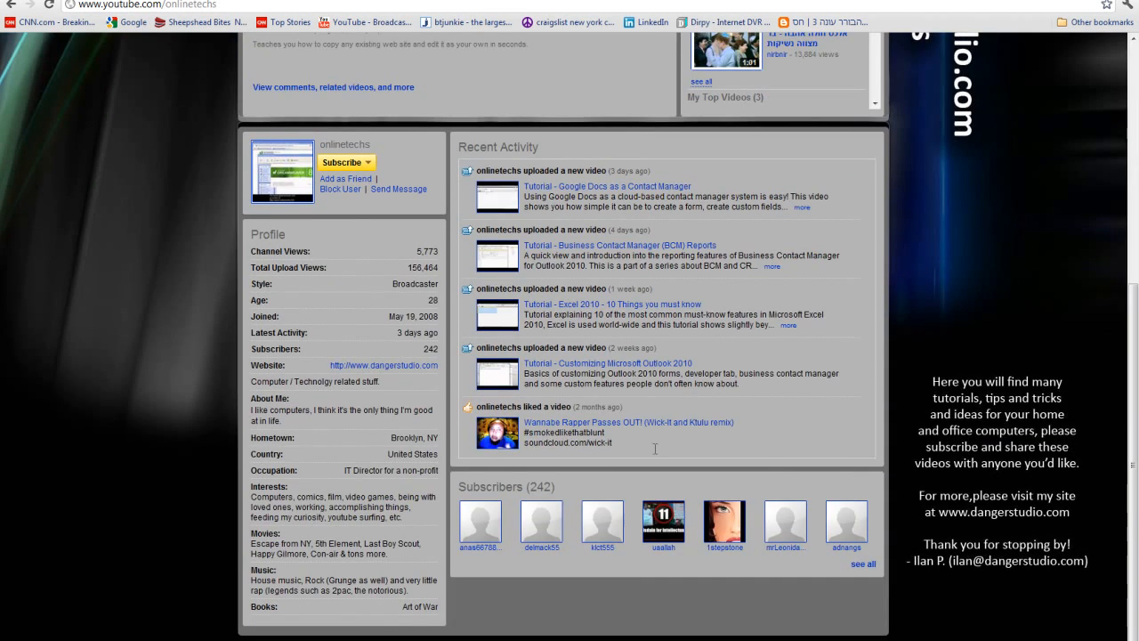
pyautogui.scroll(5, 182, 419)
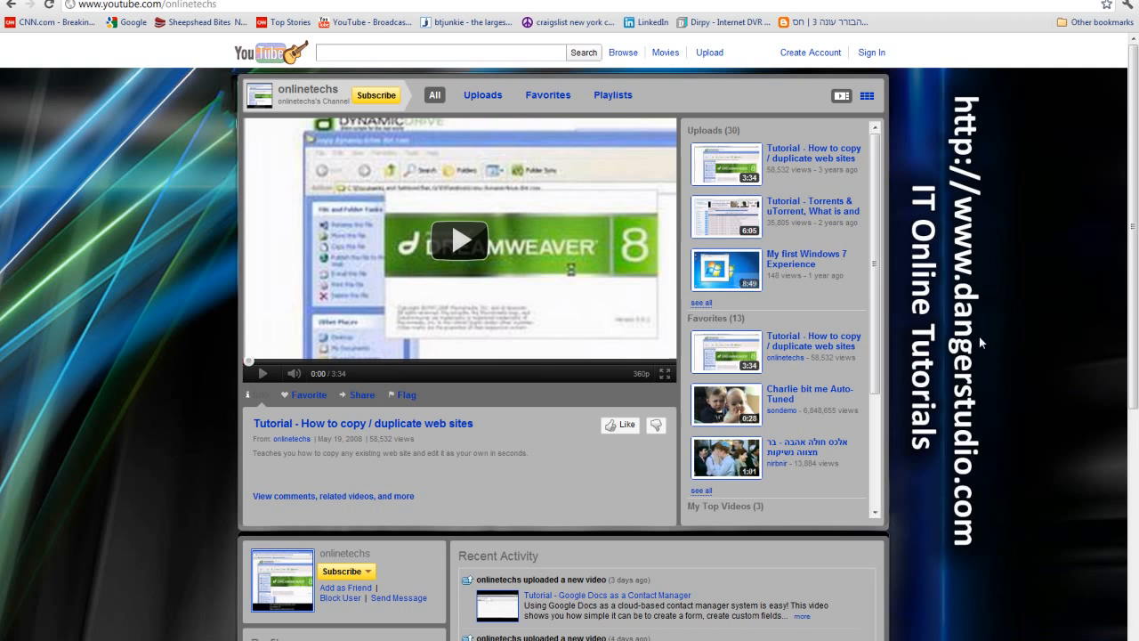
pyautogui.scroll(-4, 169, 337)
pyautogui.scroll(4, 168, 337)
pyautogui.scroll(-3, 168, 337)
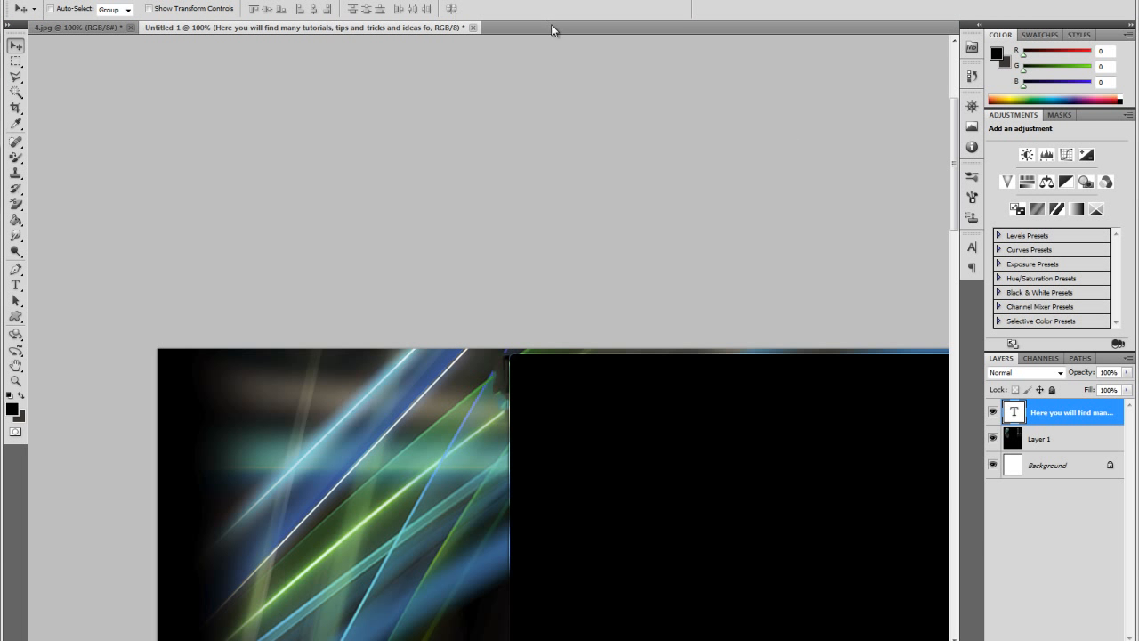
# Step: Switch to Photoshop and close the open documents Untitled-1 and 4.jpg without saving changes
pyautogui.moveTo(550, 27); pyautogui.dragTo(525, 125)
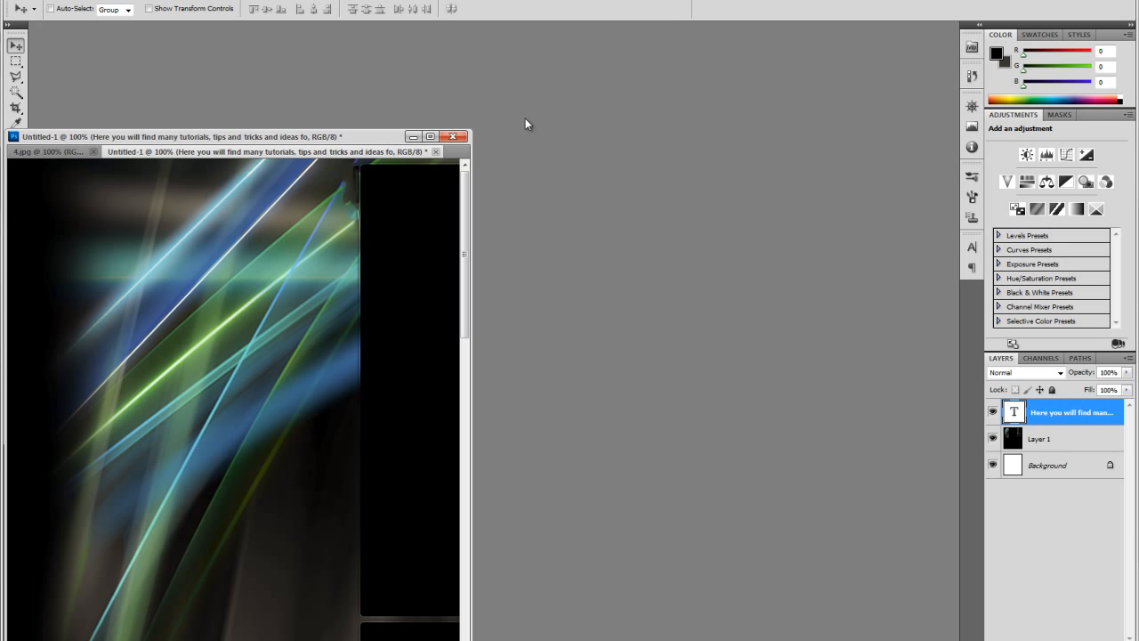
pyautogui.click(453, 136)
pyautogui.click(574, 232)
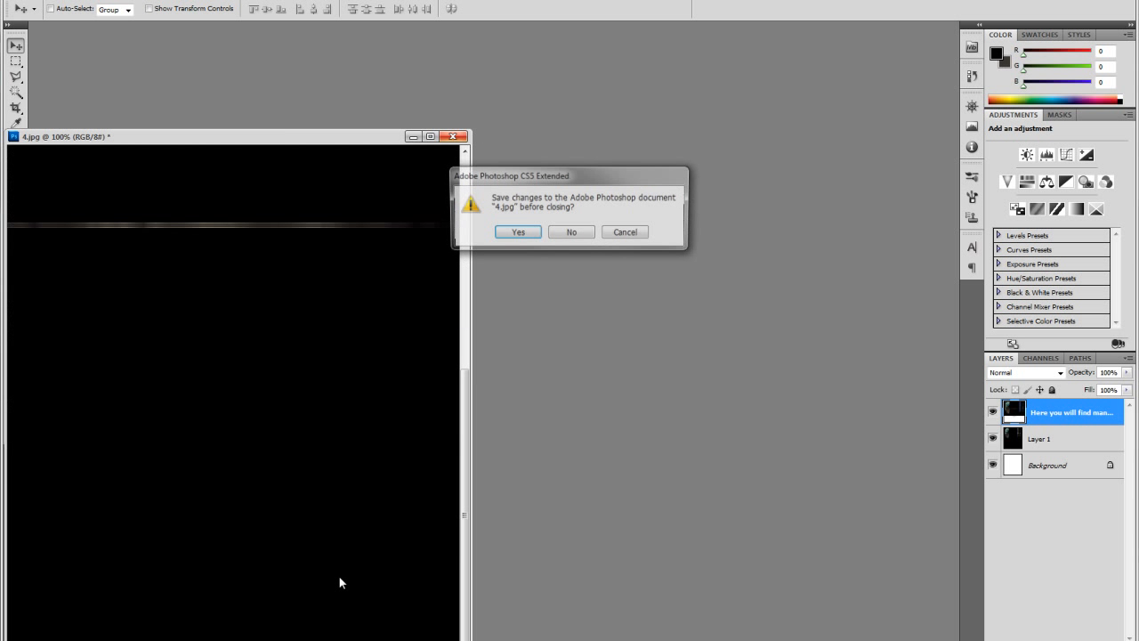
pyautogui.click(574, 233)
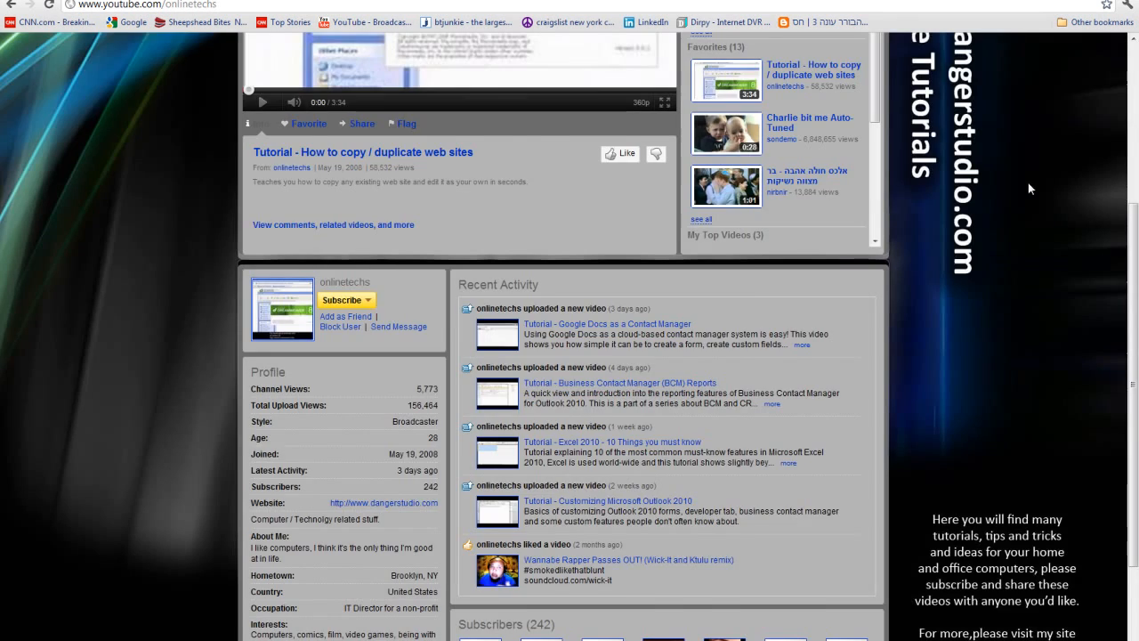
# Step: Capture a screenshot of the top of the onlinetechs channel page and paste it into a new Photoshop document
pyautogui.scroll(3, 832, 218)
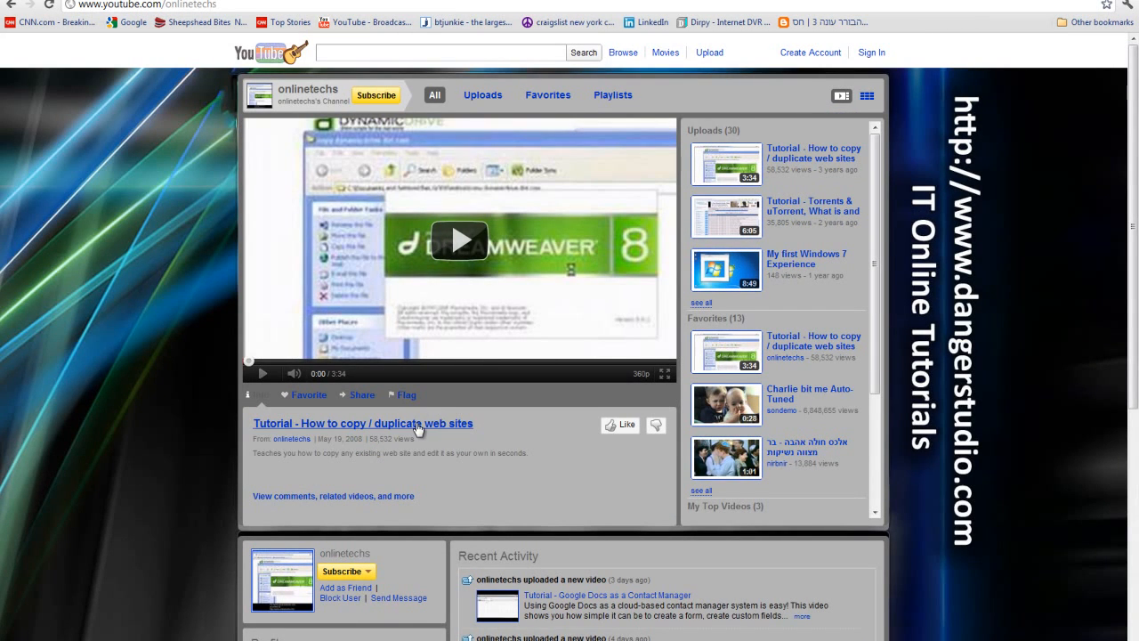
pyautogui.scroll(-3, 40, 409)
pyautogui.scroll(3, 40, 408)
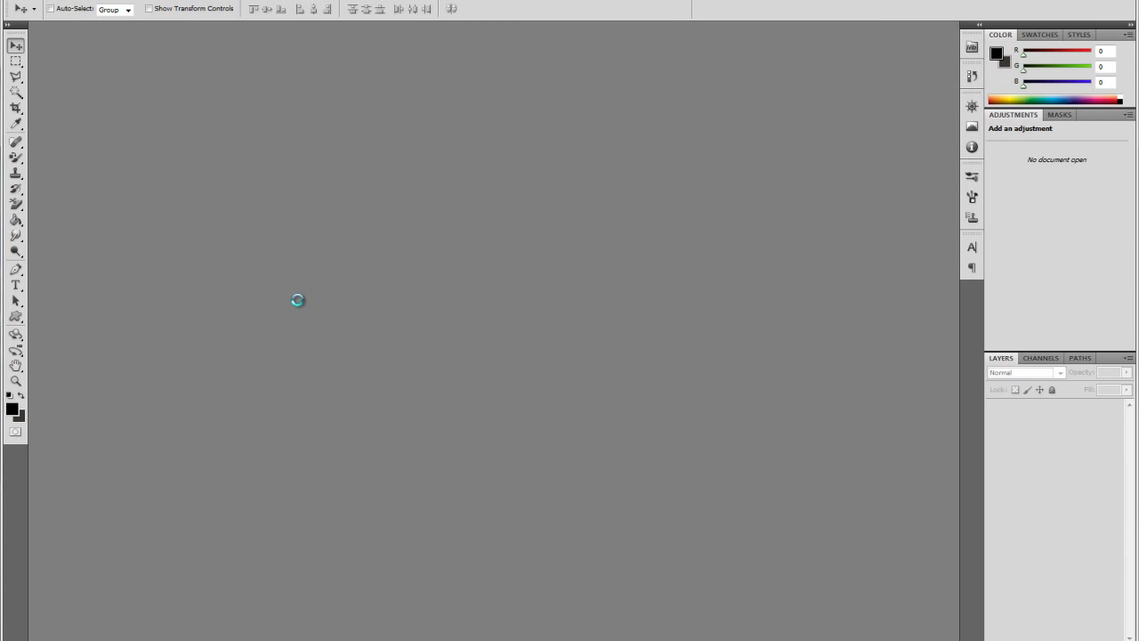
pyautogui.hotkey('ctrl', 'n')
pyautogui.press('Return')
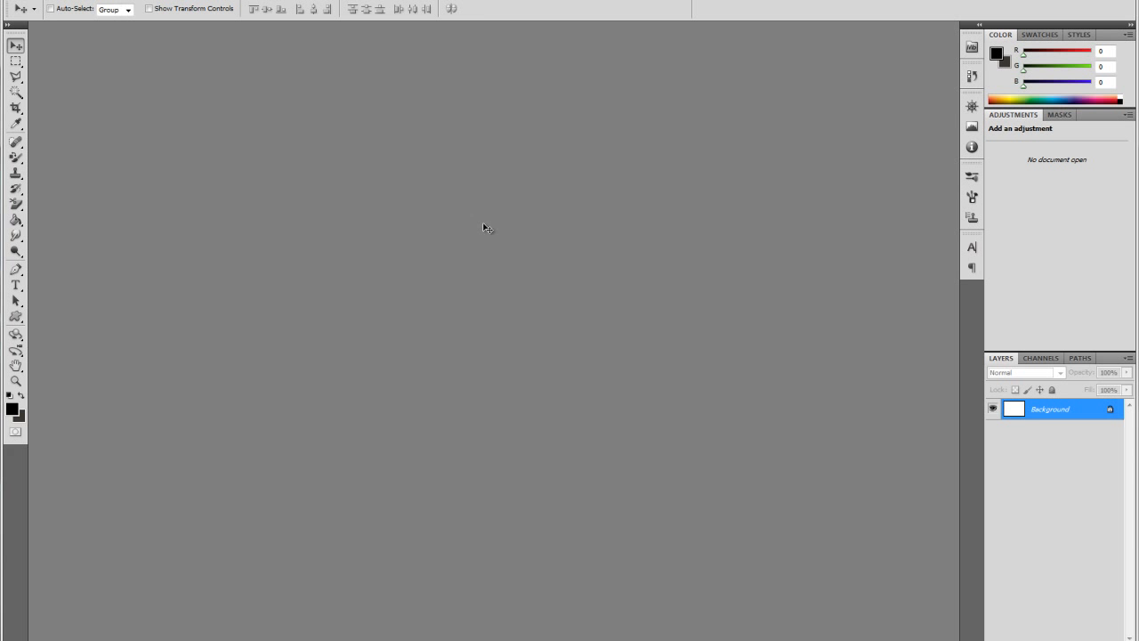
pyautogui.hotkey('ctrl', 'v')
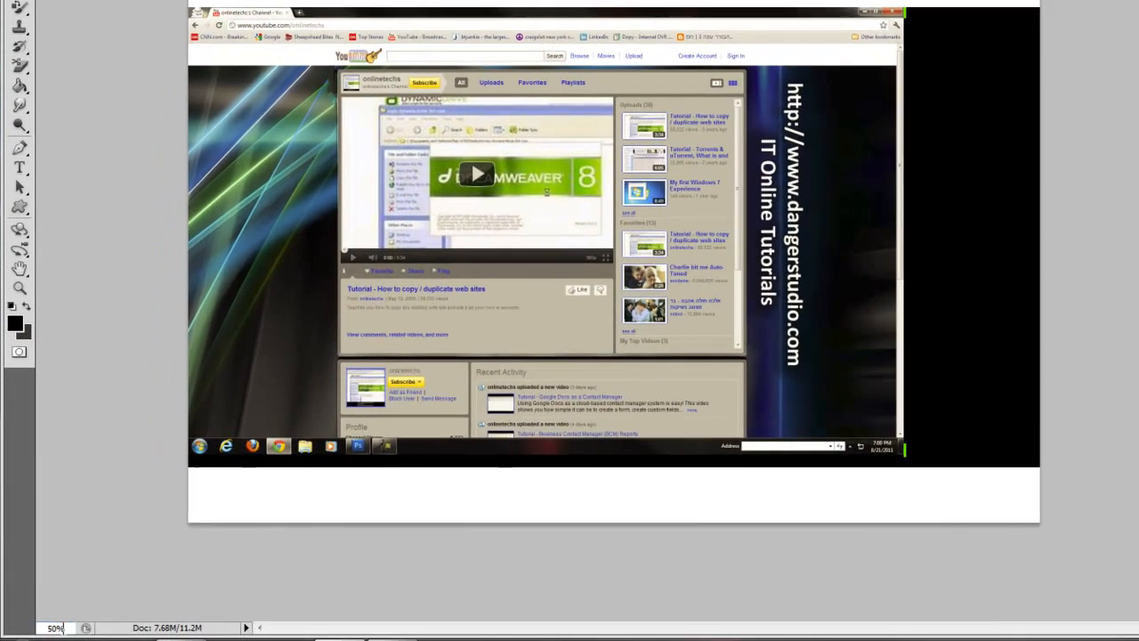
# Step: Select the screenshot area from just below the YouTube header to just above the taskbar, excluding the browser scroll bar
pyautogui.write('100')
pyautogui.press('Return')
pyautogui.scroll(3, 490, 447)
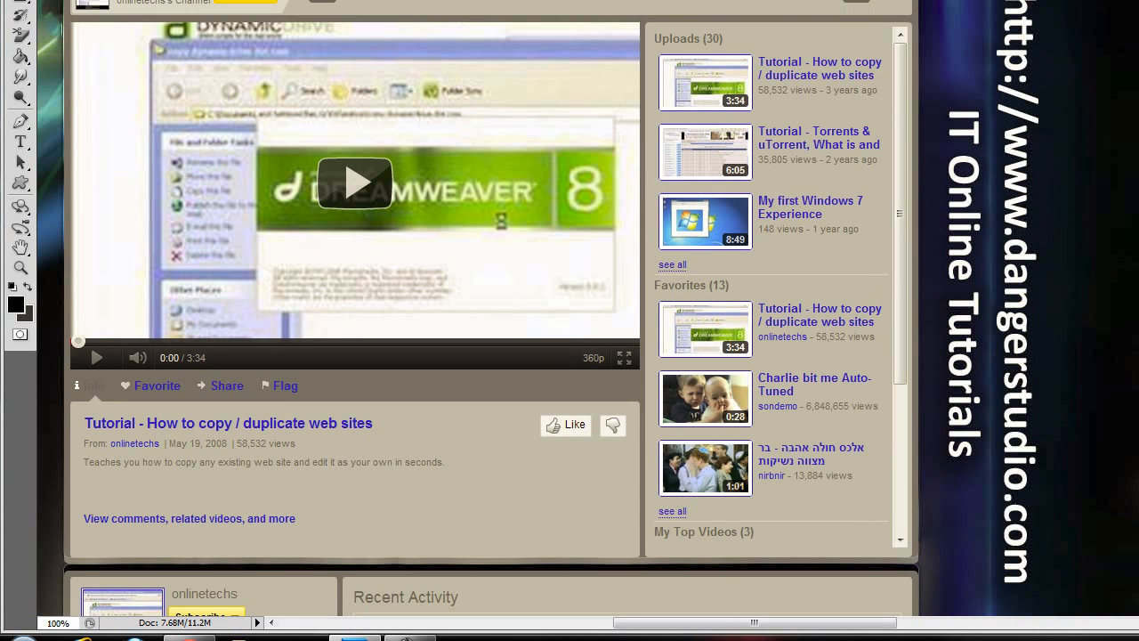
pyautogui.moveTo(645, 626); pyautogui.dragTo(519, 626)
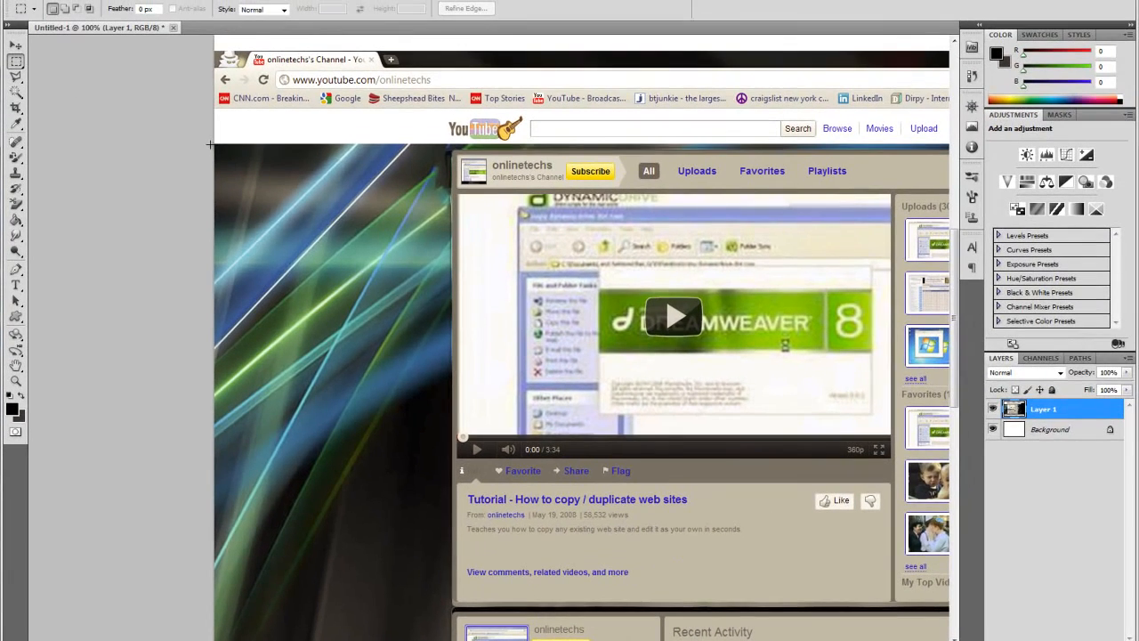
pyautogui.moveTo(435, 198); pyautogui.dragTo(1084, 522)
pyautogui.moveTo(807, 527); pyautogui.dragTo(809, 532)
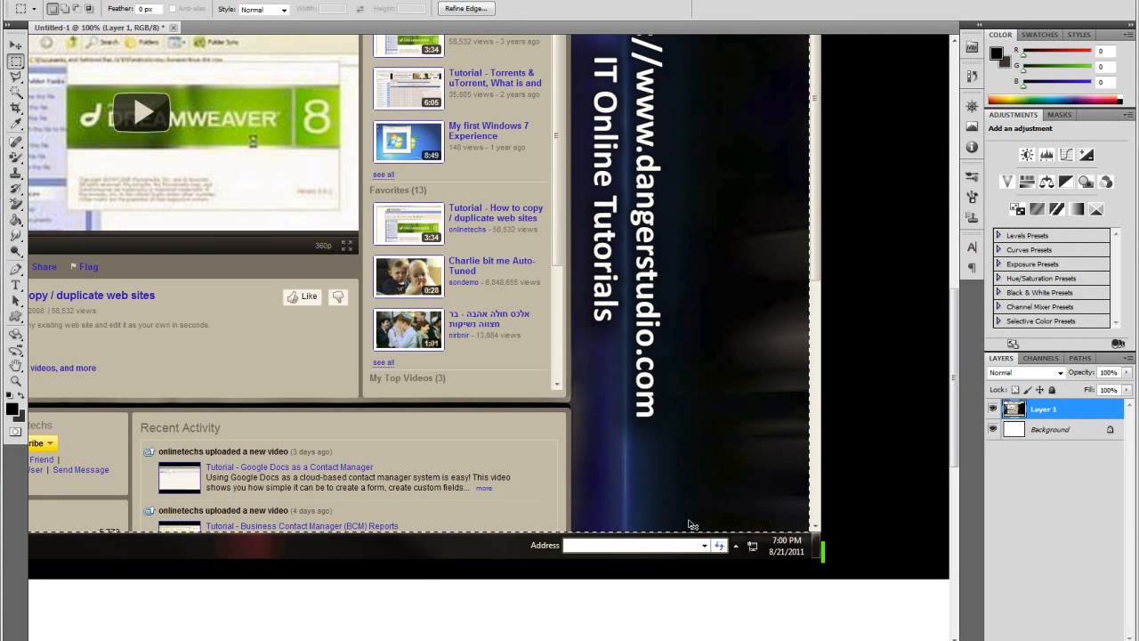
# Step: Copy the selected channel area and paste it into a new document of the clipboard's size
pyautogui.hotkey('ctrl', 'c')
pyautogui.hotkey('ctrl', 'n')
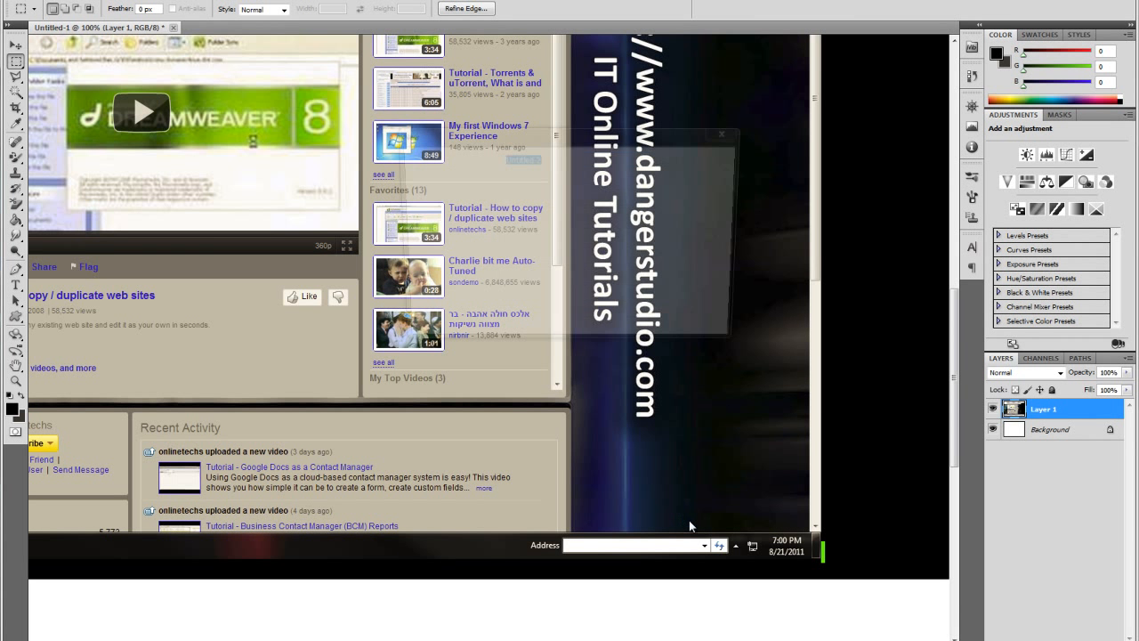
pyautogui.press('Return')
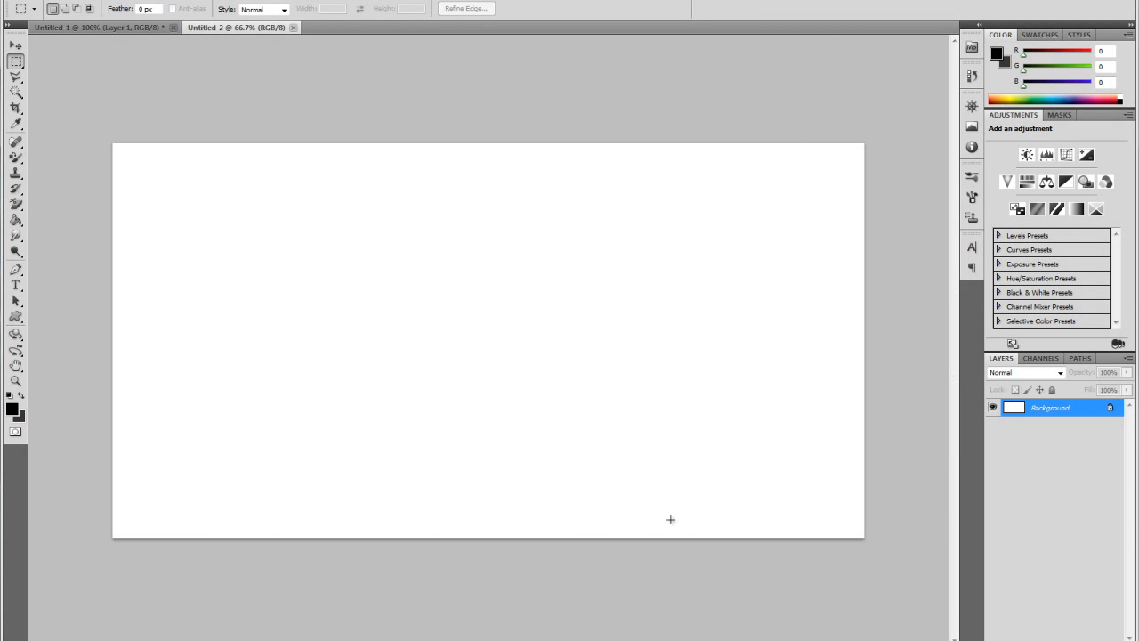
pyautogui.hotkey('ctrl', 'v')
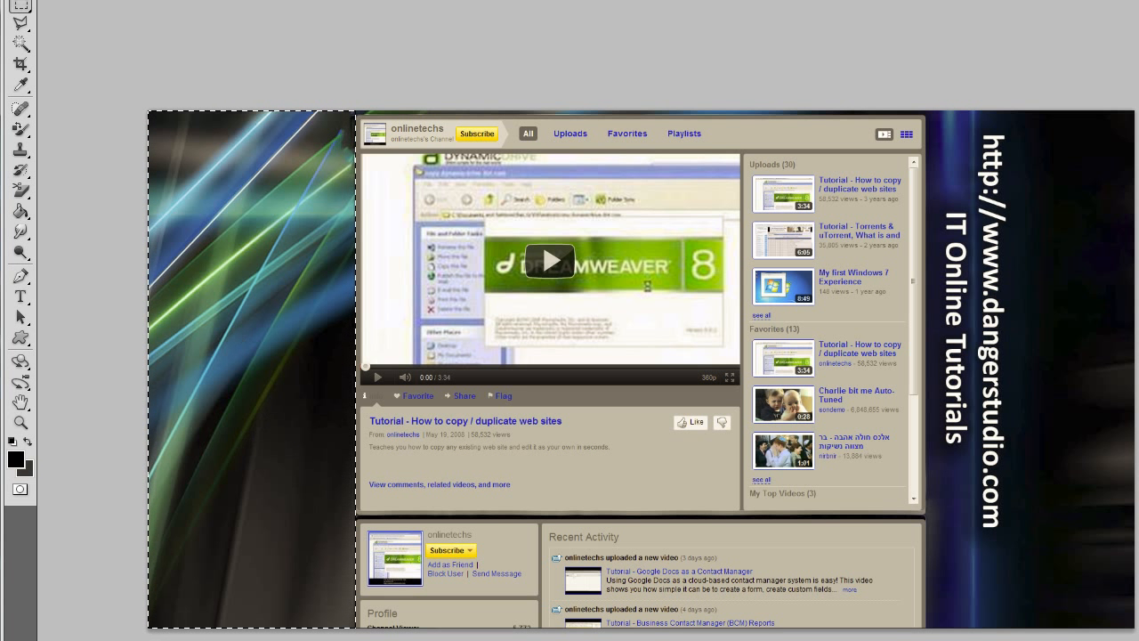
# Step: Fill the selected background strip left of the channel content with white and clear the selection
pyautogui.rightClick(274, 325)
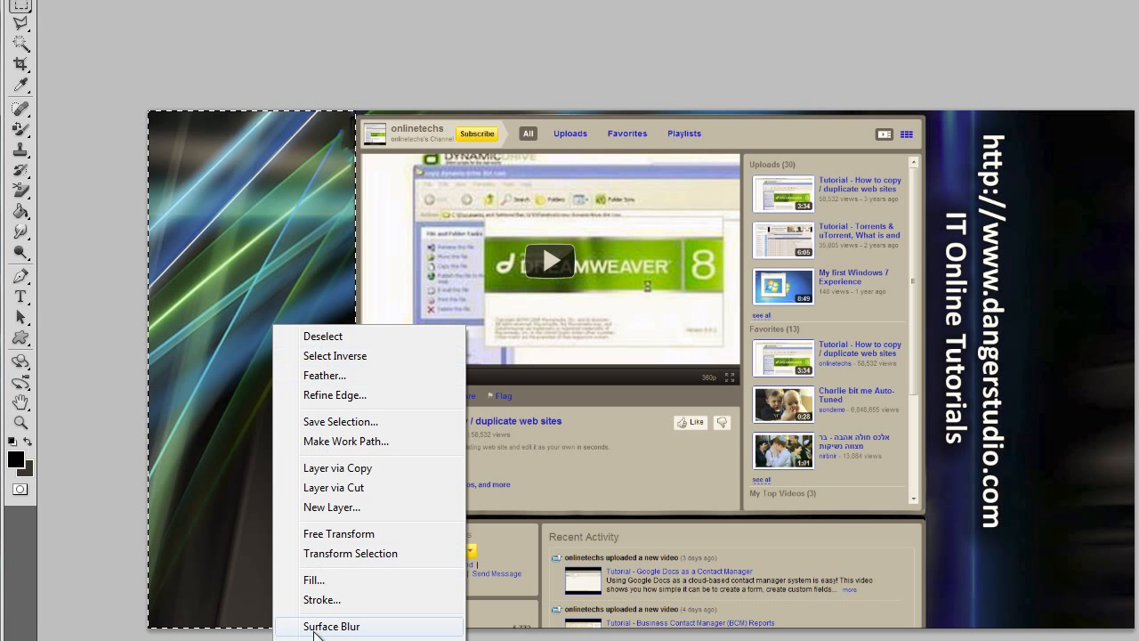
pyautogui.click(313, 579)
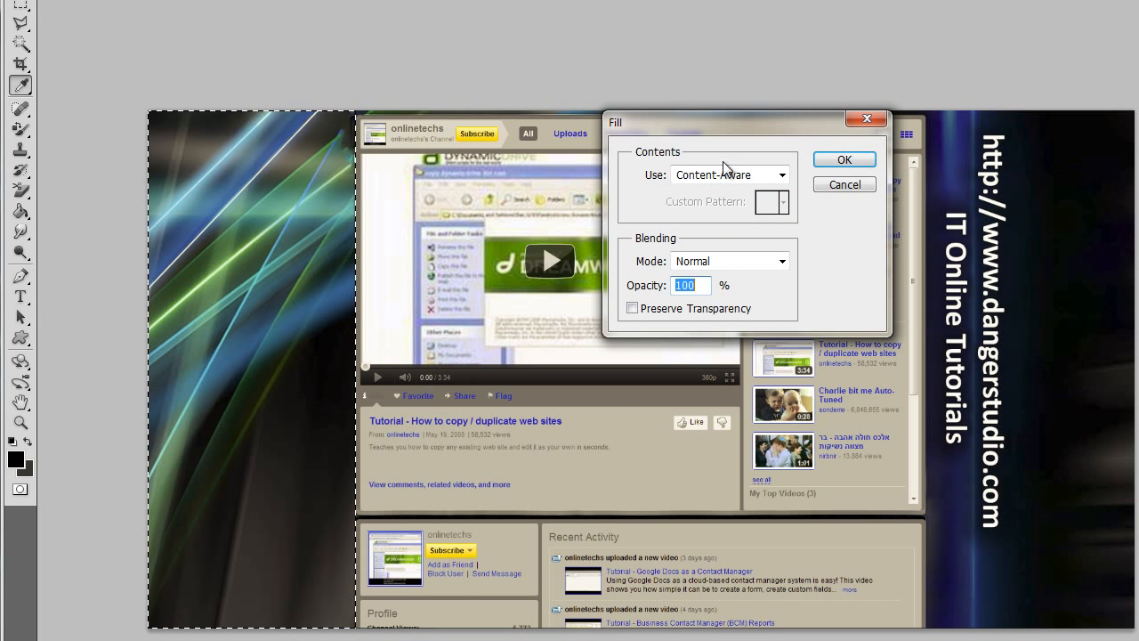
pyautogui.click(729, 173)
pyautogui.click(701, 333)
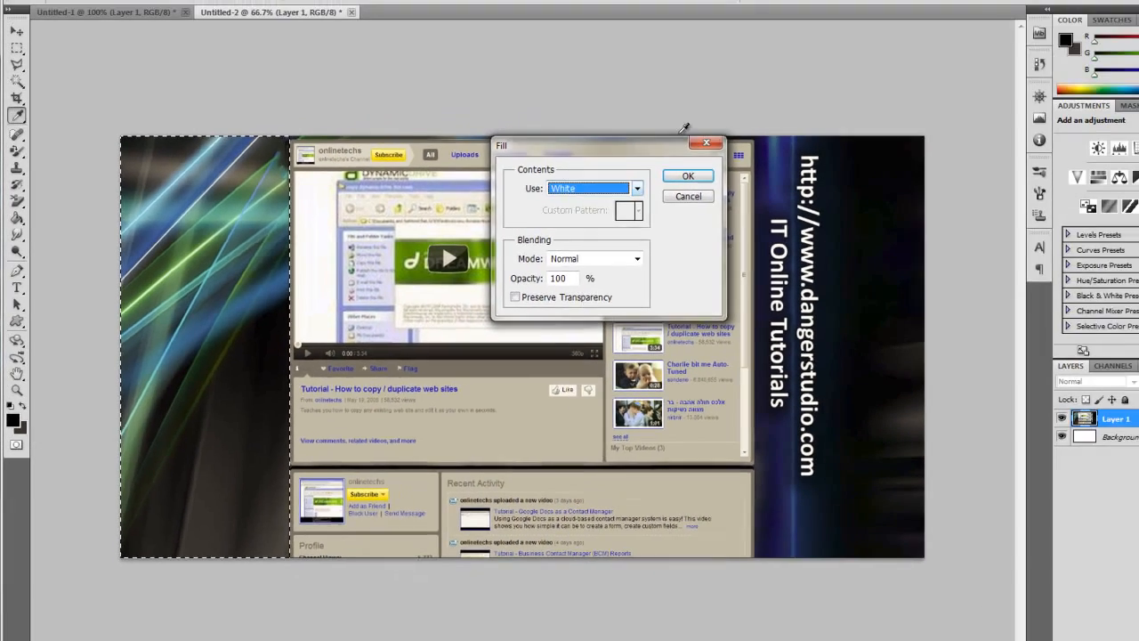
pyautogui.click(828, 161)
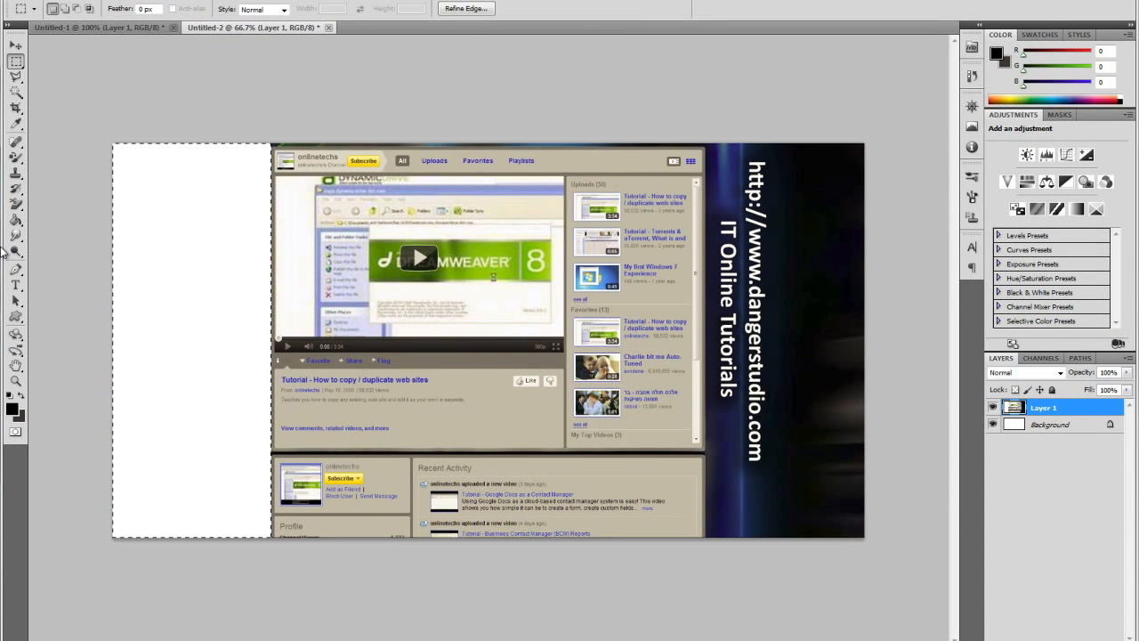
pyautogui.click(234, 279)
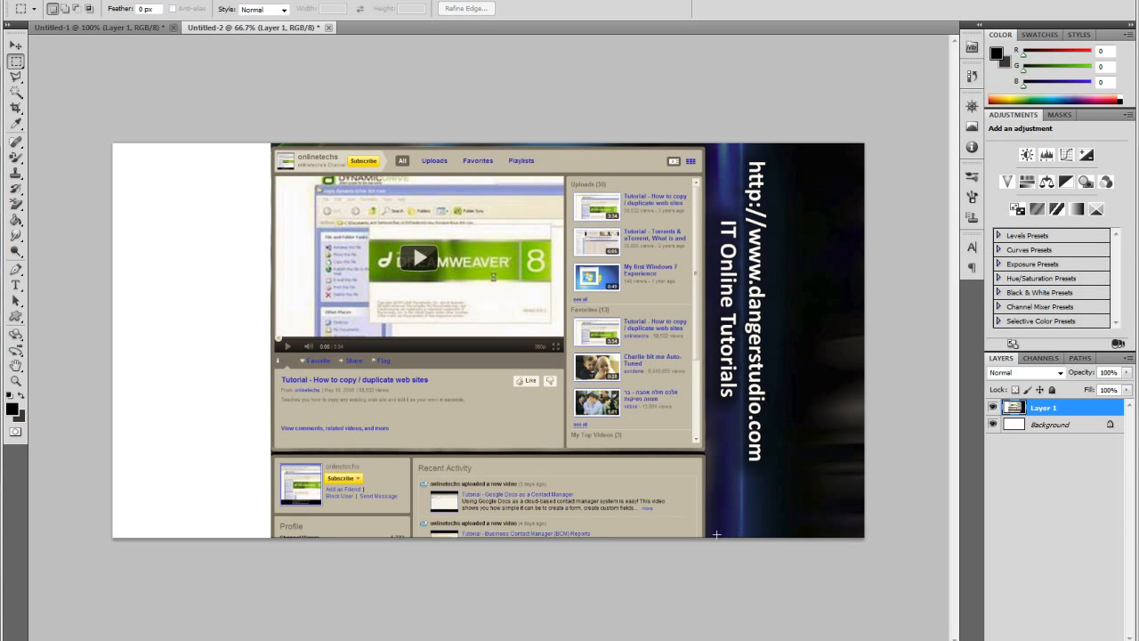
# Step: Select the background strip right of the channel content, fill it with white, and deselect it
pyautogui.moveTo(882, 435); pyautogui.dragTo(876, 133)
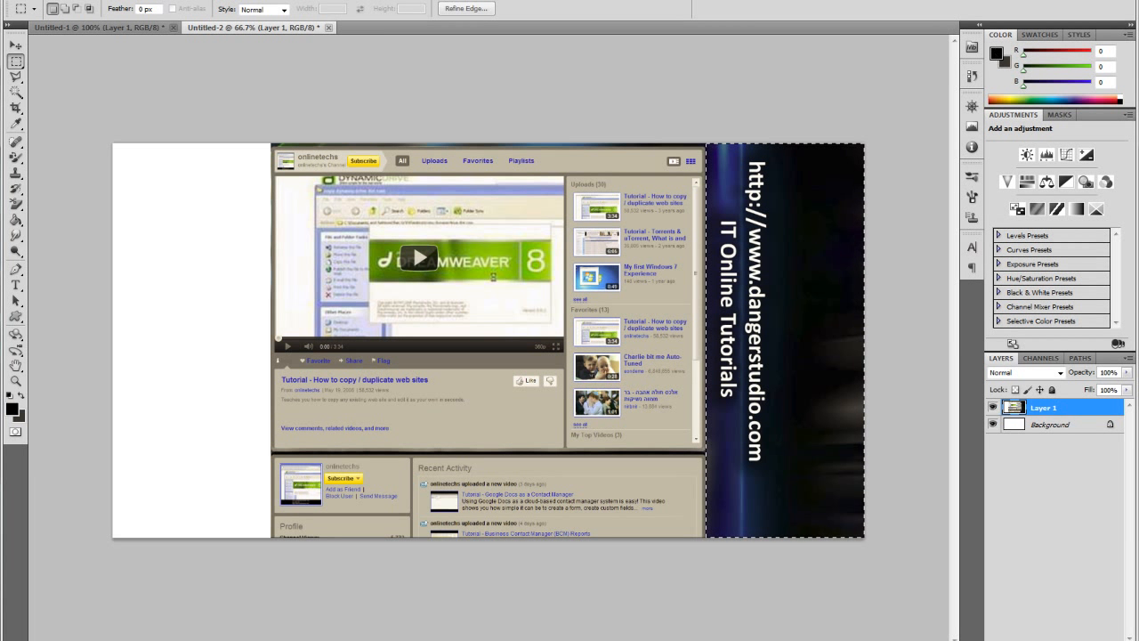
pyautogui.rightClick(757, 388)
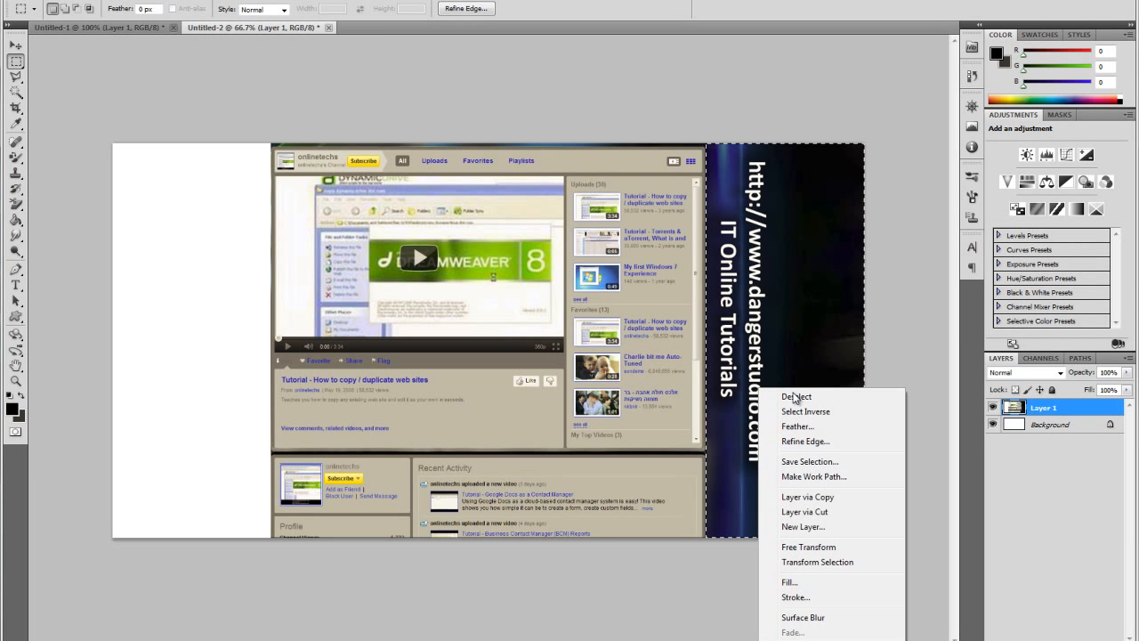
pyautogui.click(801, 582)
pyautogui.click(638, 184)
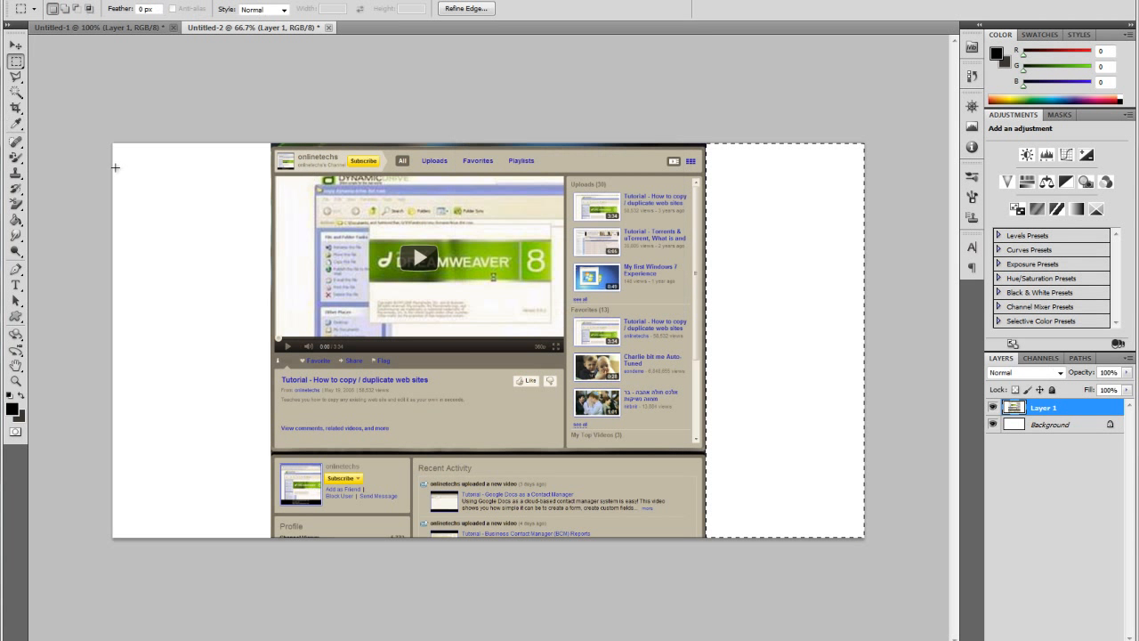
pyautogui.hotkey('ctrl', 'd')
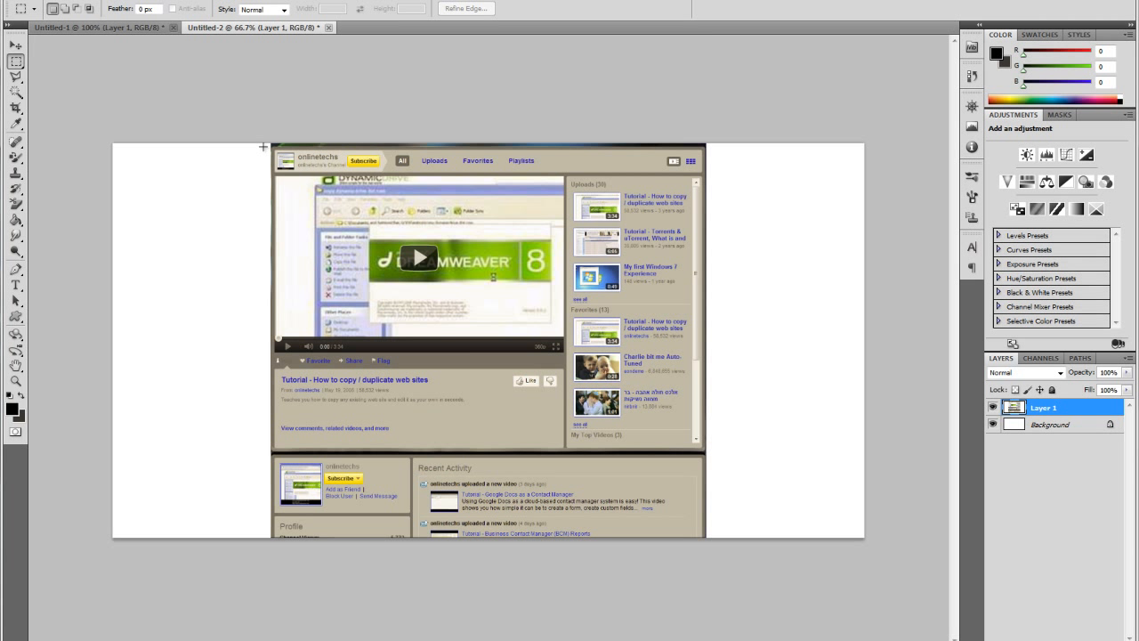
# Step: Select the thin background strip above the channel header box and fill it with white
pyautogui.moveTo(832, 106); pyautogui.dragTo(964, 104)
pyautogui.rightClick(383, 149)
pyautogui.click(416, 342)
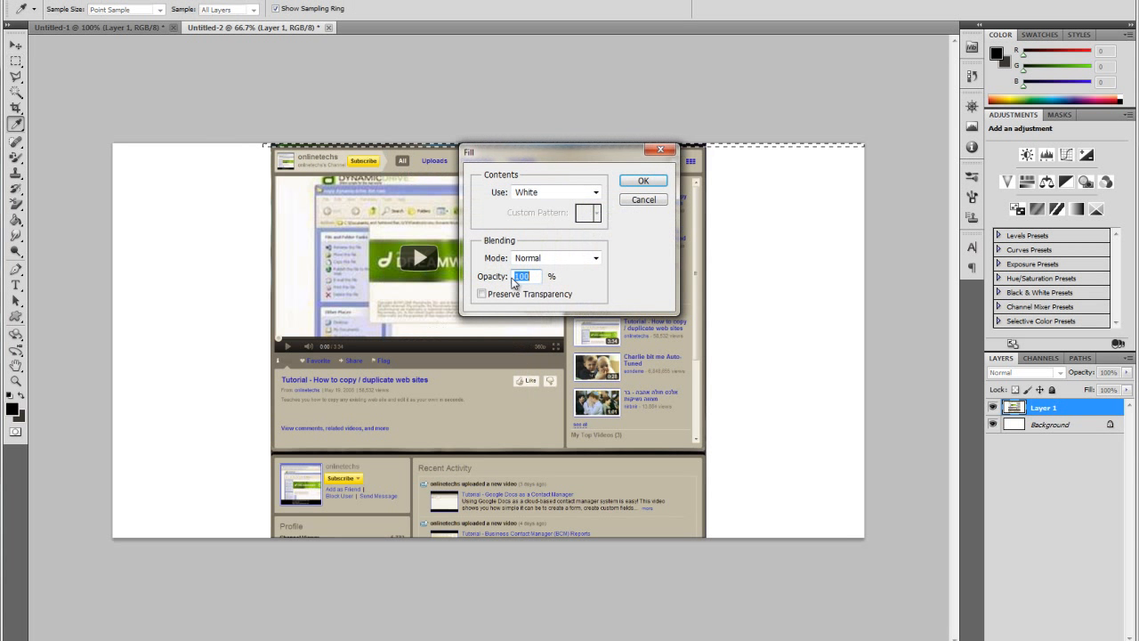
pyautogui.click(642, 181)
pyautogui.press('m')
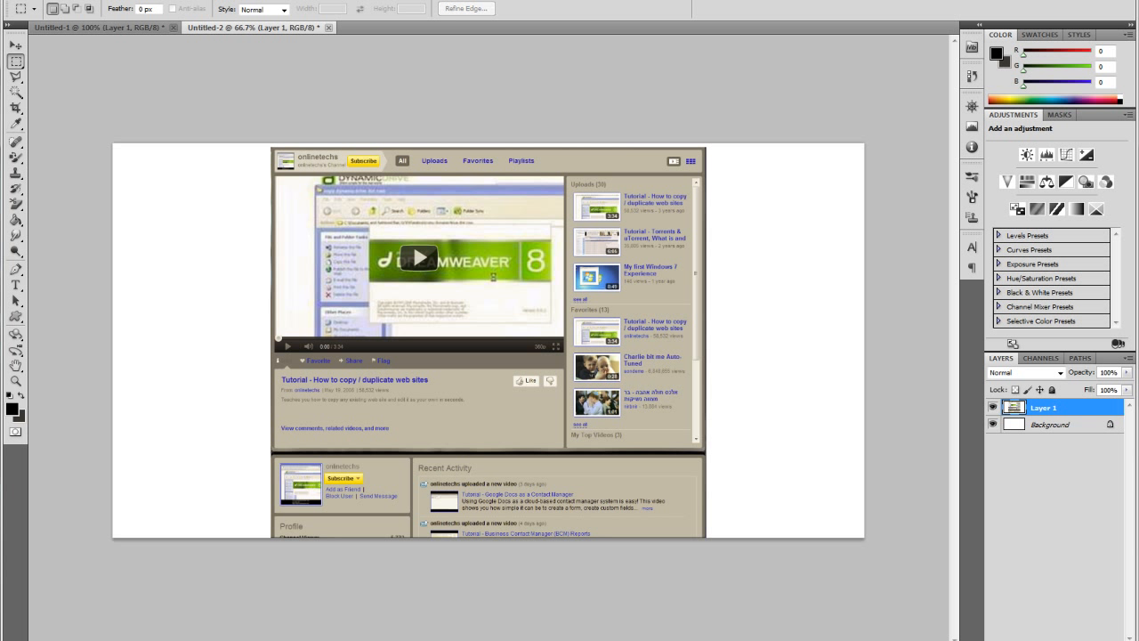
# Step: Select the black gap between the video box and the profile boxes with the Magic Wand and make it white
pyautogui.click(17, 94)
pyautogui.click(347, 454)
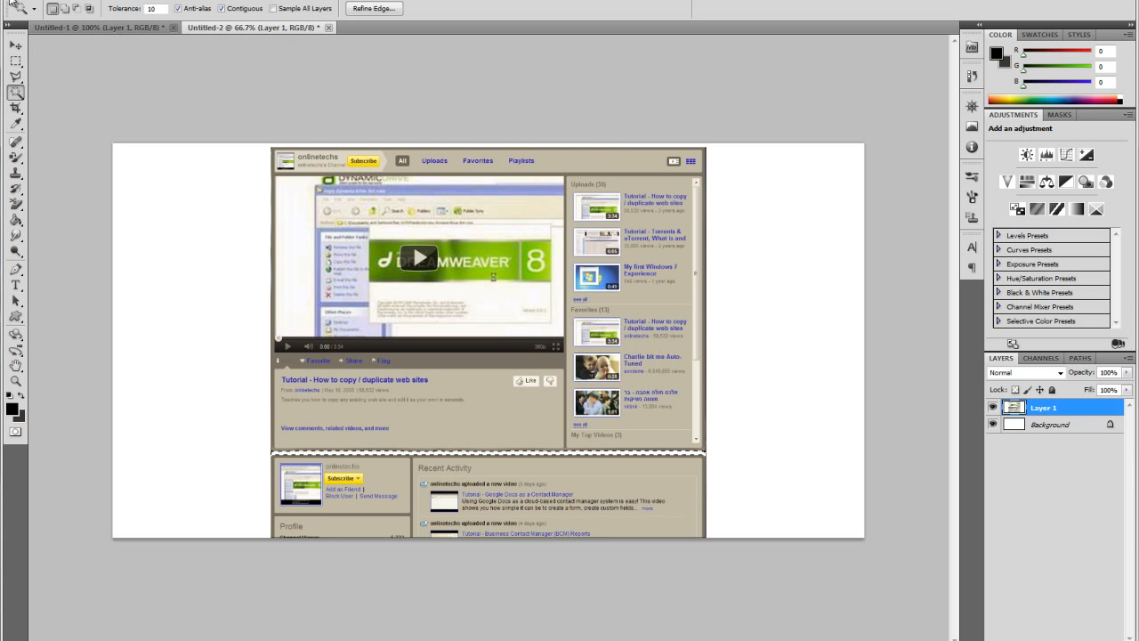
pyautogui.click(15, 60)
pyautogui.click(236, 299)
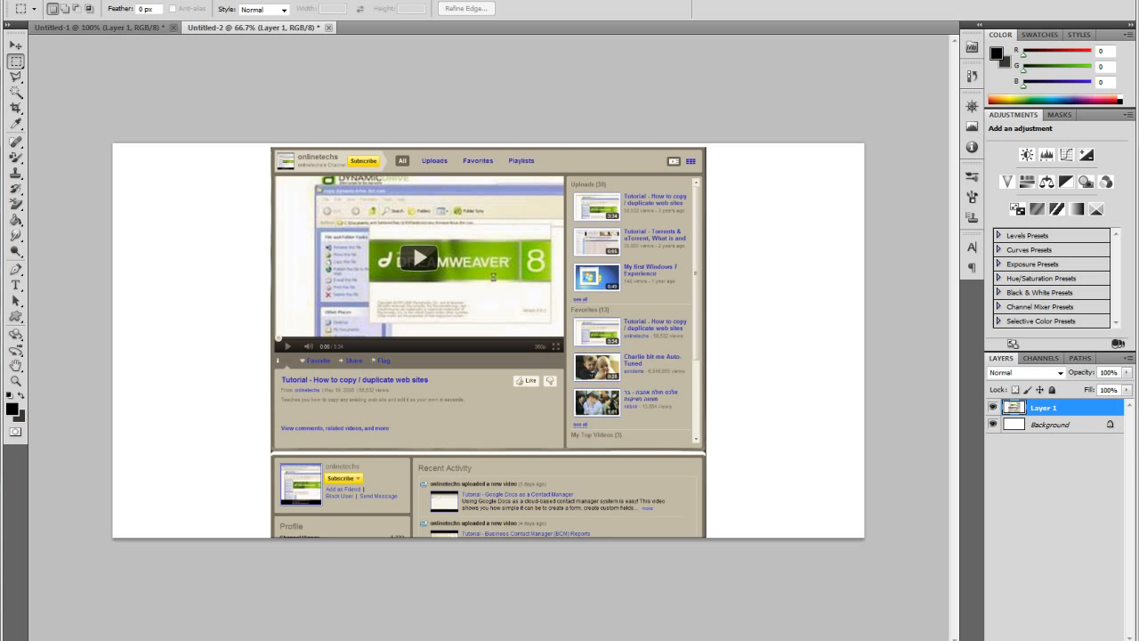
# Step: Cut the channel content boxes out of the white surround on Layer 1 and paste them onto a new layer
pyautogui.hotkey('ctrl', '+')
pyautogui.scroll(-2, 107, 423)
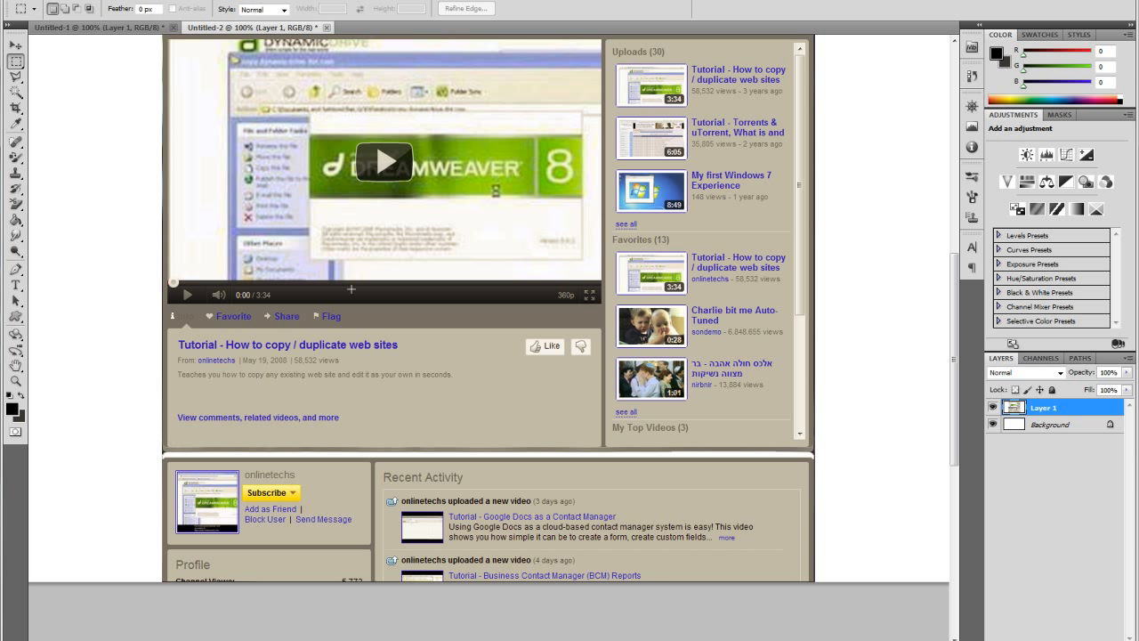
pyautogui.scroll(2, 714, 150)
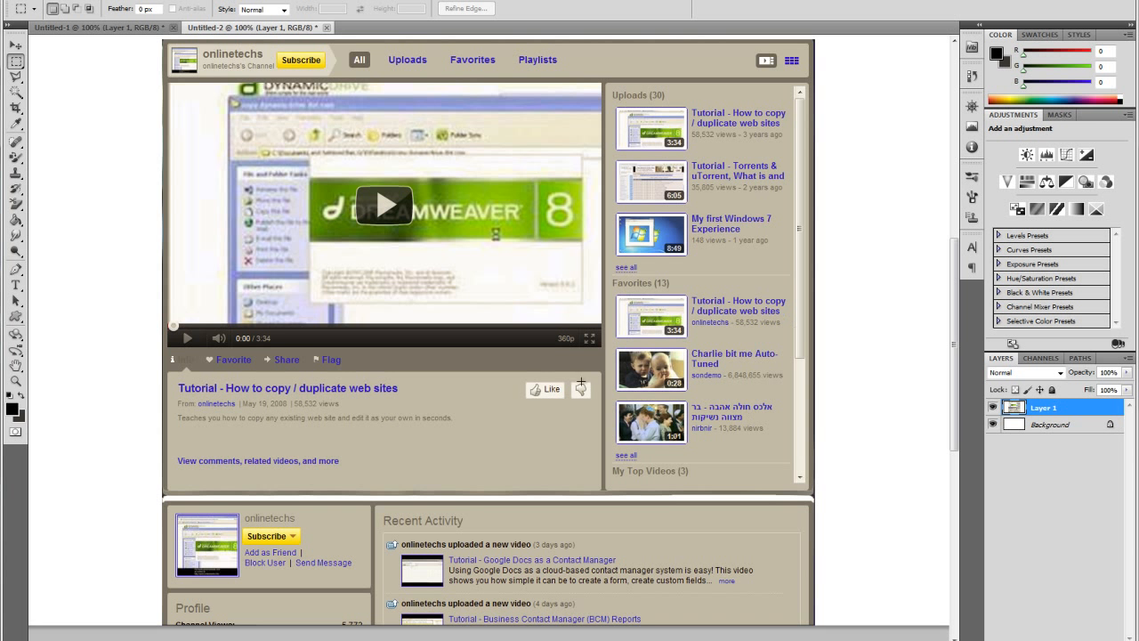
pyautogui.scroll(-7, 581, 383)
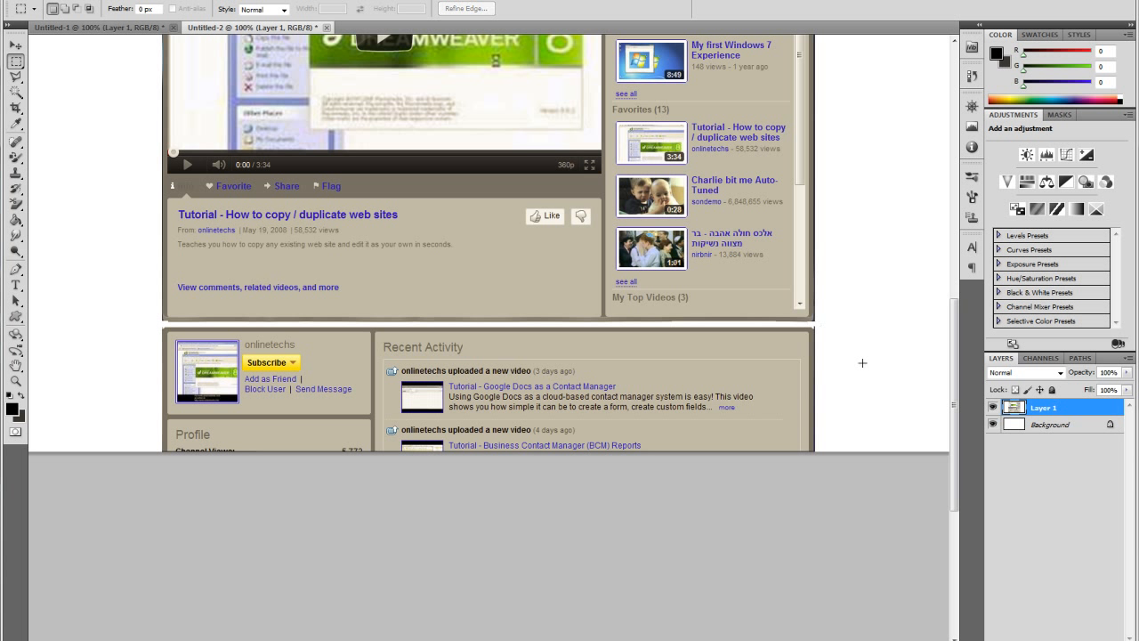
pyautogui.scroll(5, 412, 400)
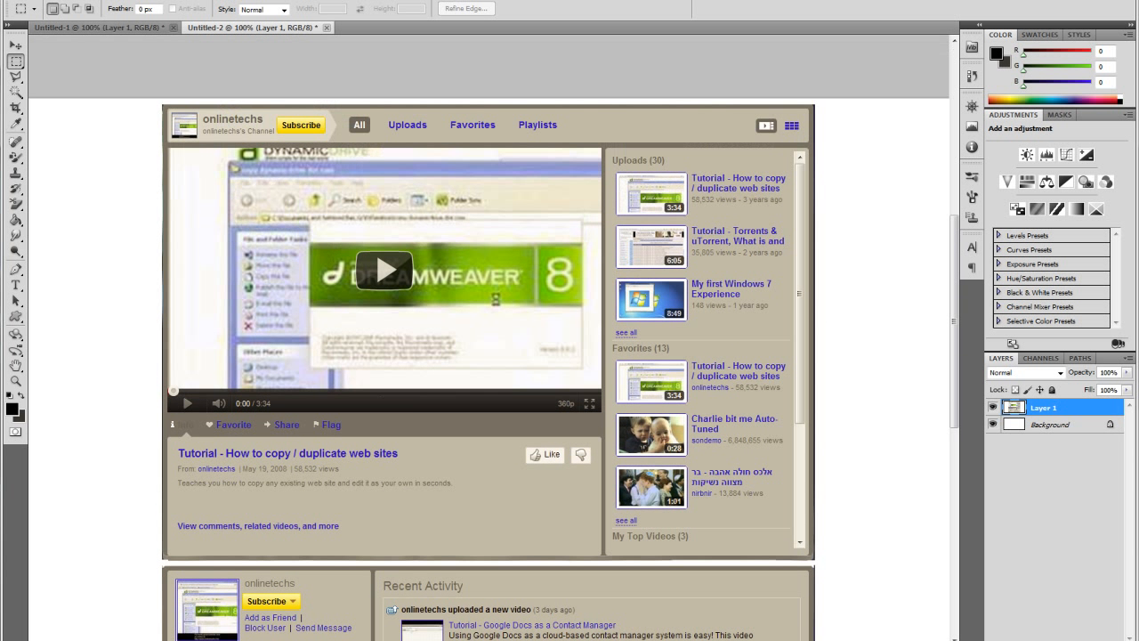
pyautogui.click(16, 91)
pyautogui.click(153, 349)
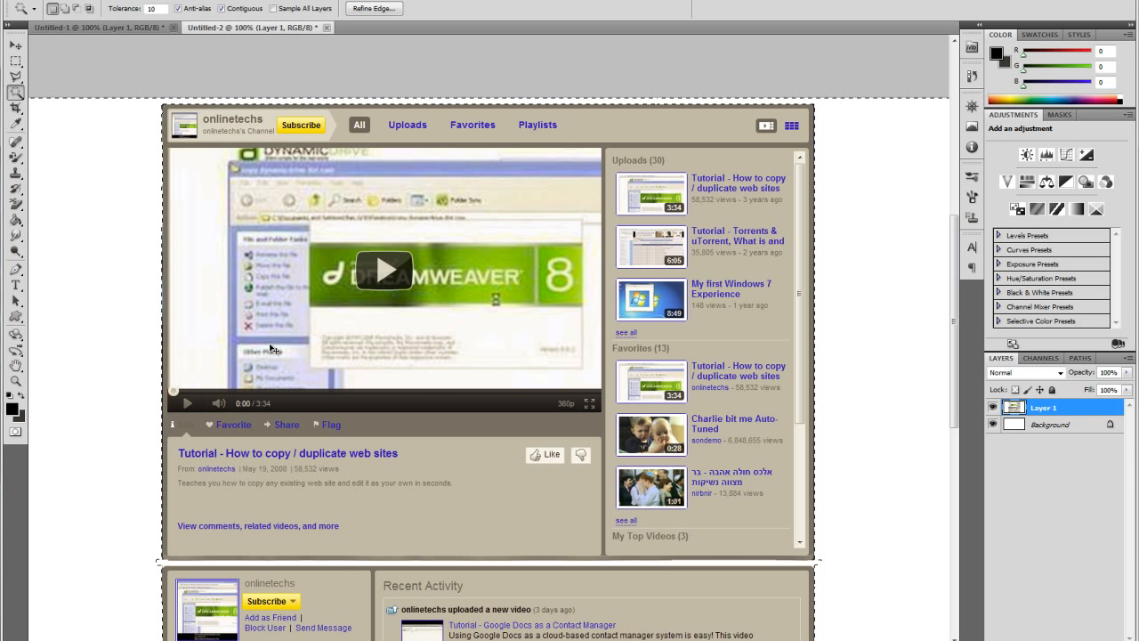
pyautogui.press('Delete')
pyautogui.hotkey('ctrl', 'd')
pyautogui.hotkey('ctrl', 'x')
pyautogui.hotkey('ctrl', 'v')
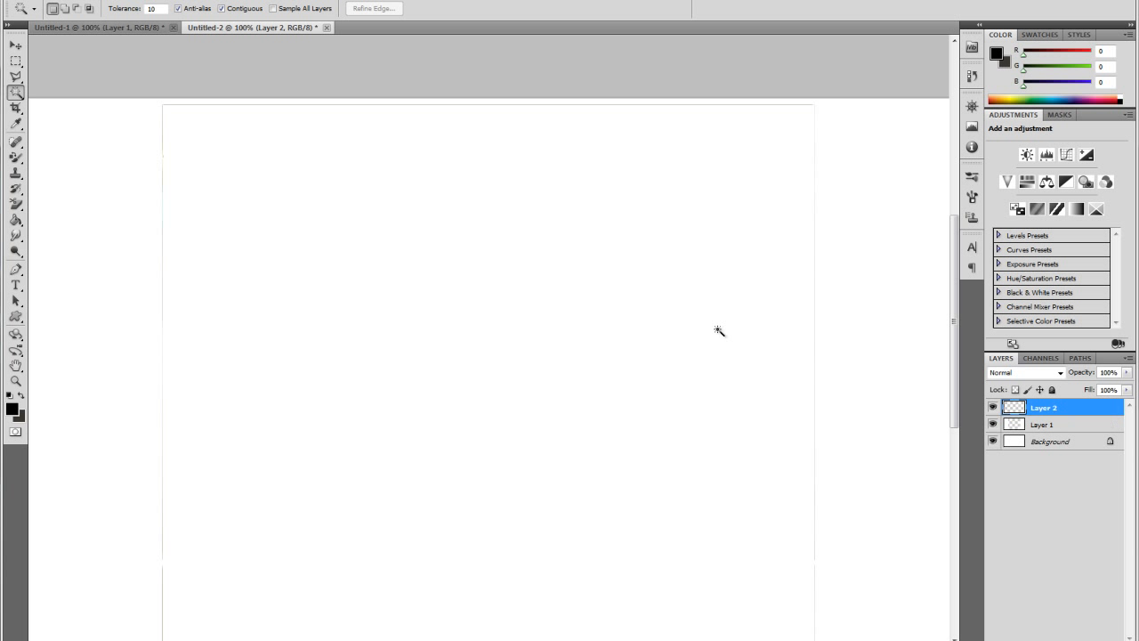
# Step: Hide the pasted channel content layer and view the faint outline left on the white template
pyautogui.click(993, 408)
pyautogui.scroll(-3, 550, 409)
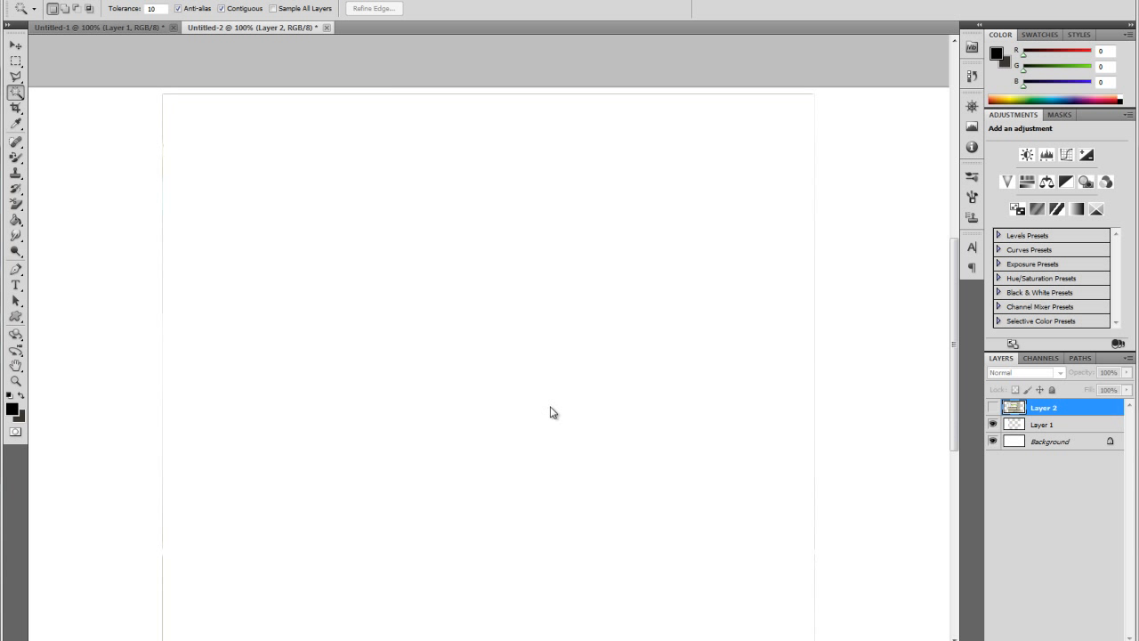
pyautogui.scroll(3, 545, 408)
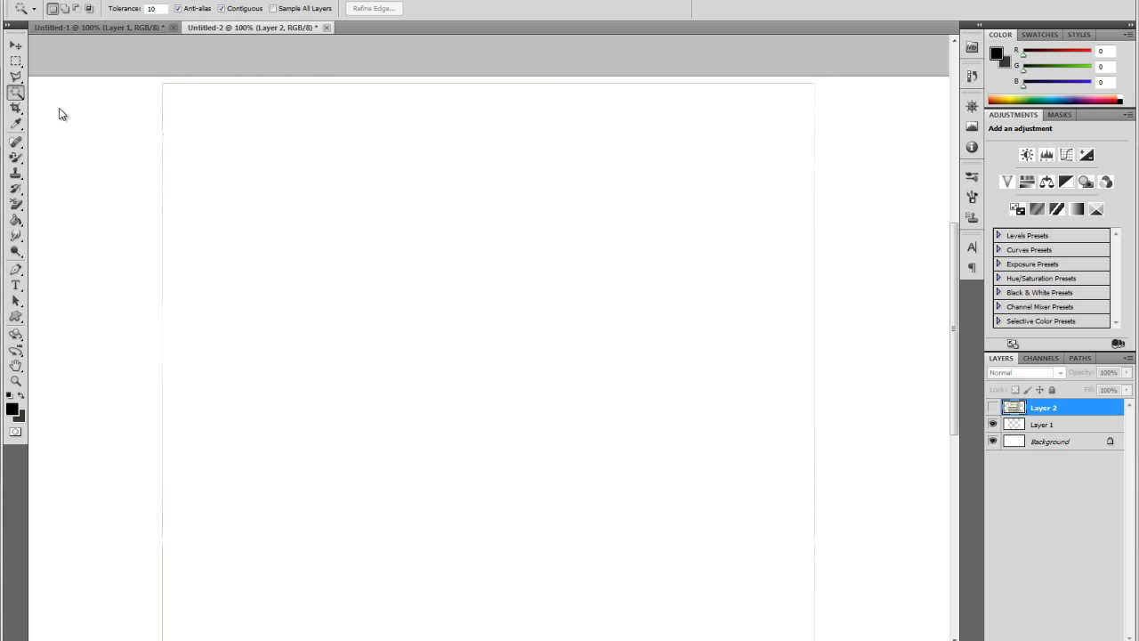
pyautogui.click(15, 61)
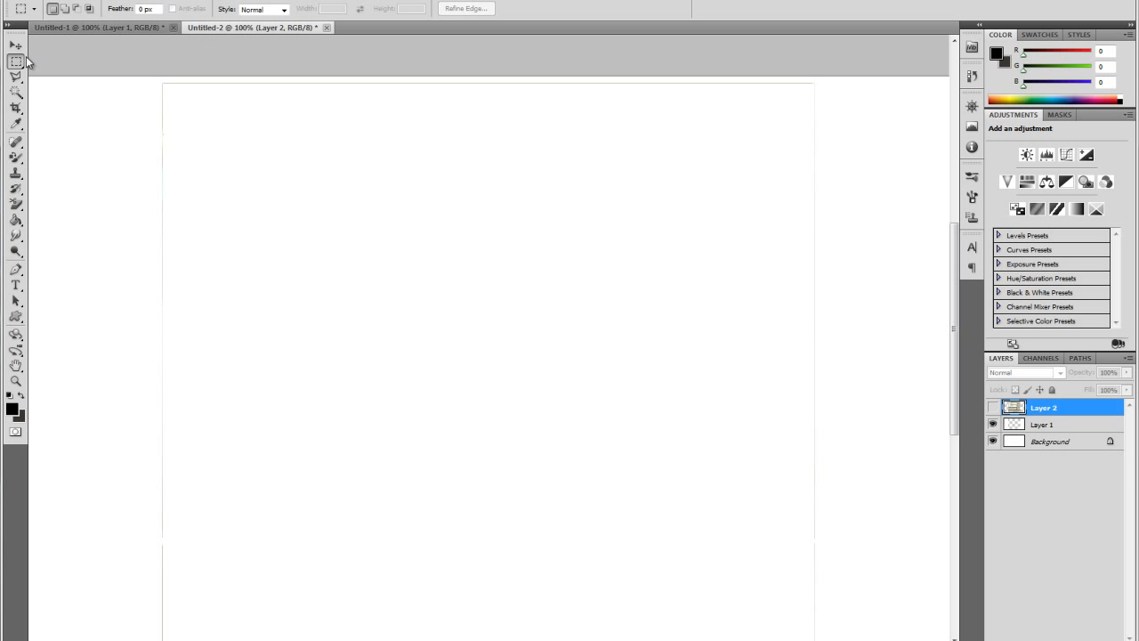
pyautogui.moveTo(508, 437); pyautogui.dragTo(1123, 549)
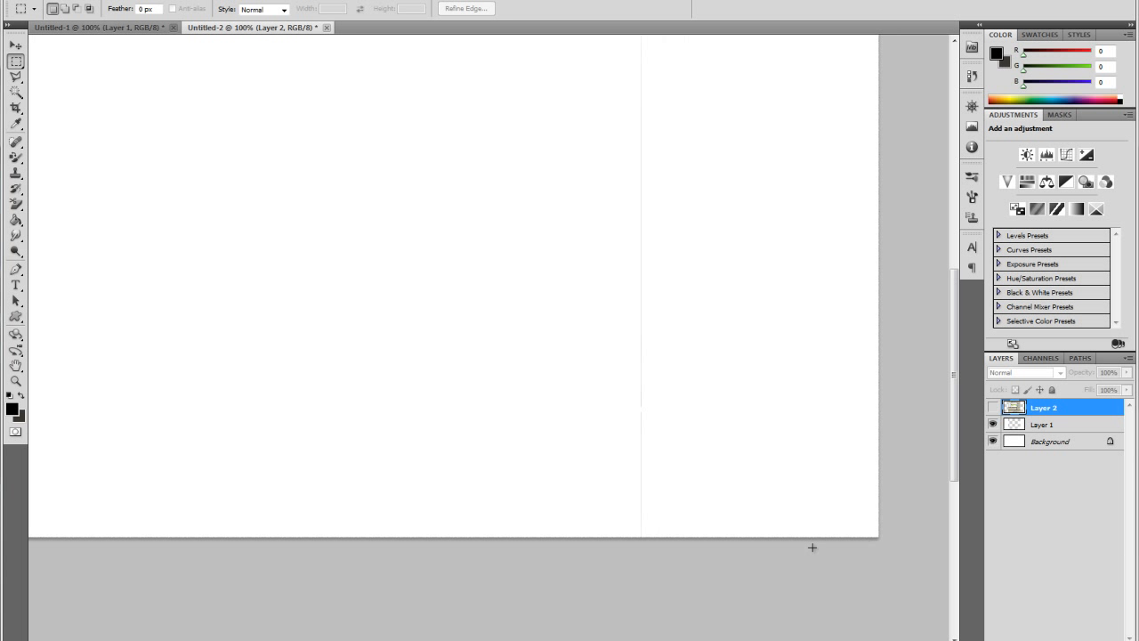
pyautogui.moveTo(812, 547); pyautogui.dragTo(702, 549)
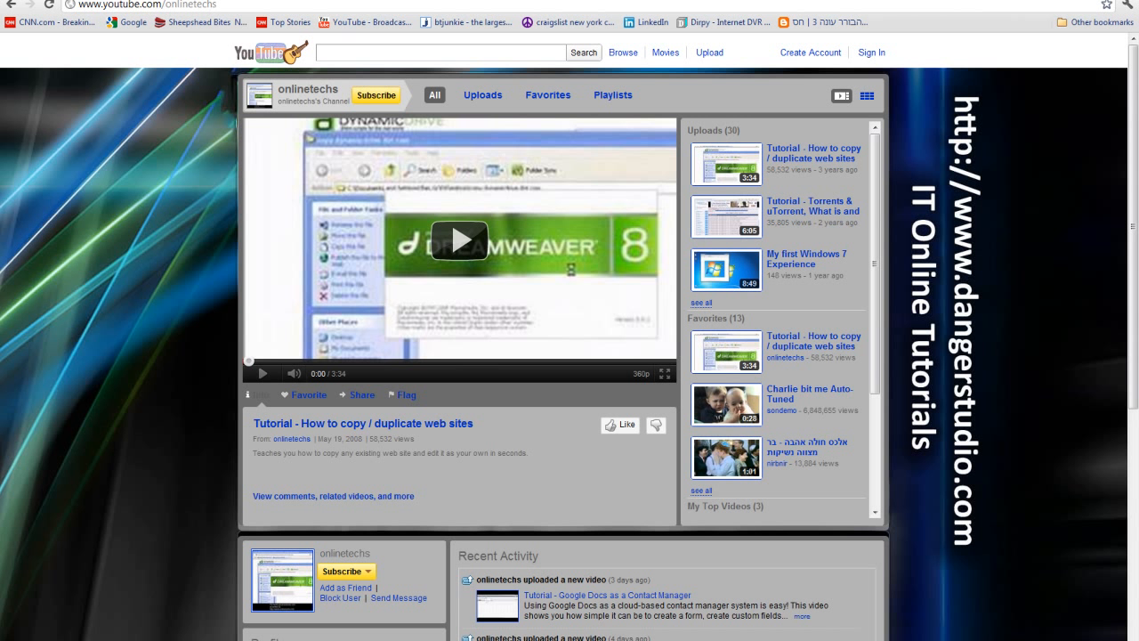
# Step: Switch to the browser and search Google Images for "wallpaper" in a new tab
pyautogui.hotkey('ctrl', 't')
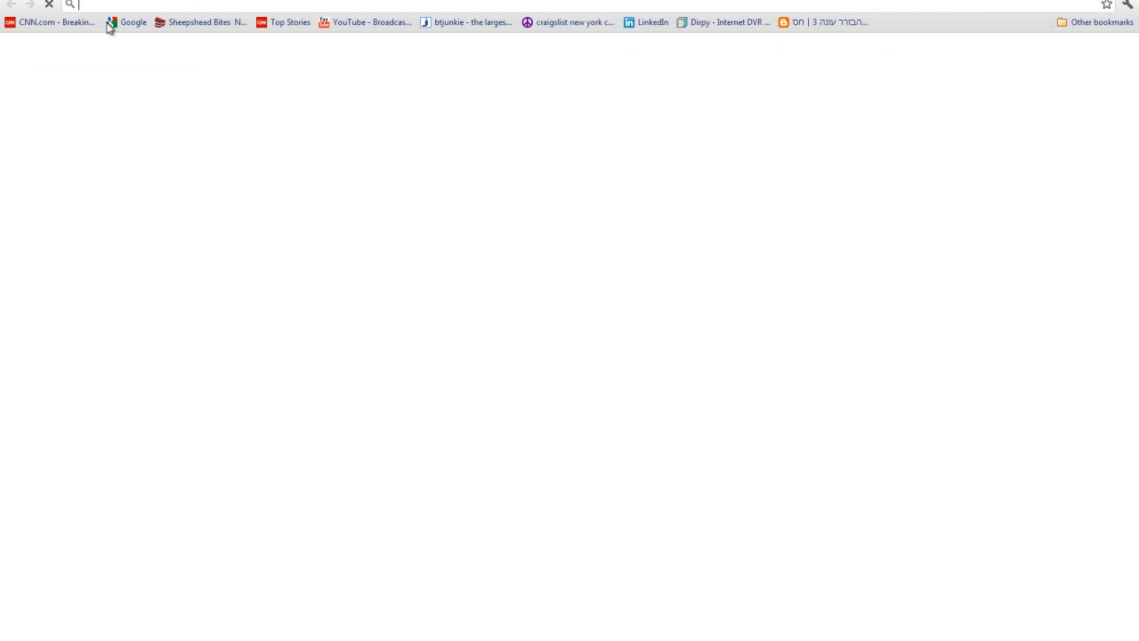
pyautogui.click(118, 25)
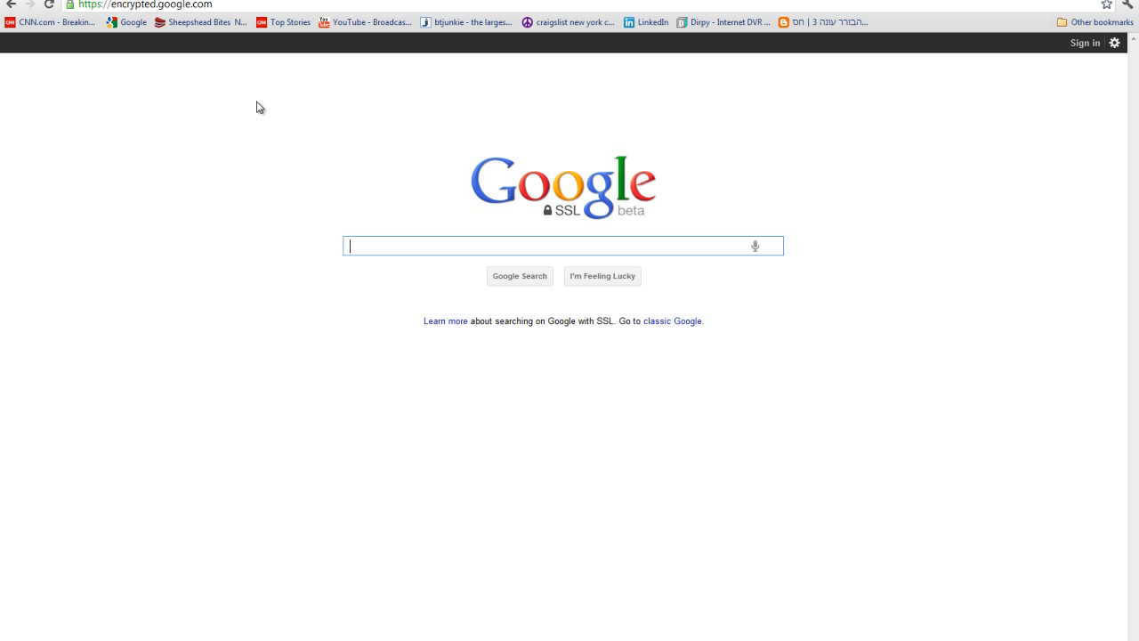
pyautogui.write('wallapper')
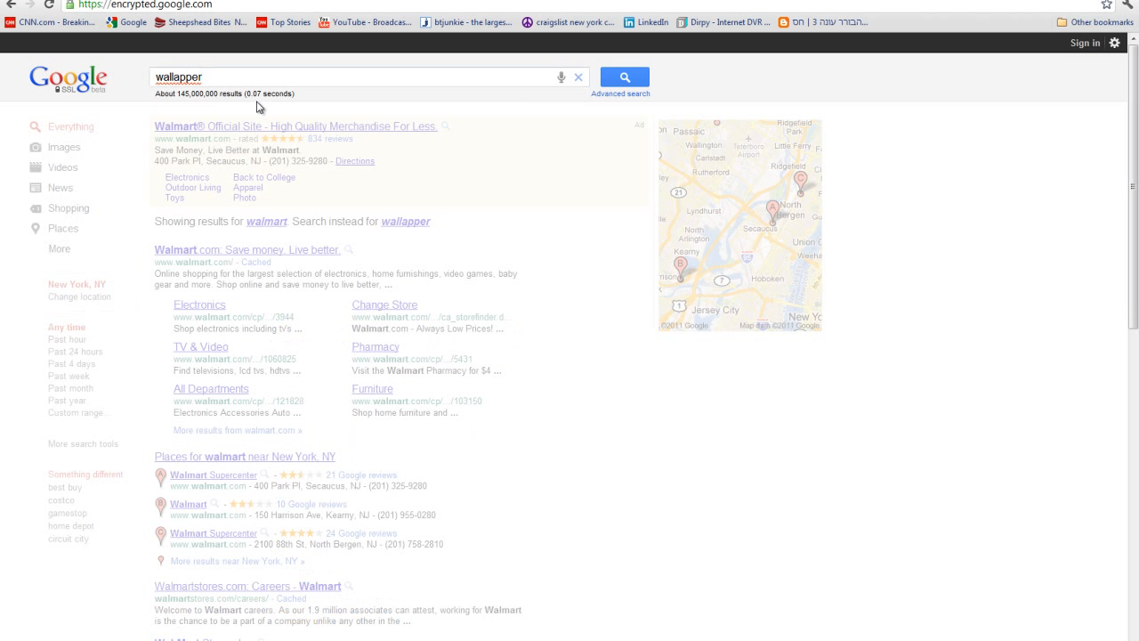
pyautogui.press('Return')
pyautogui.click(45, 150)
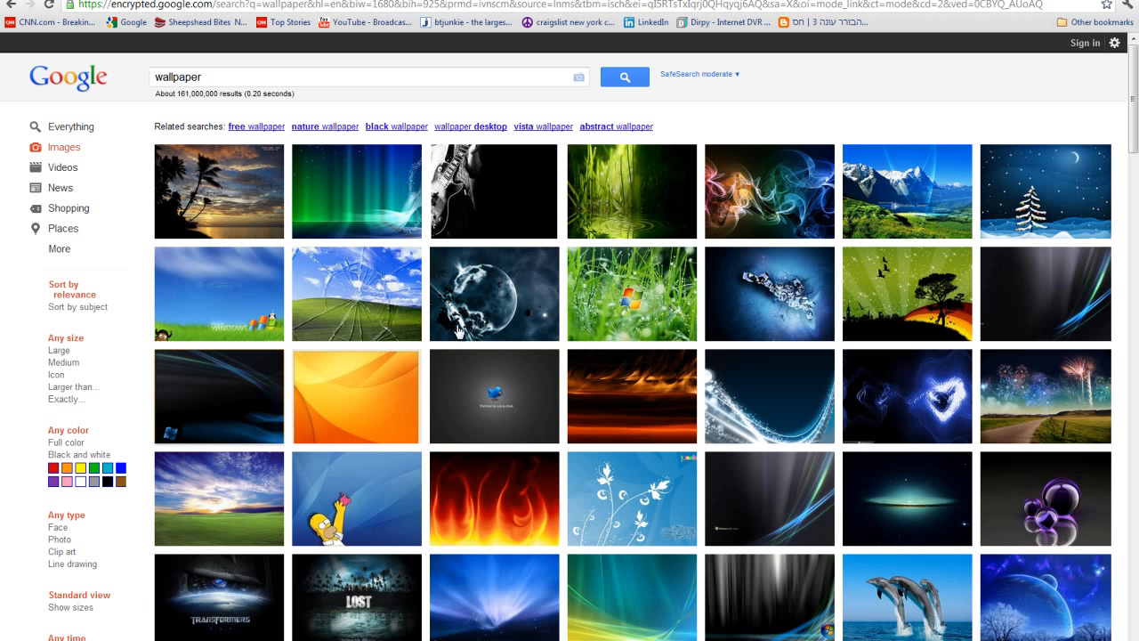
# Step: Browse the wallpaper results, choose the green zombie horror wallpaper from greenwallpaper.org, and open its full-size image
pyautogui.scroll(-2, 481, 351)
pyautogui.scroll(2, 485, 347)
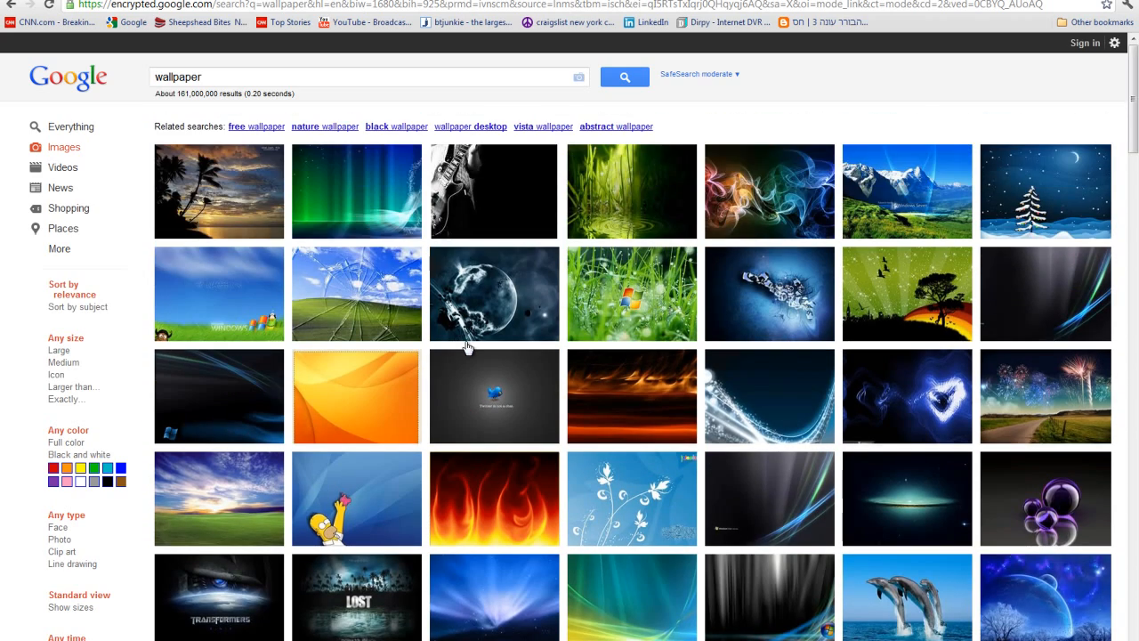
pyautogui.scroll(-10, 463, 347)
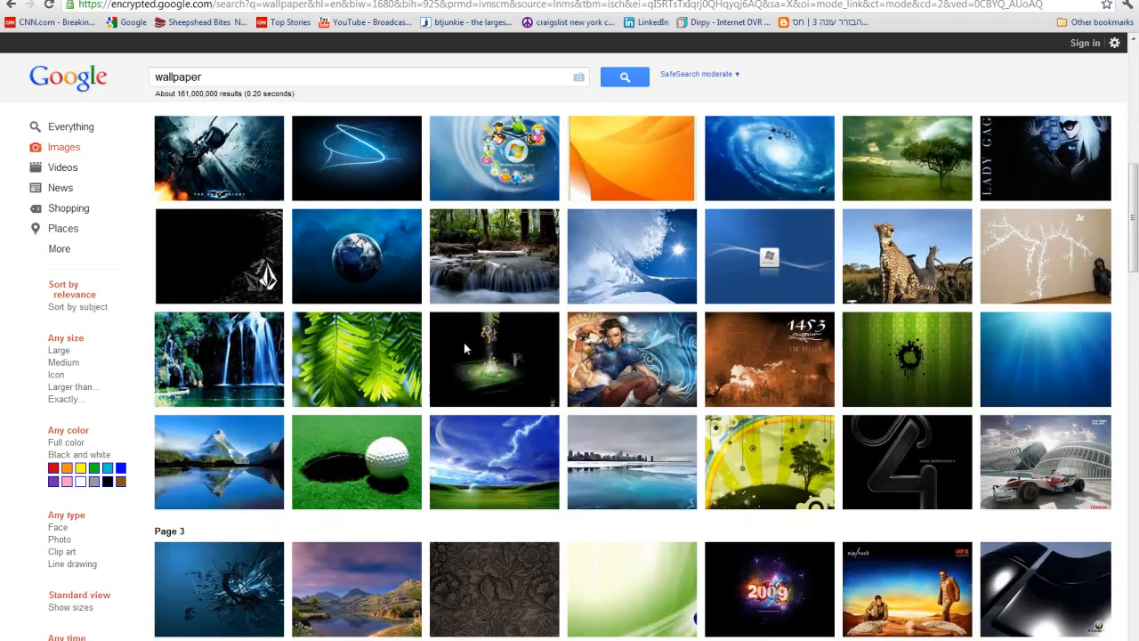
pyautogui.scroll(-4, 463, 347)
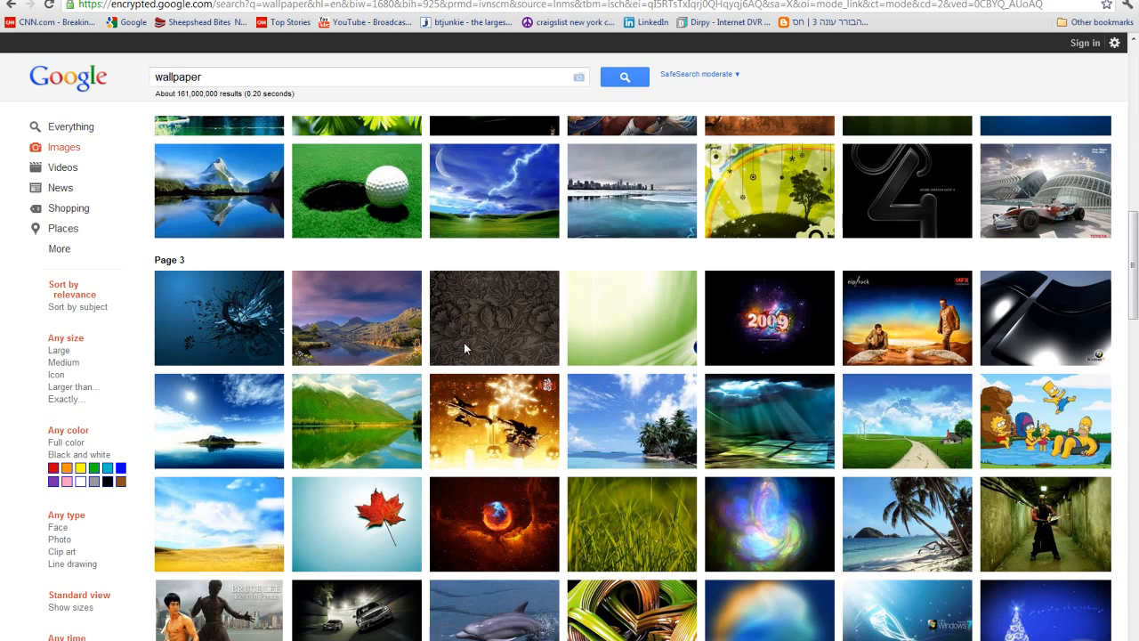
pyautogui.scroll(-1, 464, 347)
pyautogui.scroll(-6, 463, 347)
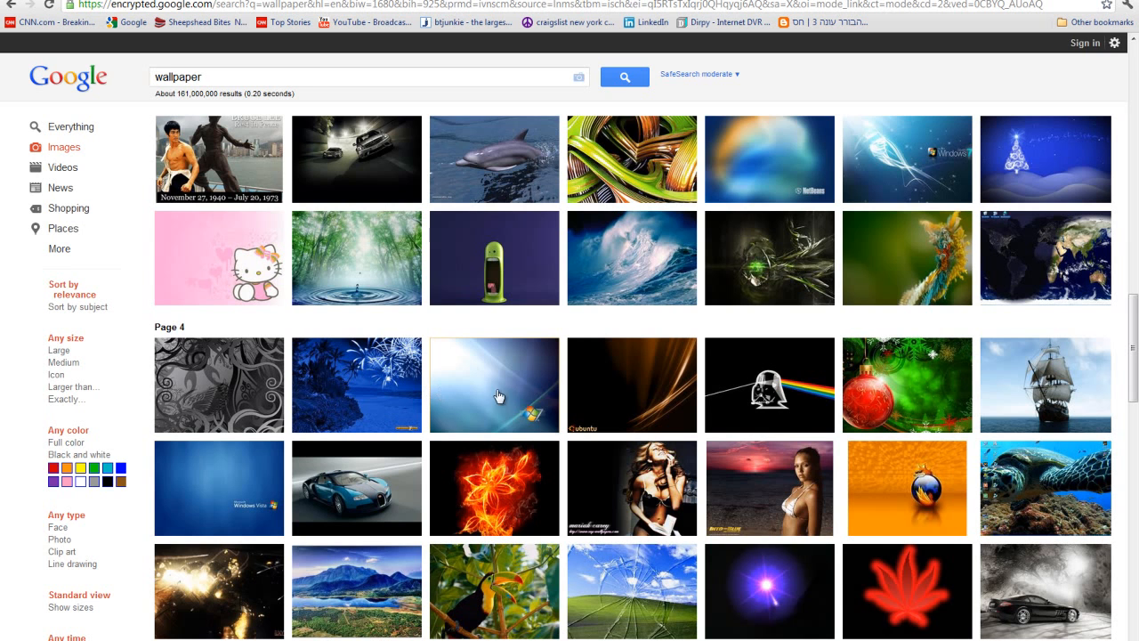
pyautogui.scroll(-1, 498, 397)
pyautogui.scroll(-4, 412, 394)
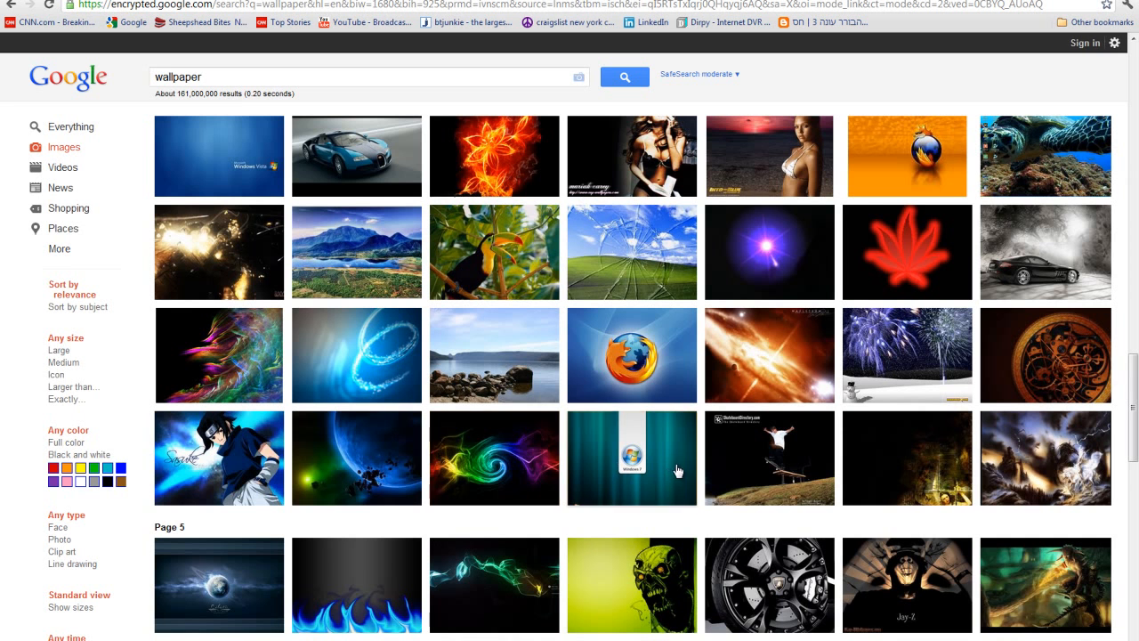
pyautogui.scroll(-2, 464, 521)
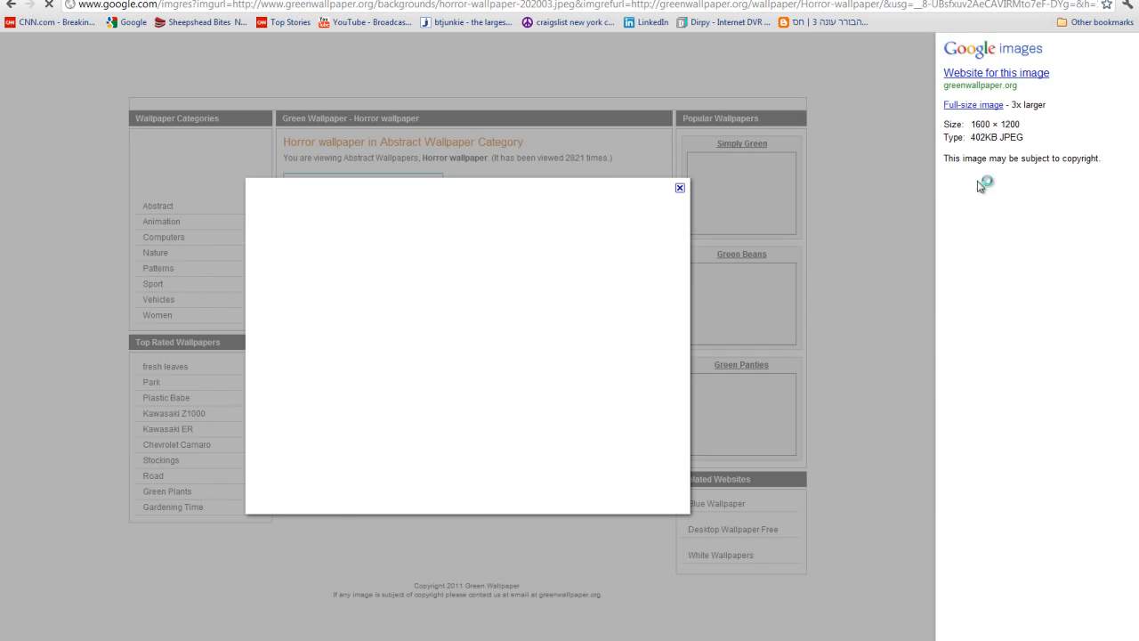
pyautogui.click(977, 106)
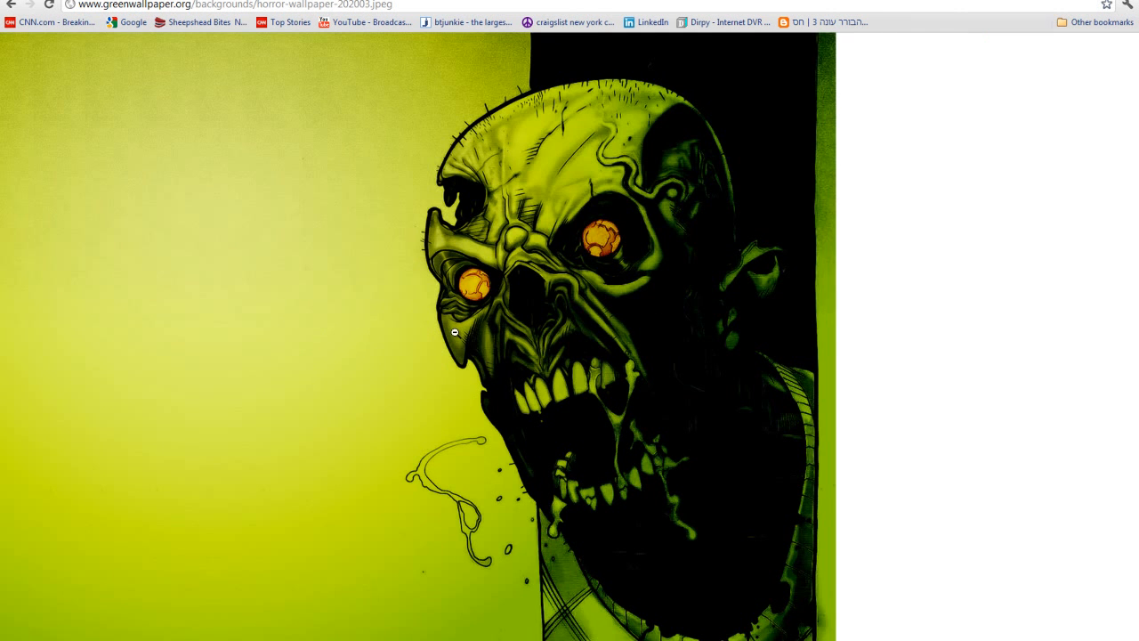
# Step: Save the full-size zombie wallpaper to the Desktop as the JPEG image horror-wallpaper-202003
pyautogui.click(454, 332)
pyautogui.rightClick(329, 358)
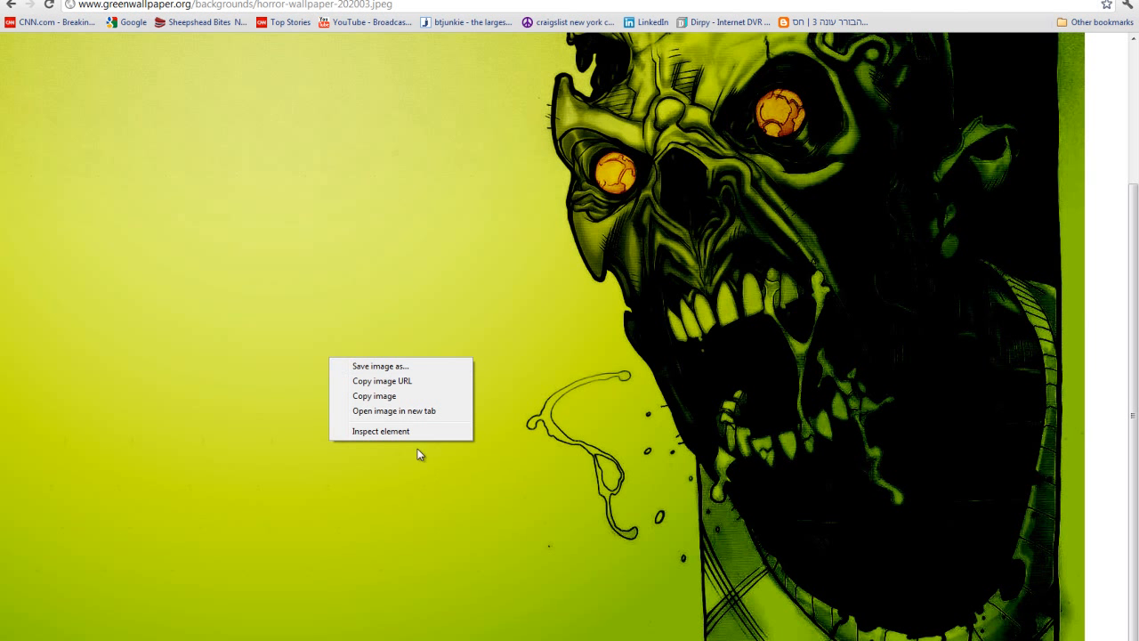
pyautogui.click(401, 366)
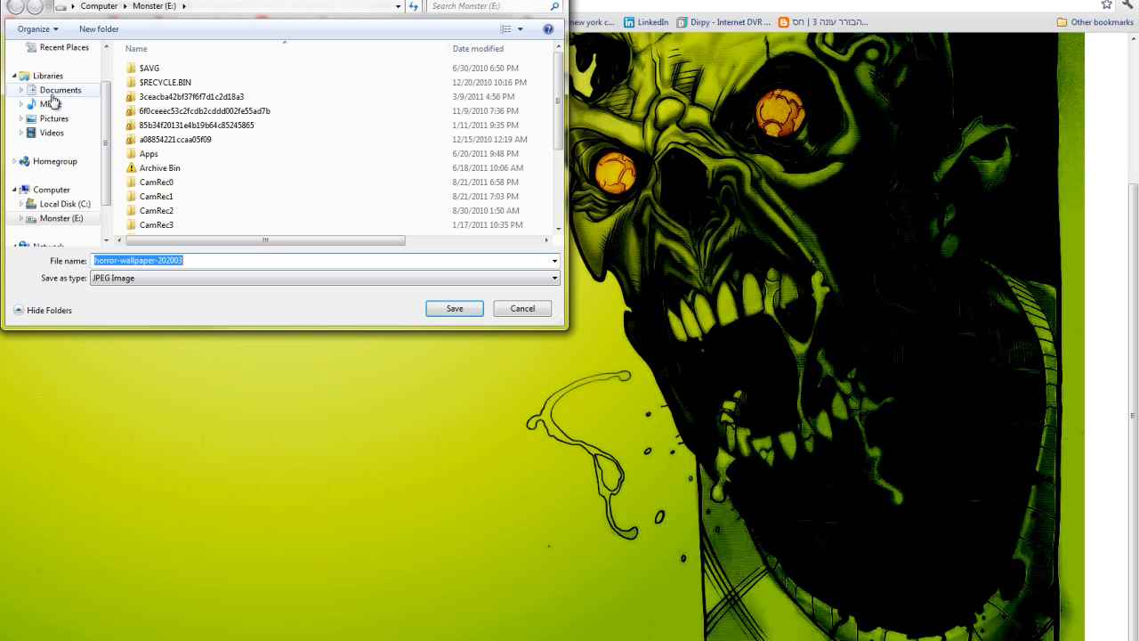
pyautogui.scroll(2, 96, 59)
pyautogui.click(58, 69)
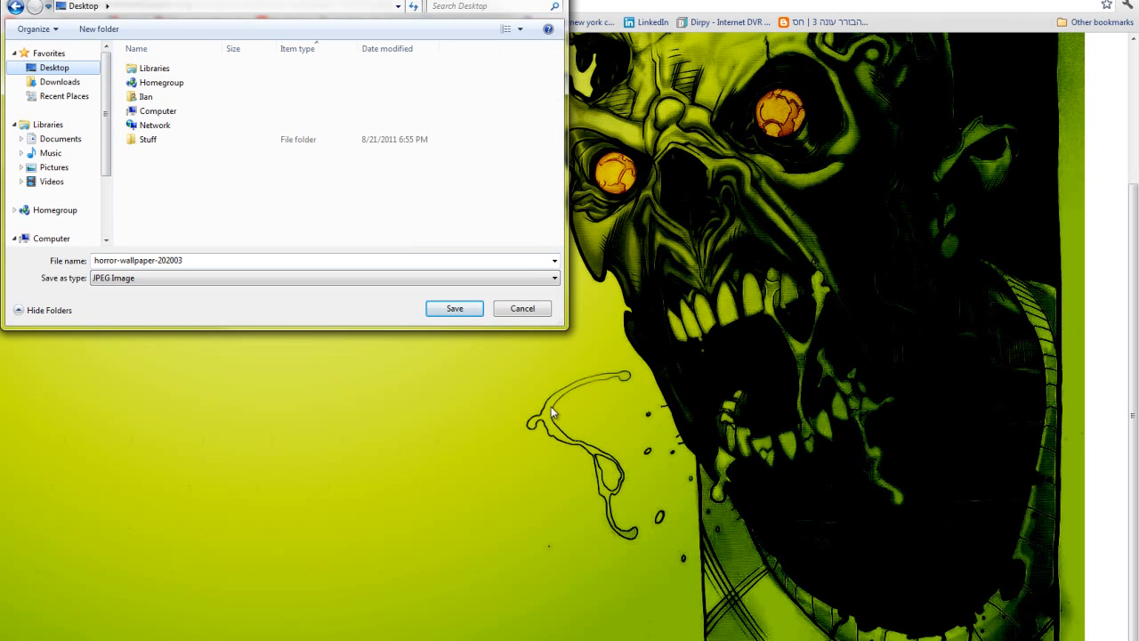
pyautogui.click(455, 309)
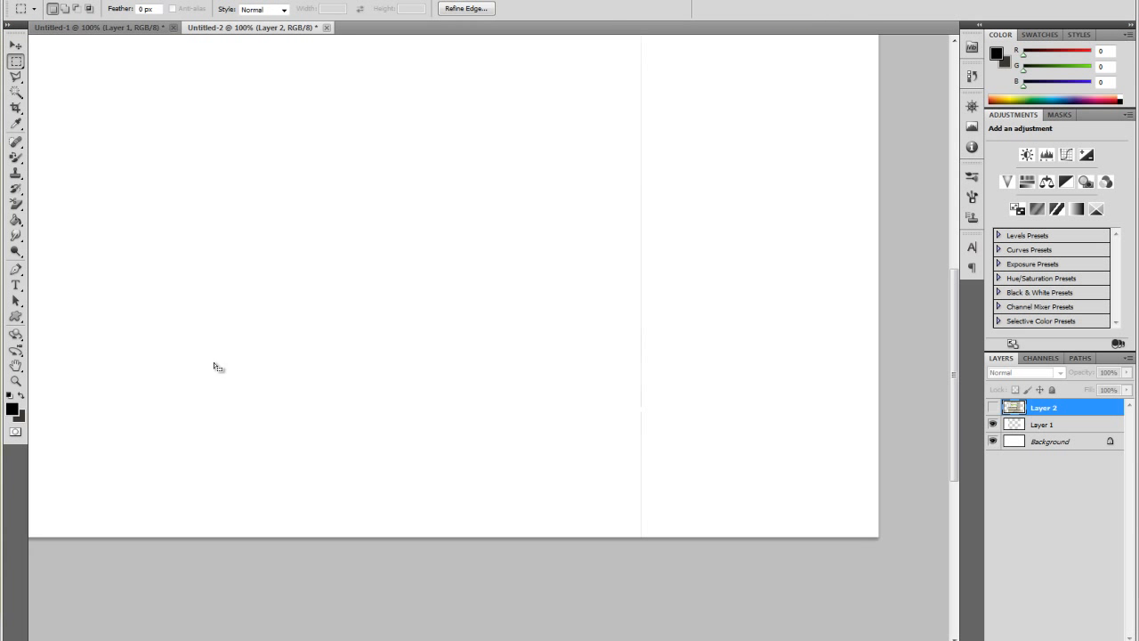
# Step: Switch to Photoshop and open the horror-wallpaper-202003 image from the Desktop
pyautogui.hotkey('ctrl', 'a')
pyautogui.click(41, 1)
pyautogui.click(58, 15)
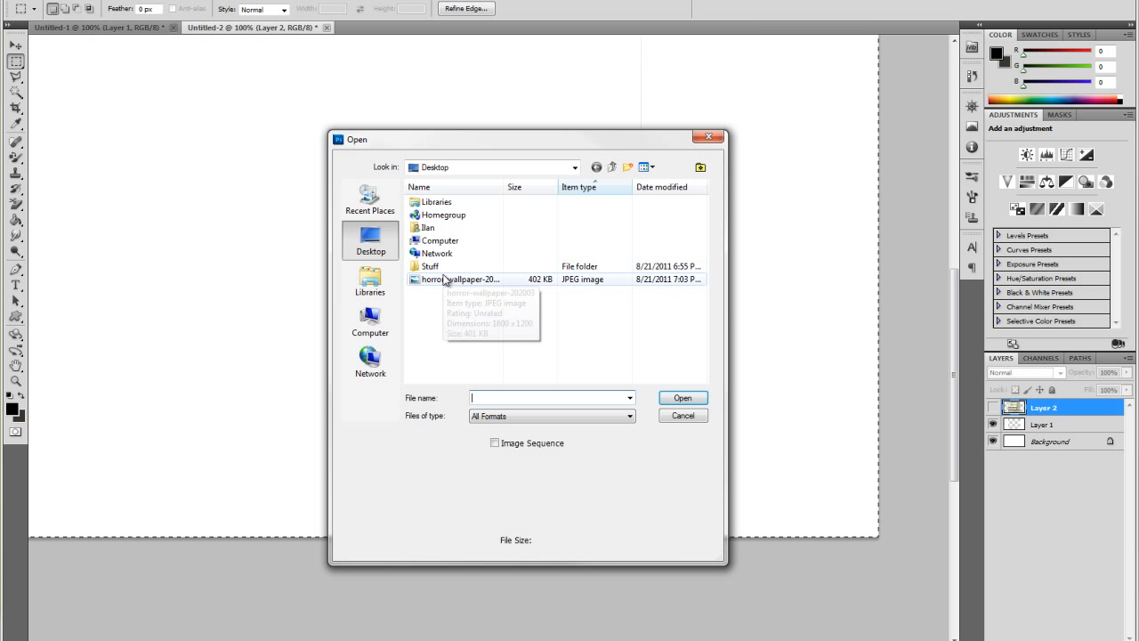
pyautogui.doubleClick(443, 280)
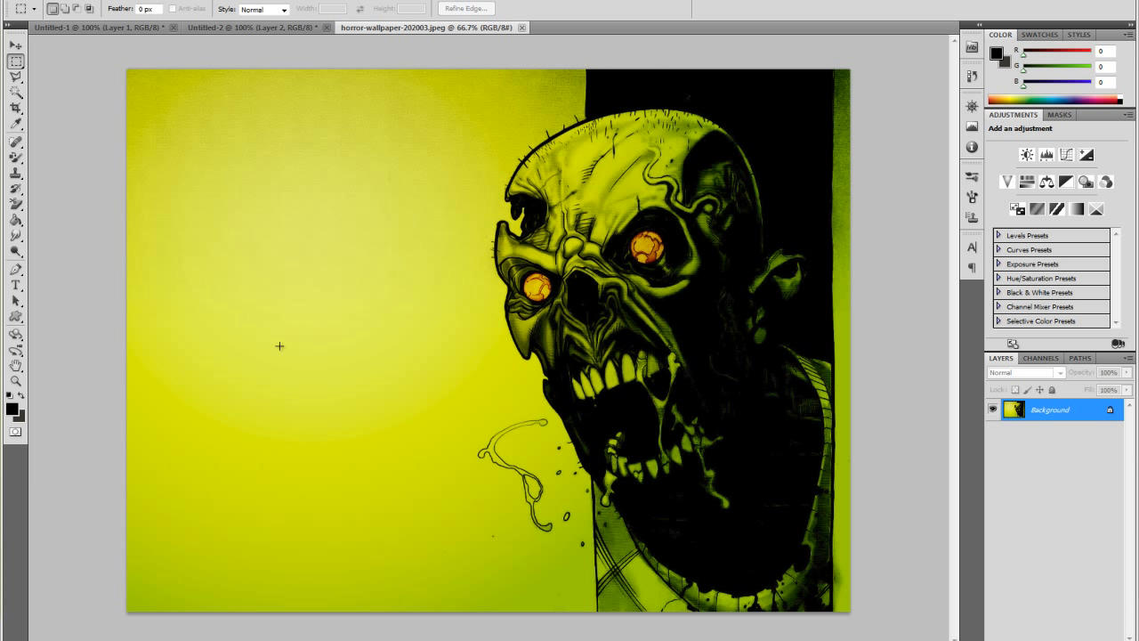
# Step: Copy the entire wallpaper image and paste it into the Untitled-2 document as a new layer
pyautogui.hotkey('ctrl', 'a')
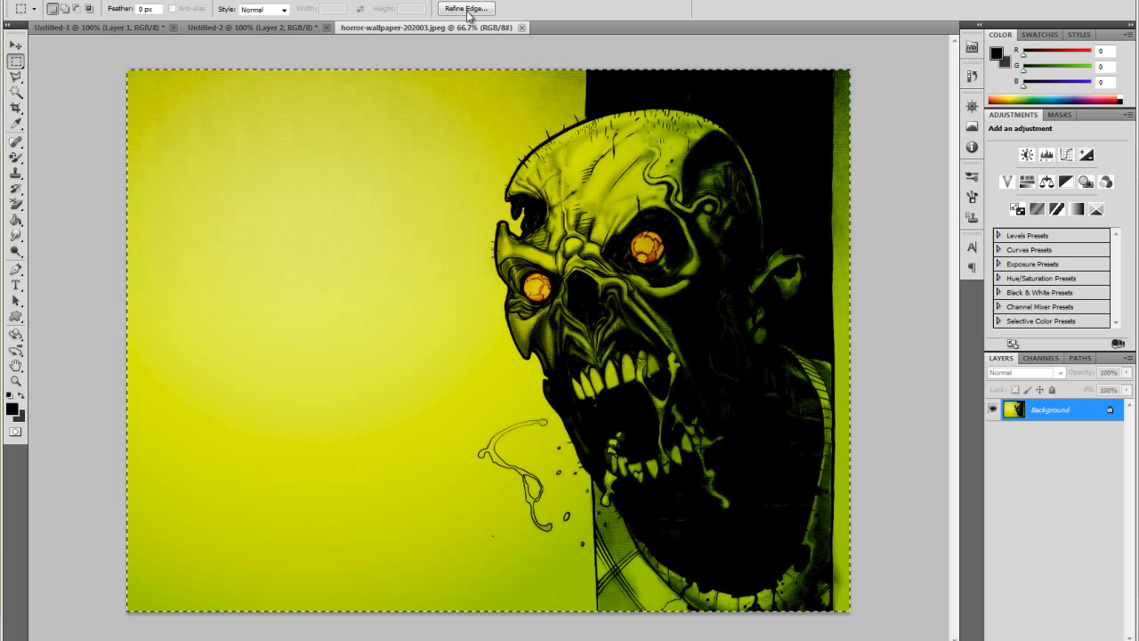
pyautogui.click(207, 30)
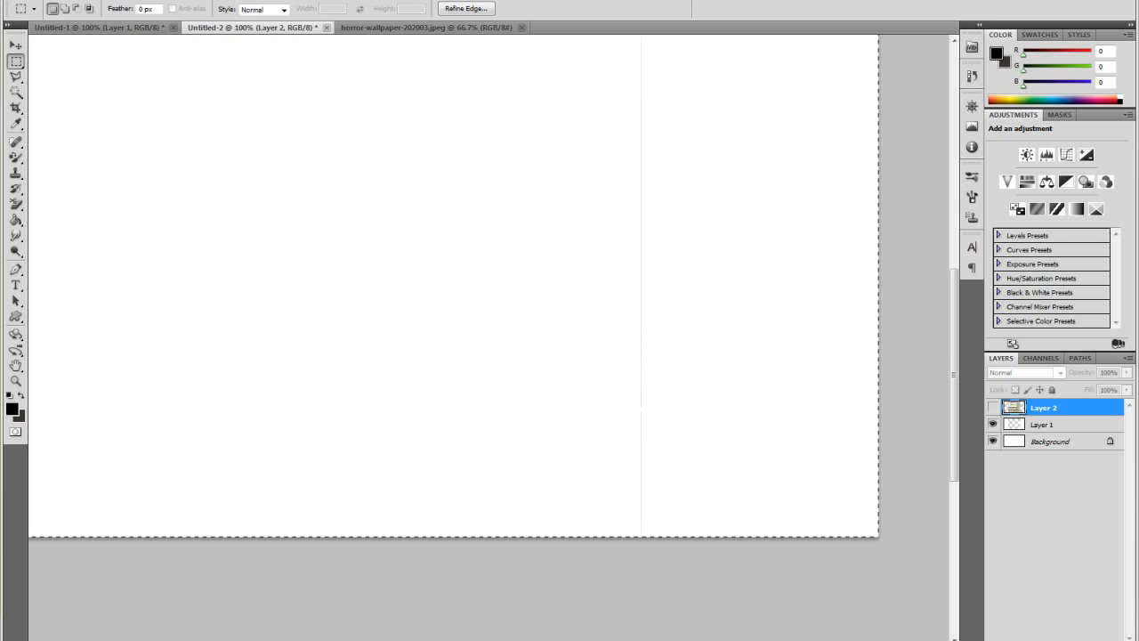
pyautogui.hotkey('ctrl', 'v')
pyautogui.scroll(5, 525, 562)
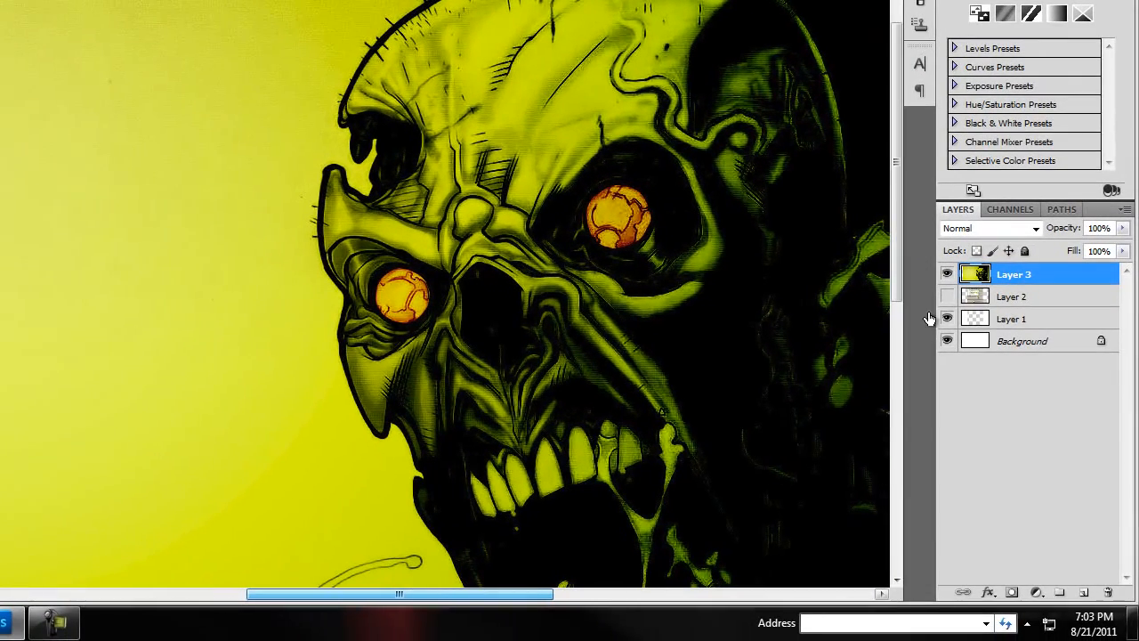
# Step: Show the channel content on Layer 2 and move that layer above the pasted wallpaper layer
pyautogui.click(948, 299)
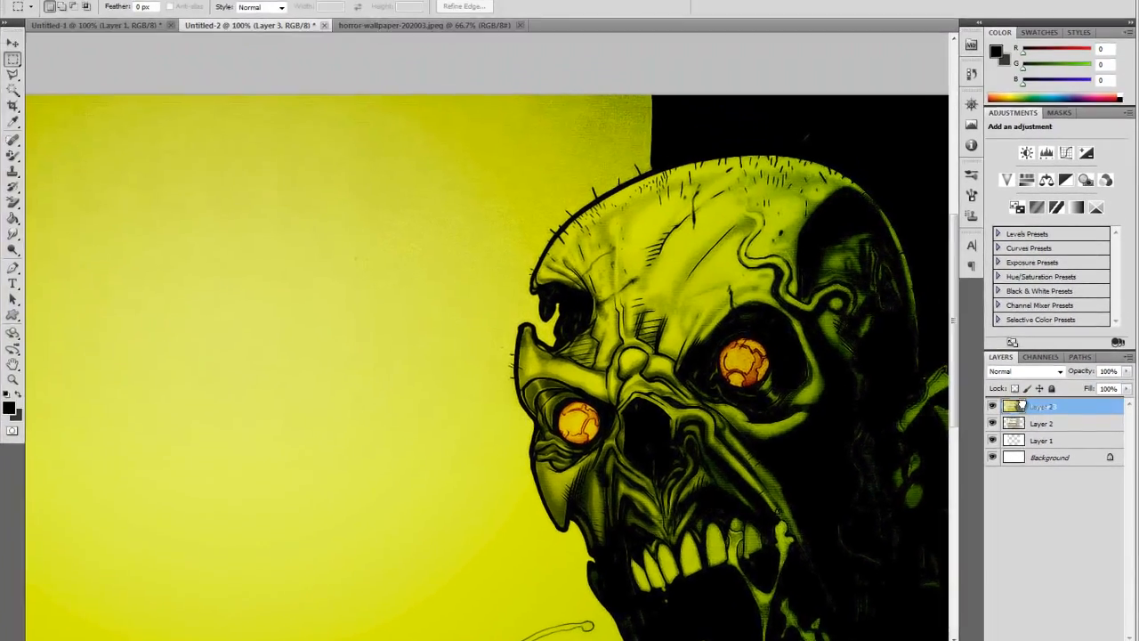
pyautogui.moveTo(1021, 405); pyautogui.dragTo(1021, 403)
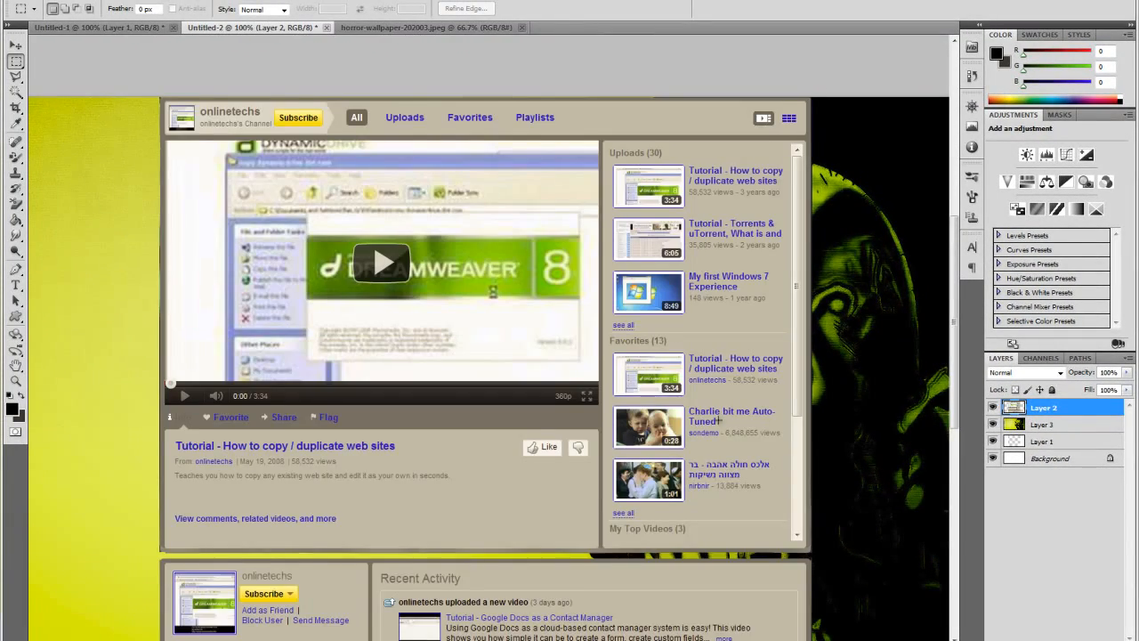
# Step: Examine how the wallpaper shows around the channel content boxes along the full height of the canvas
pyautogui.scroll(-5, 755, 425)
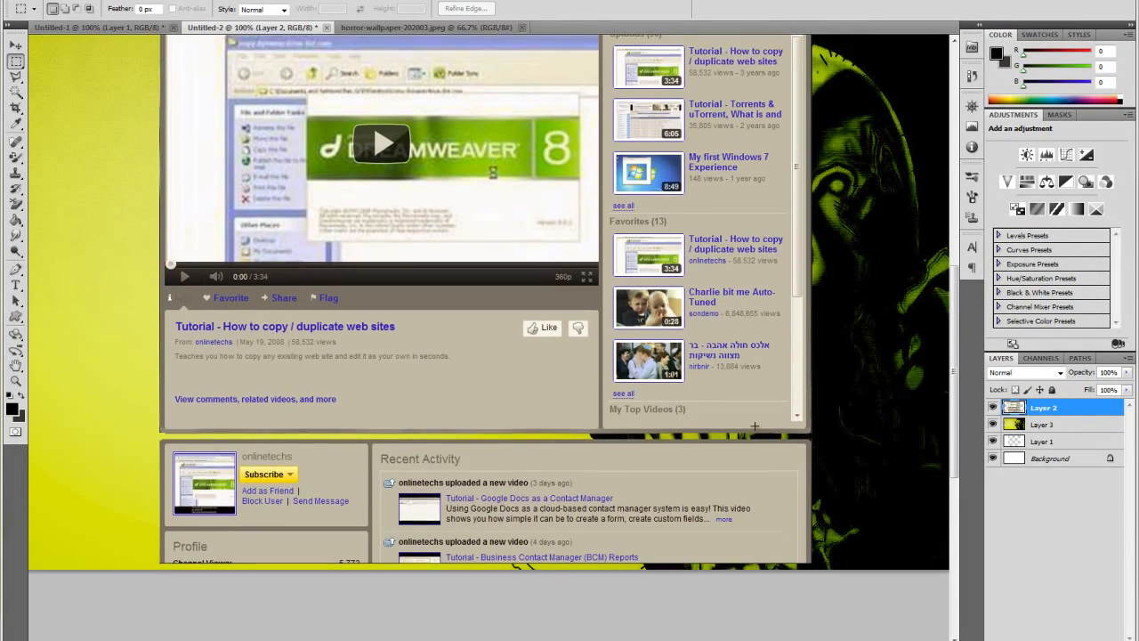
pyautogui.scroll(5, 754, 426)
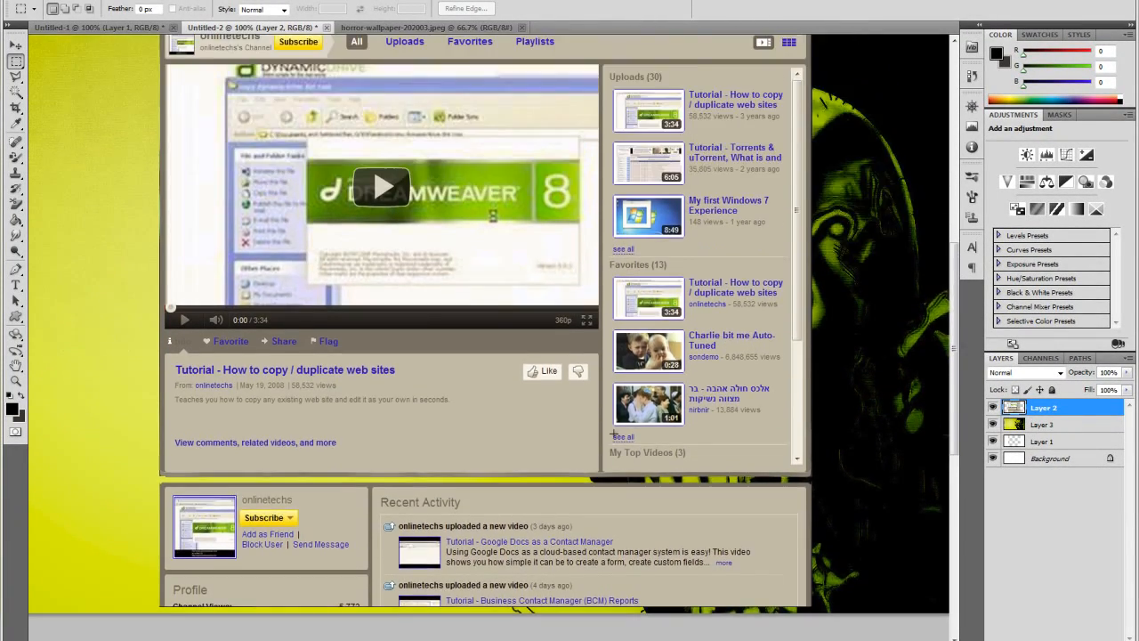
pyautogui.scroll(-5, 613, 433)
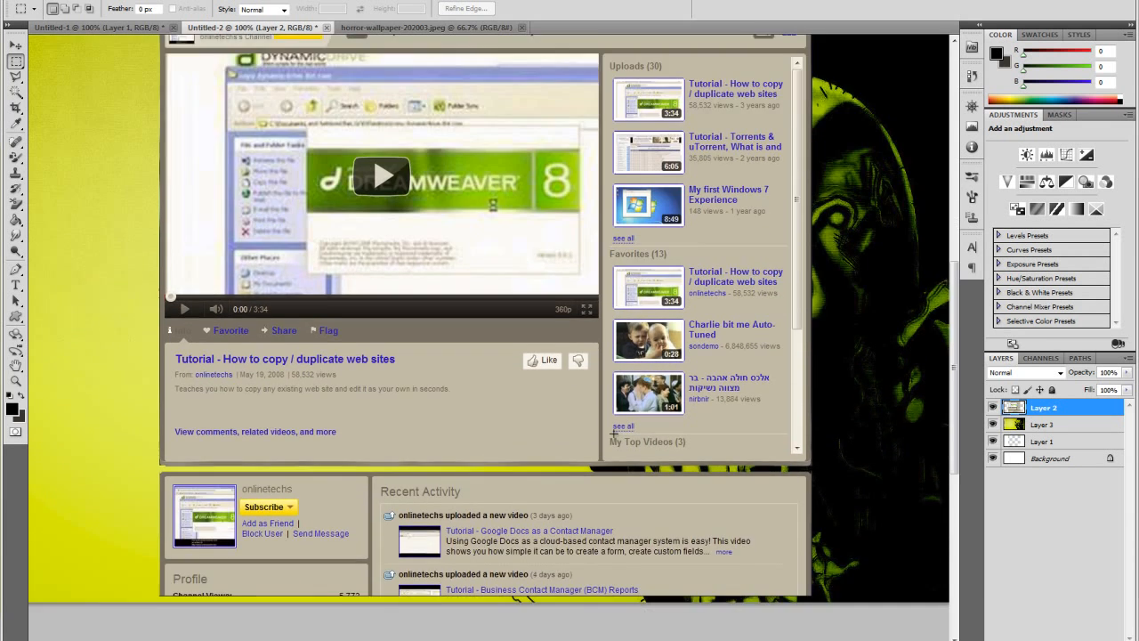
pyautogui.scroll(-1, 613, 433)
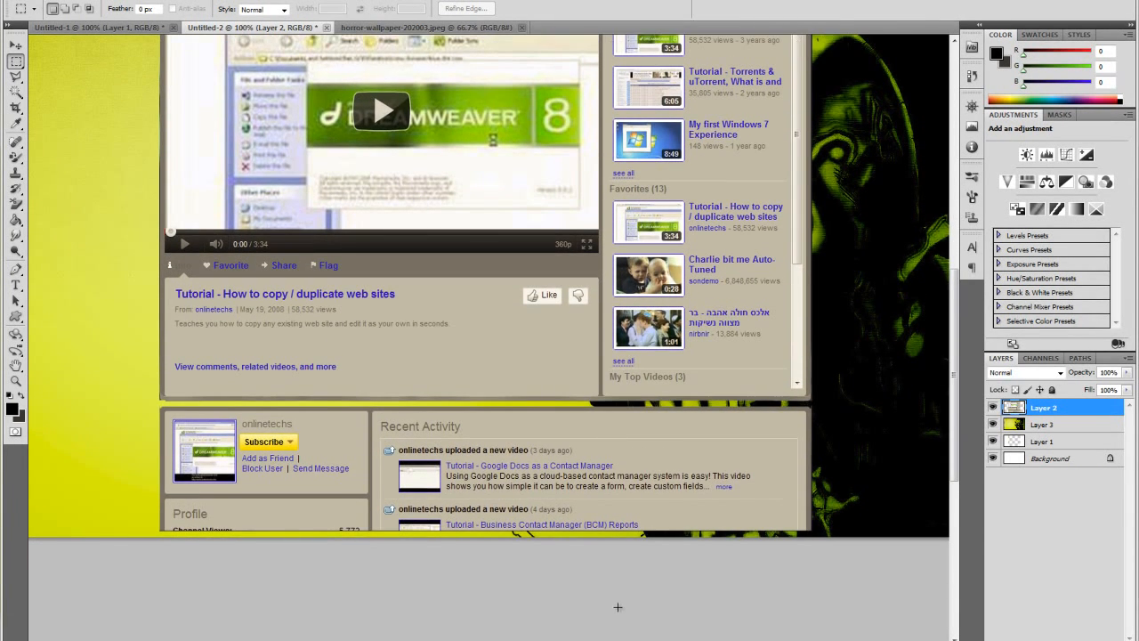
pyautogui.scroll(5, 213, 483)
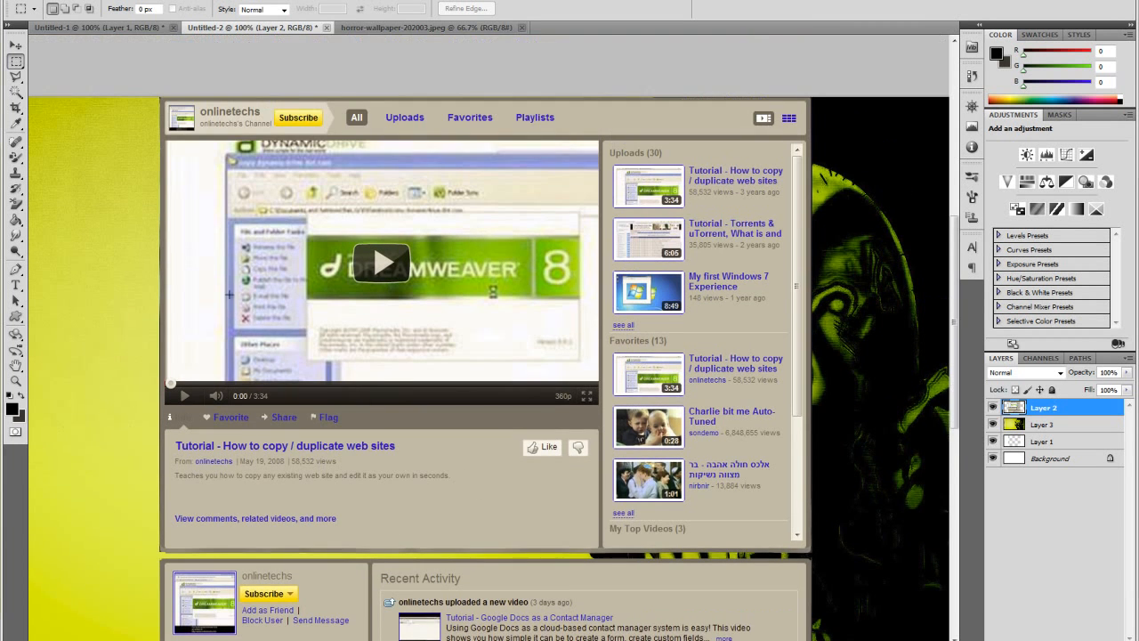
pyautogui.scroll(-3, 63, 84)
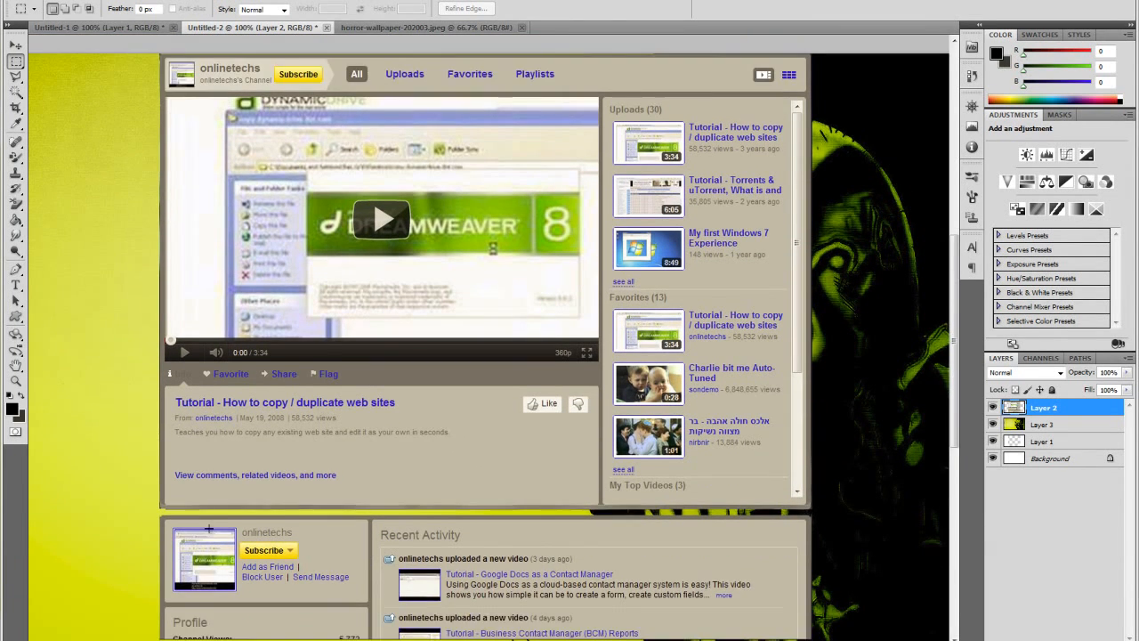
pyautogui.scroll(1, 744, 187)
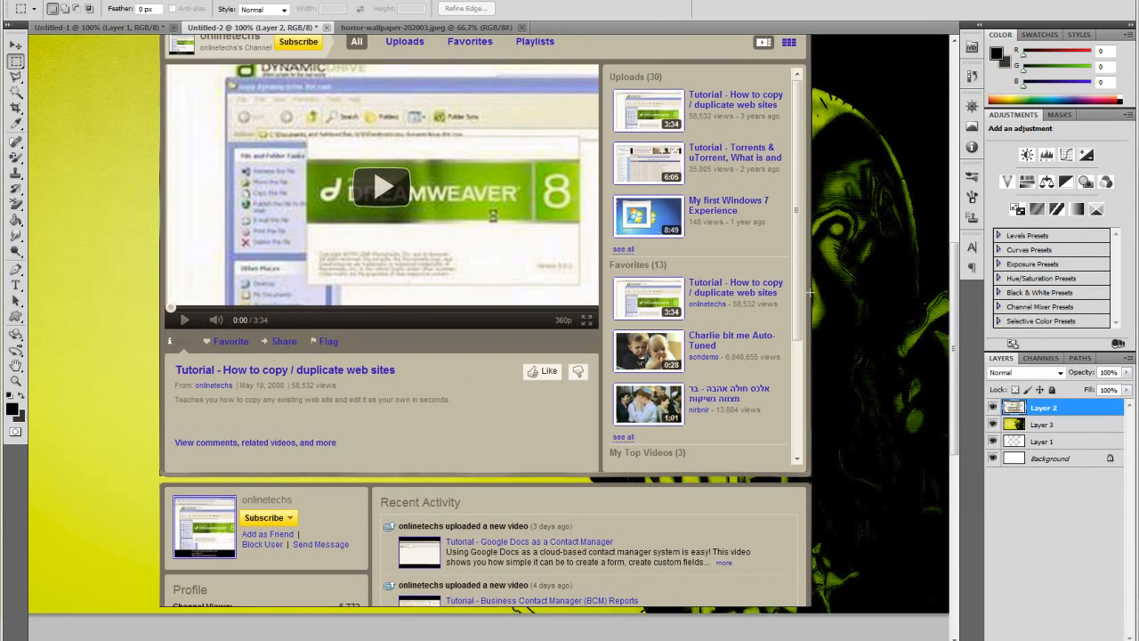
pyautogui.scroll(-4, 952, 390)
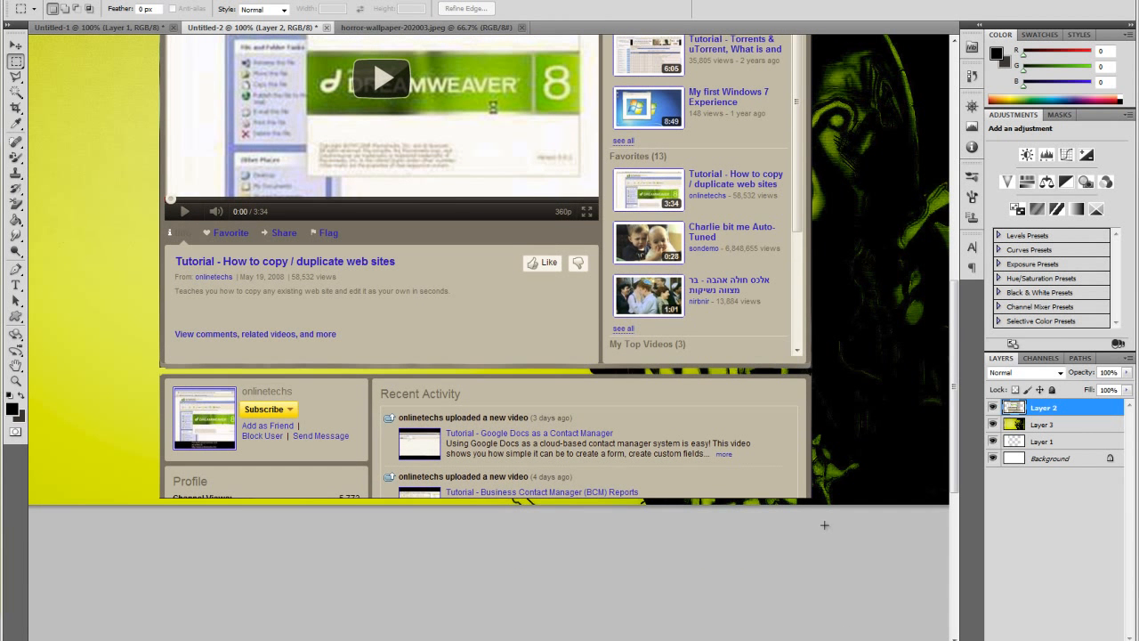
# Step: Undo moving Layer 2 above the wallpaper, and show the rulers around the canvas
pyautogui.hotkey('ctrl', 'z')
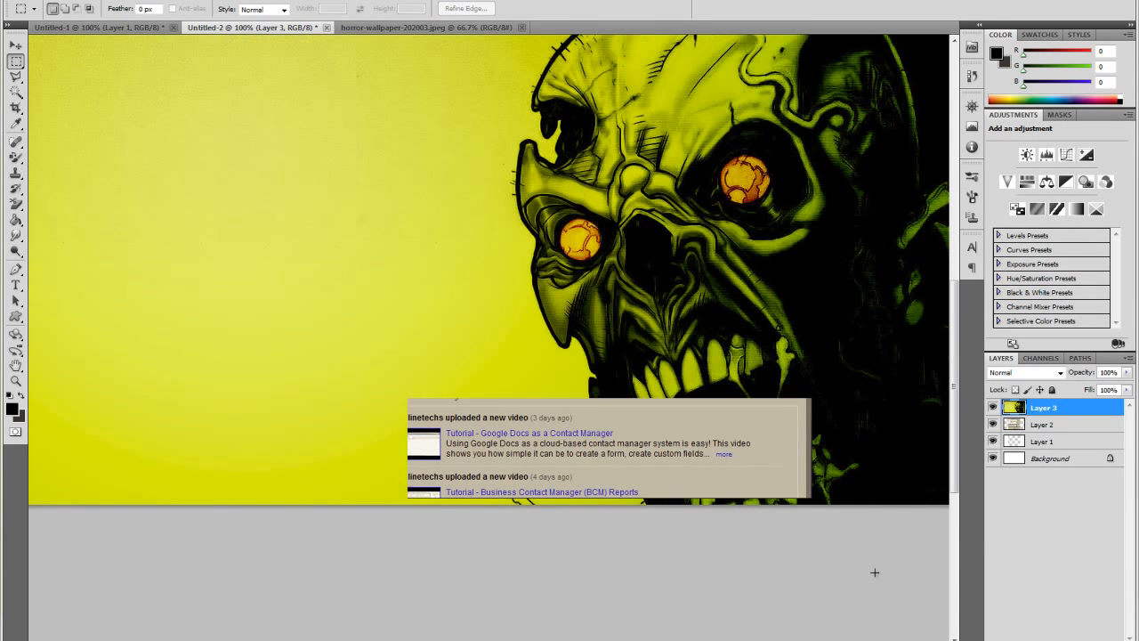
pyautogui.hotkey('ctrl', 'r')
pyautogui.hotkey('ctrl', 't')
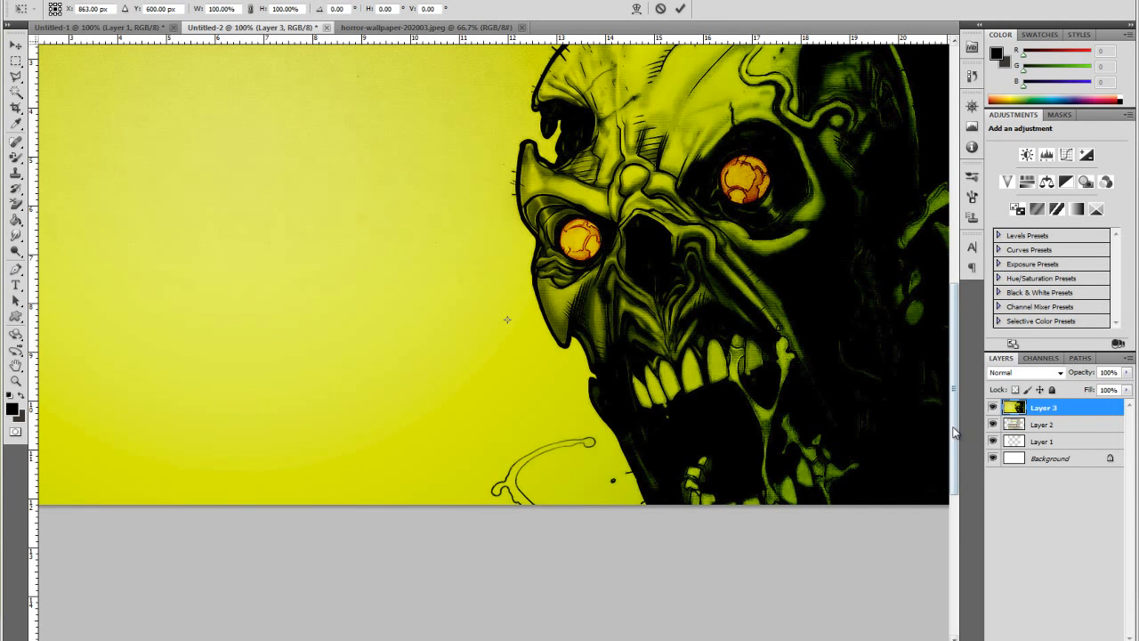
pyautogui.click(17, 47)
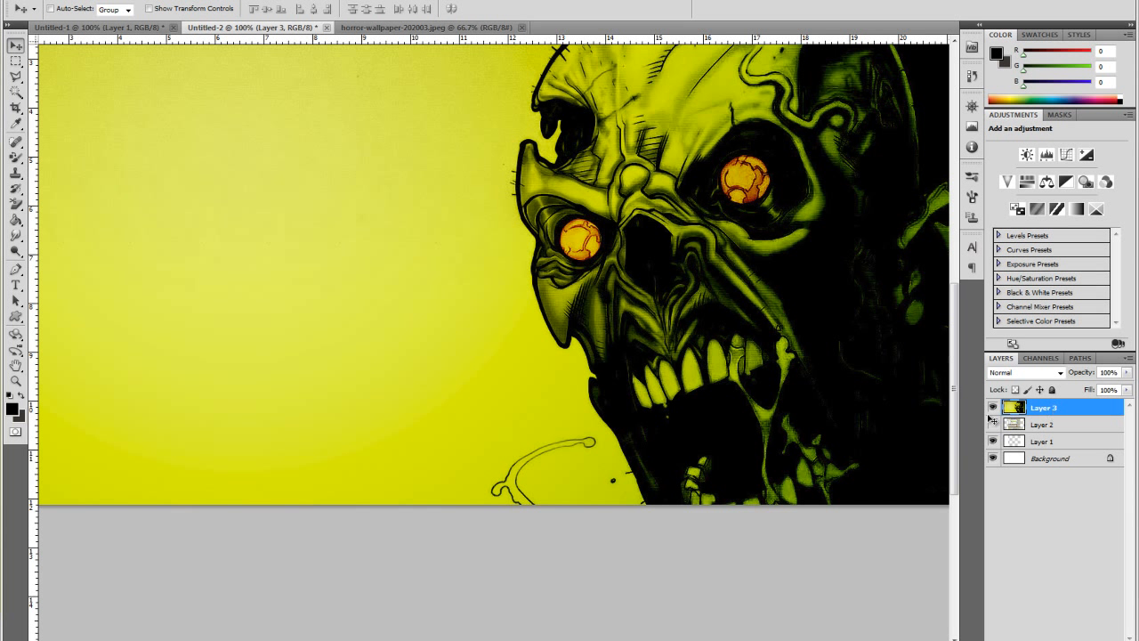
pyautogui.scroll(4, 517, 438)
pyautogui.scroll(-2, 518, 461)
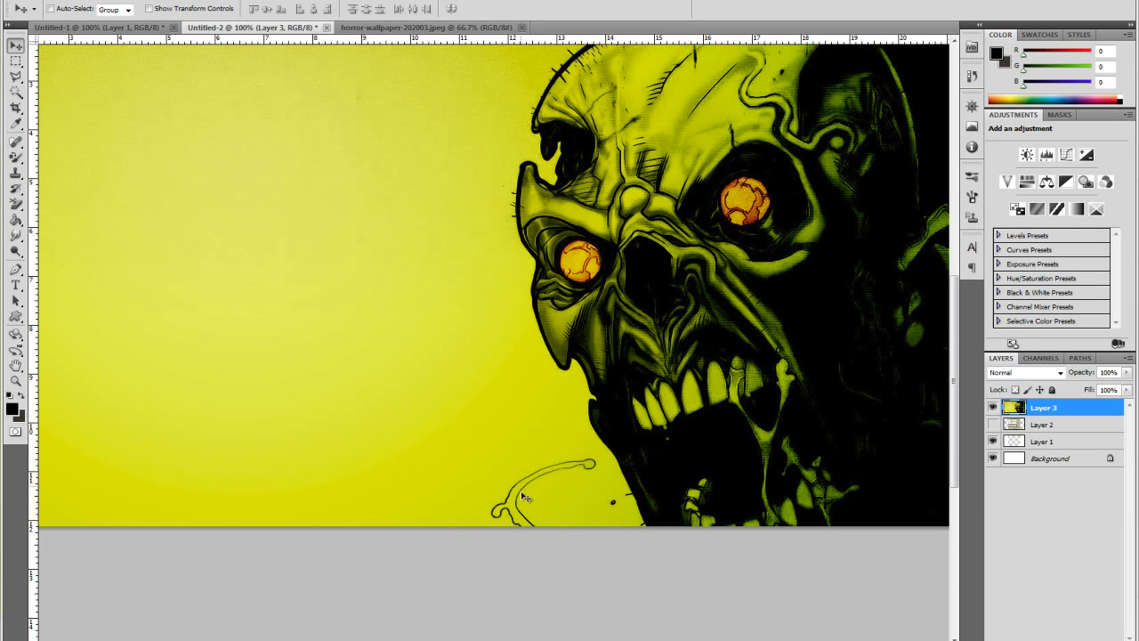
# Step: Free-transform the wallpaper on Layer 3, squeezing its height to 72.75% so its lower edge meets the canvas bottom
pyautogui.hotkey('ctrl', 't')
pyautogui.scroll(-10, 768, 554)
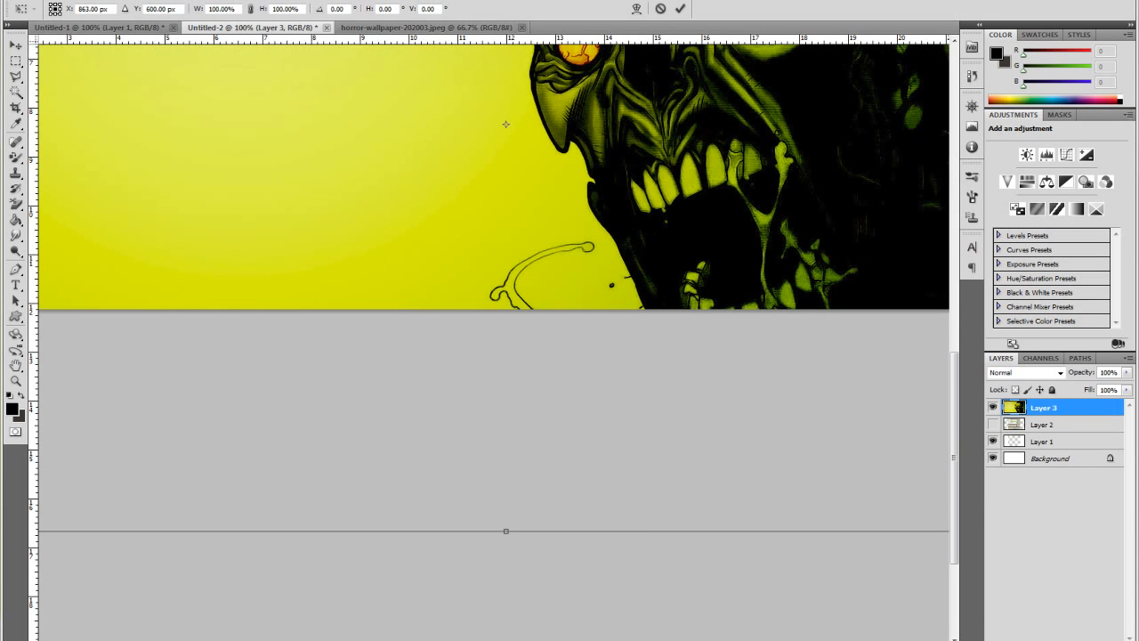
pyautogui.hscroll(20, 486, 477)
pyautogui.moveTo(476, 530); pyautogui.dragTo(474, 307)
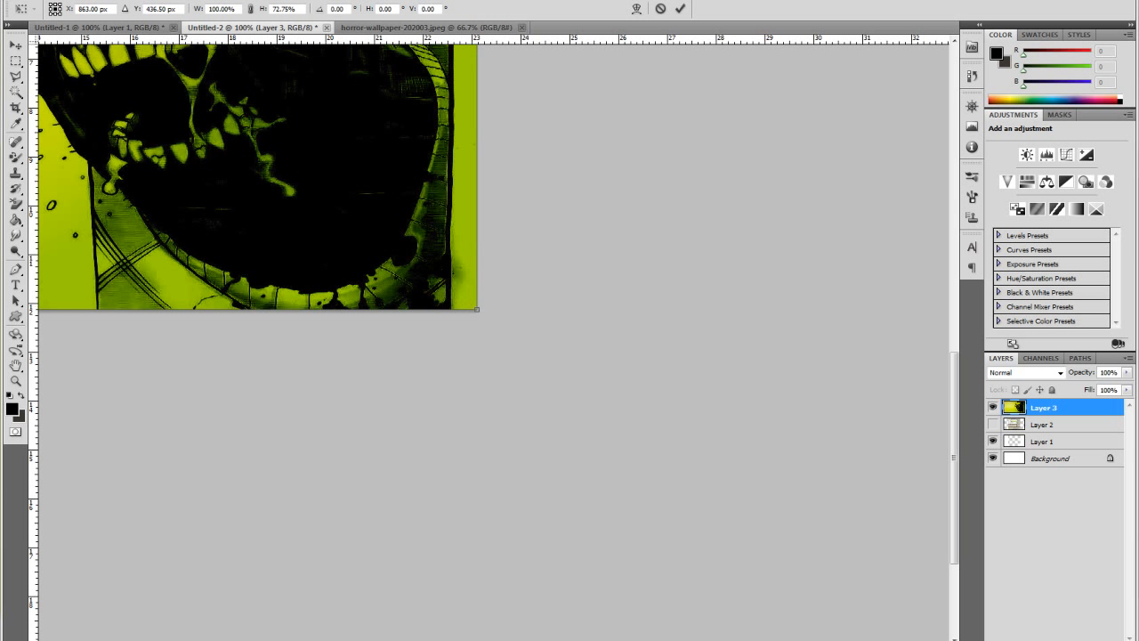
# Step: Stretch the wallpaper's left edge to the canvas edge at 103.94% width and apply the transformation
pyautogui.hscroll(-20, 470, 304)
pyautogui.hscroll(5, 472, 577)
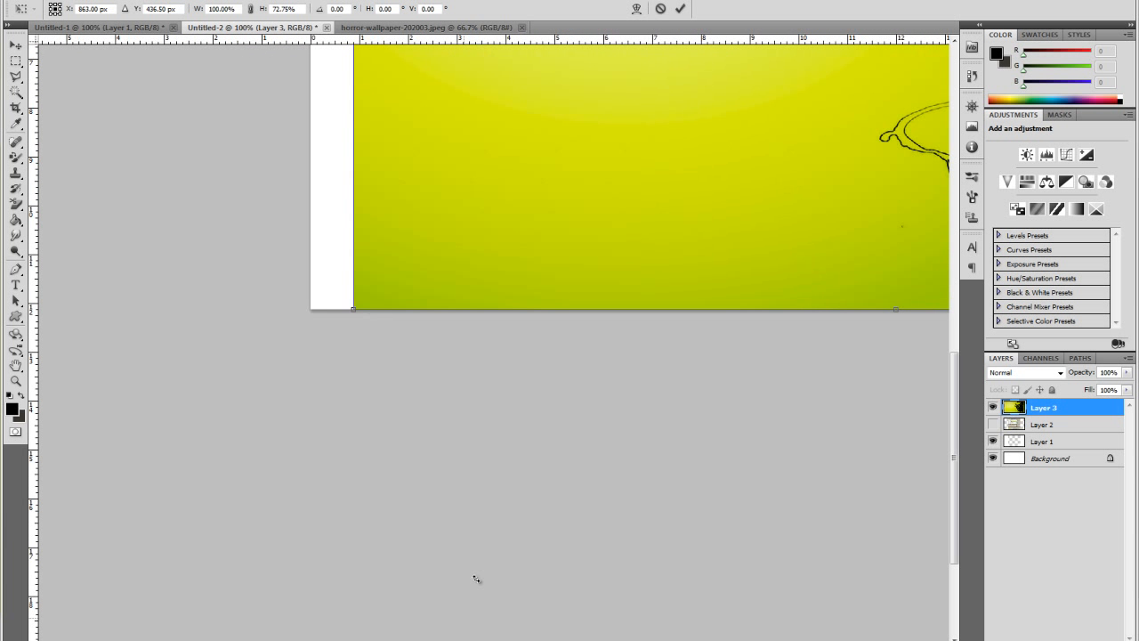
pyautogui.scroll(15, 473, 578)
pyautogui.scroll(1, 427, 454)
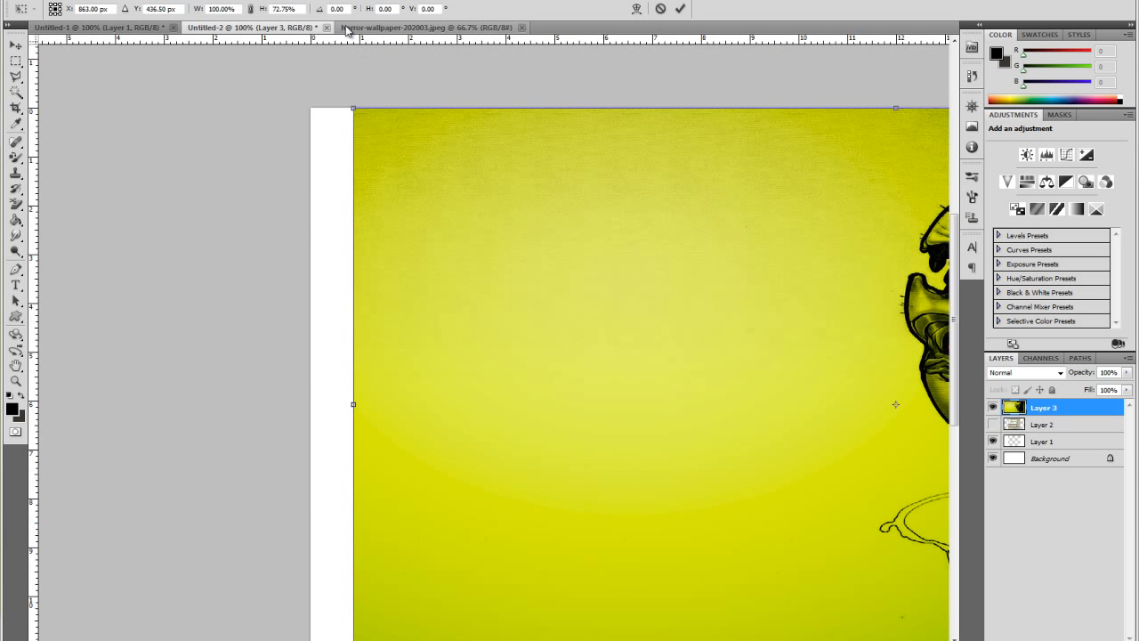
pyautogui.moveTo(351, 120); pyautogui.dragTo(312, 111)
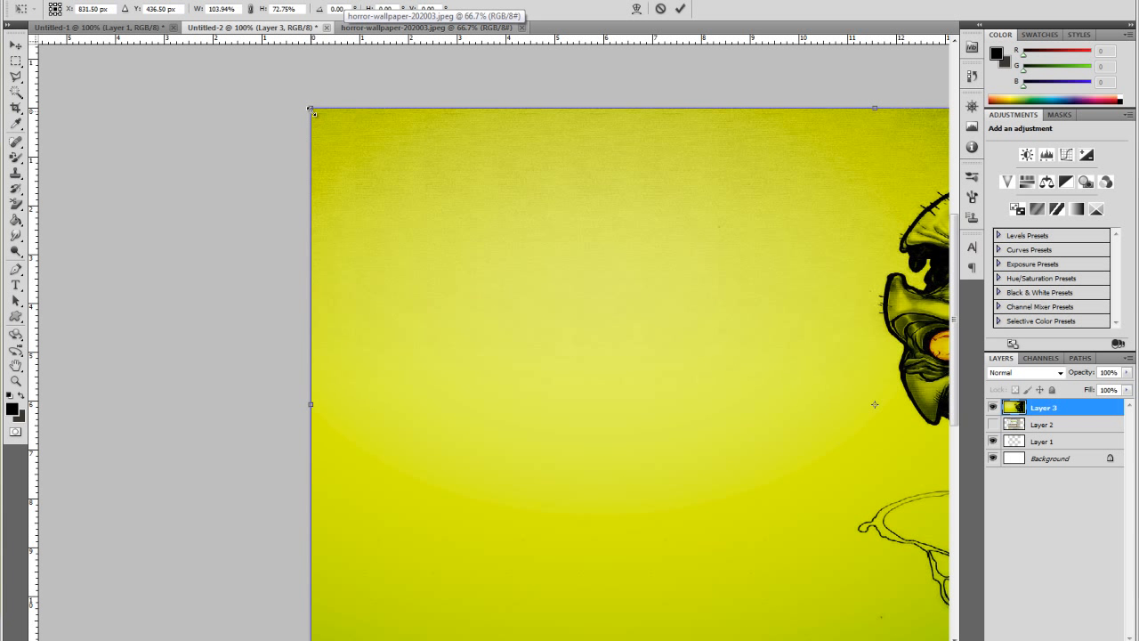
pyautogui.scroll(-4, 663, 562)
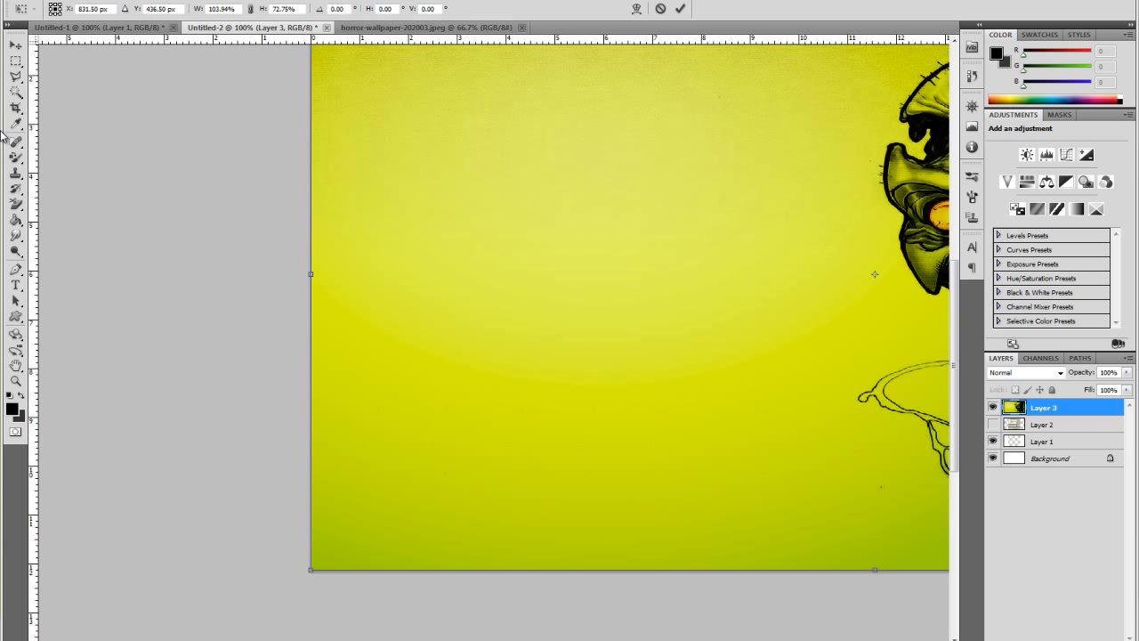
pyautogui.click(21, 64)
pyautogui.click(525, 232)
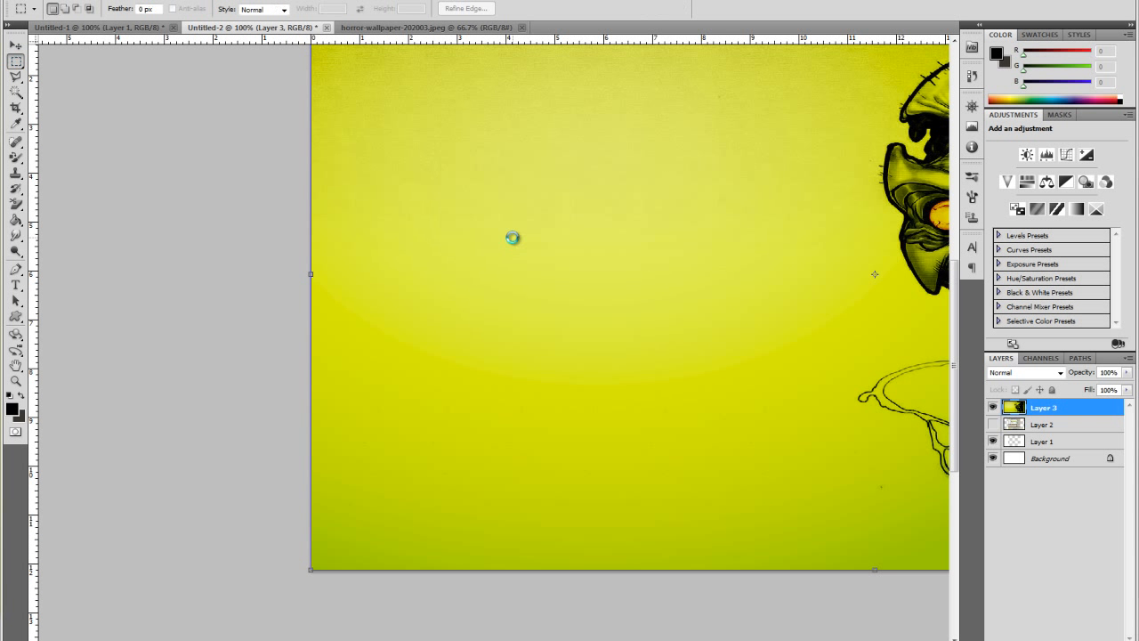
# Step: Make Layer 2 visible and place it above the resized wallpaper on Layer 3
pyautogui.hscroll(1, 426, 636)
pyautogui.hscroll(10, 425, 635)
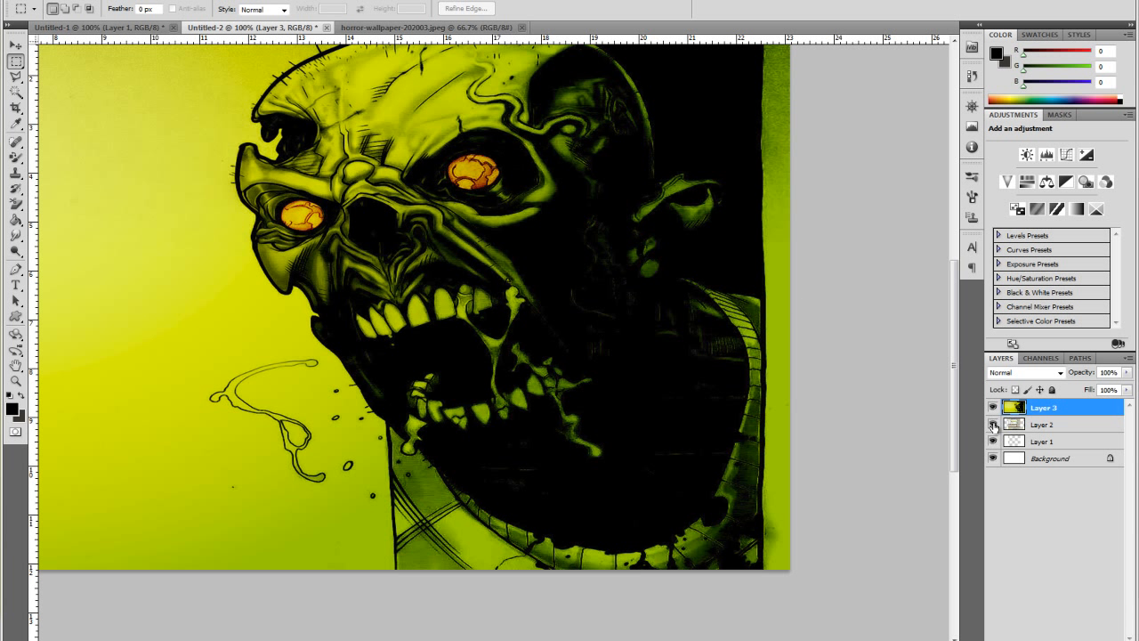
pyautogui.moveTo(1013, 427); pyautogui.dragTo(1015, 402)
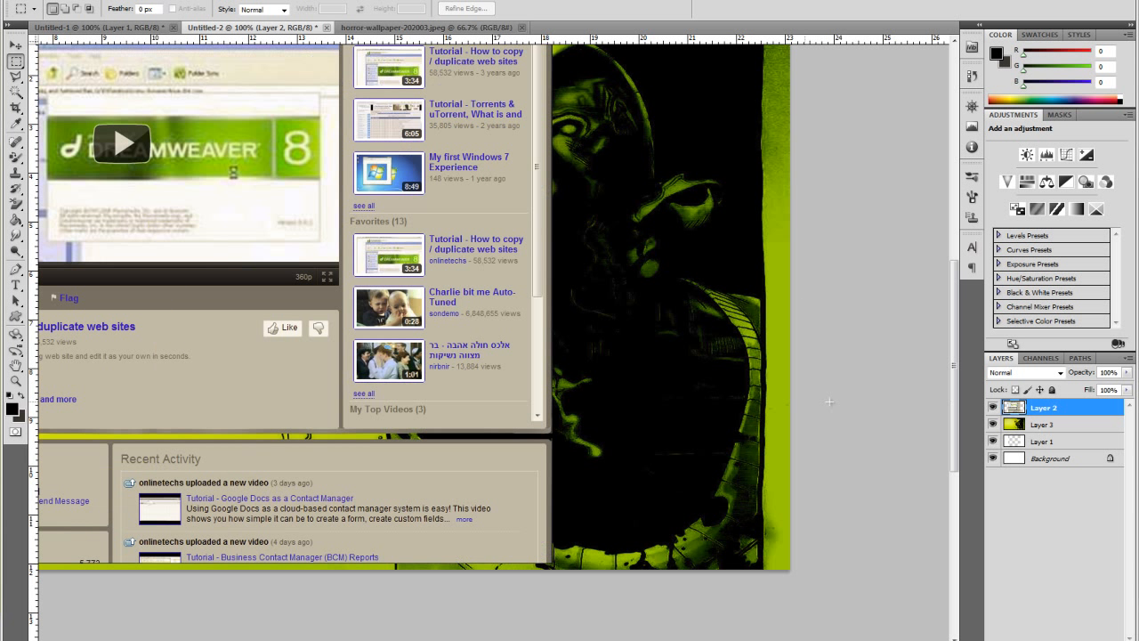
# Step: Inspect the wallpaper areas around the channel content, then view the whole canvas at 33% zoom
pyautogui.scroll(10, 637, 432)
pyautogui.scroll(-9, 635, 433)
pyautogui.scroll(-2, 607, 478)
pyautogui.moveTo(673, 640); pyautogui.dragTo(582, 640)
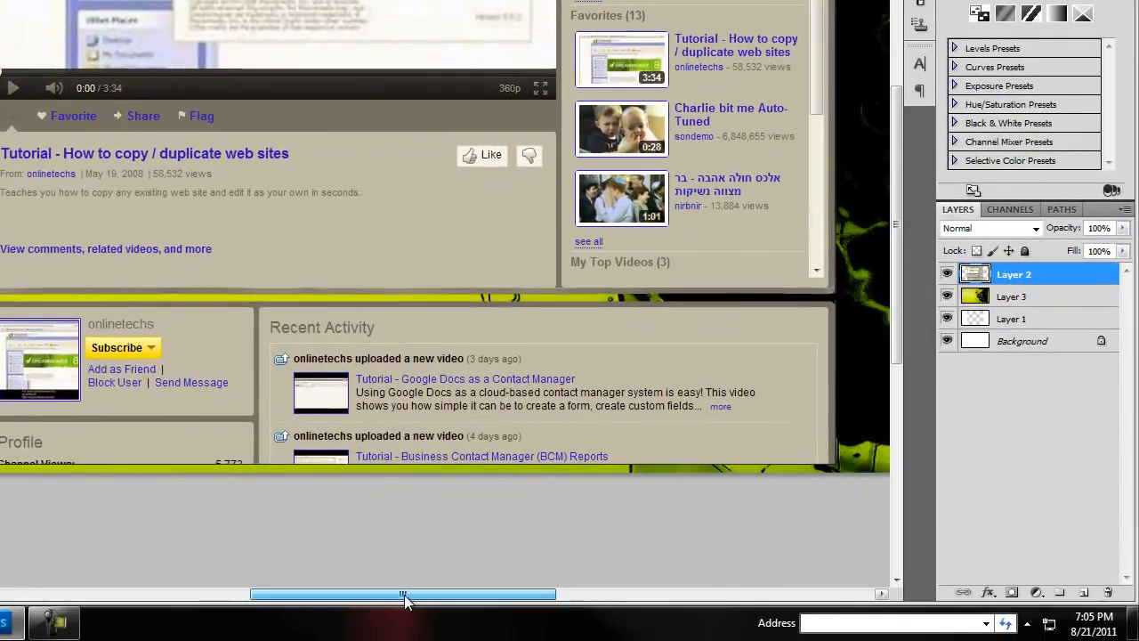
pyautogui.moveTo(404, 600); pyautogui.dragTo(317, 600)
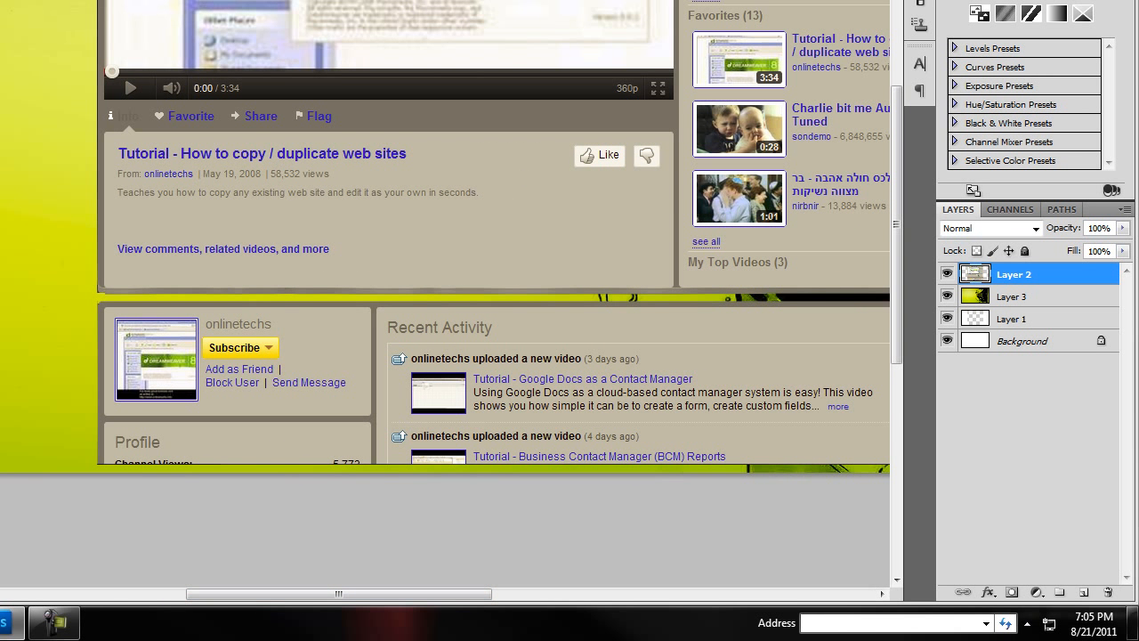
pyautogui.scroll(-3, 356, 267)
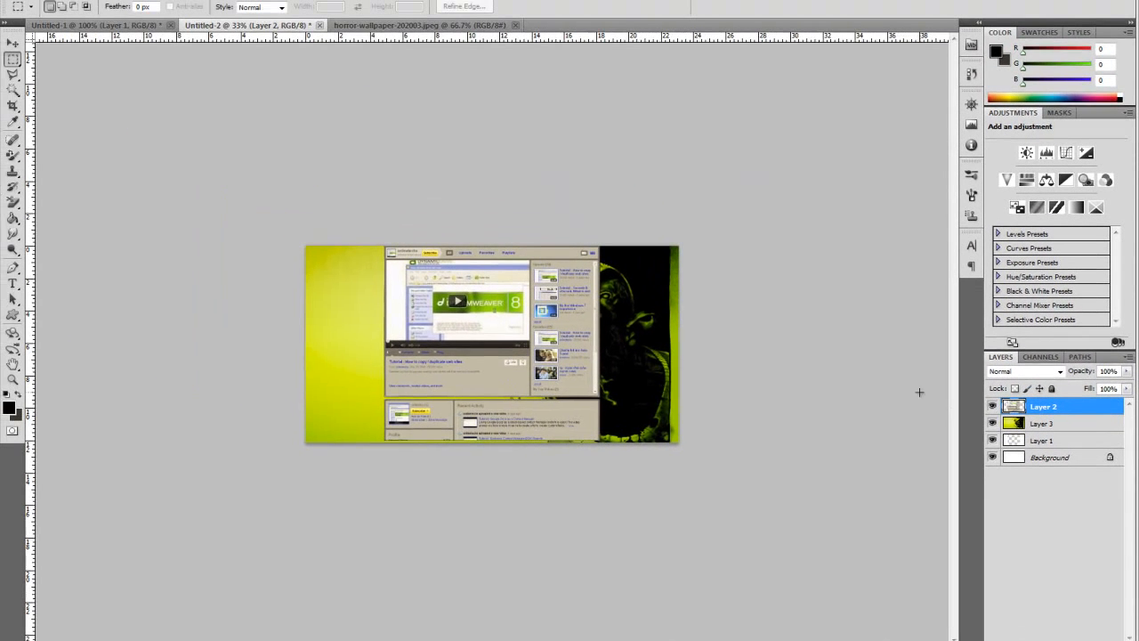
# Step: Hide Layer 2 and save the wallpaper as the JPEG Untitled-2.jpg on the Desktop with the default JPEG options
pyautogui.click(994, 408)
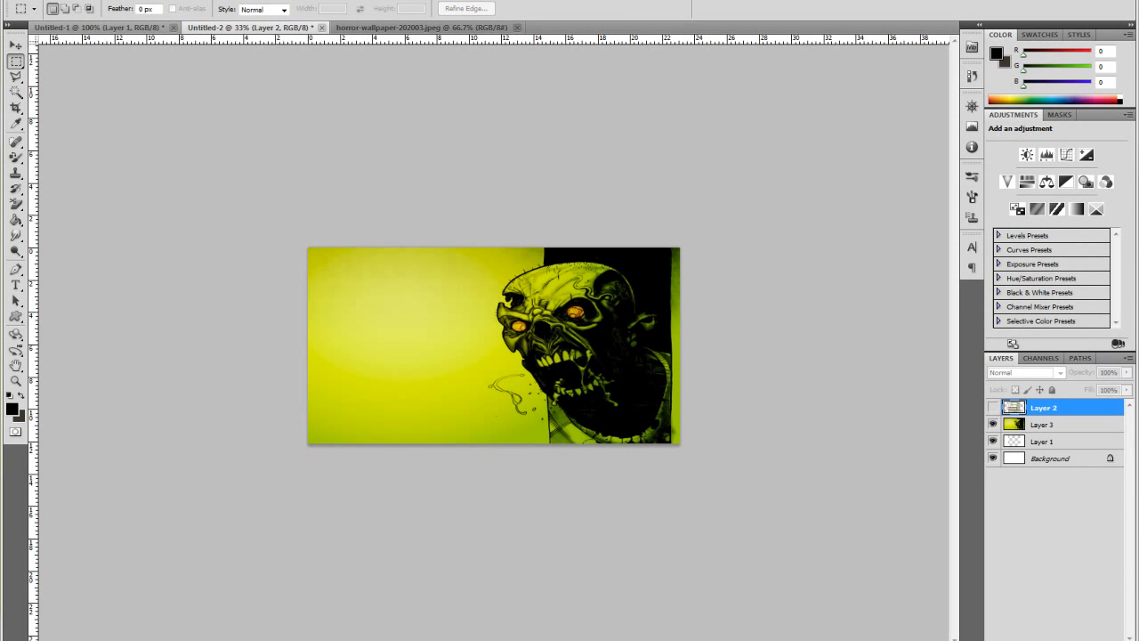
pyautogui.click(45, 0)
pyautogui.click(82, 194)
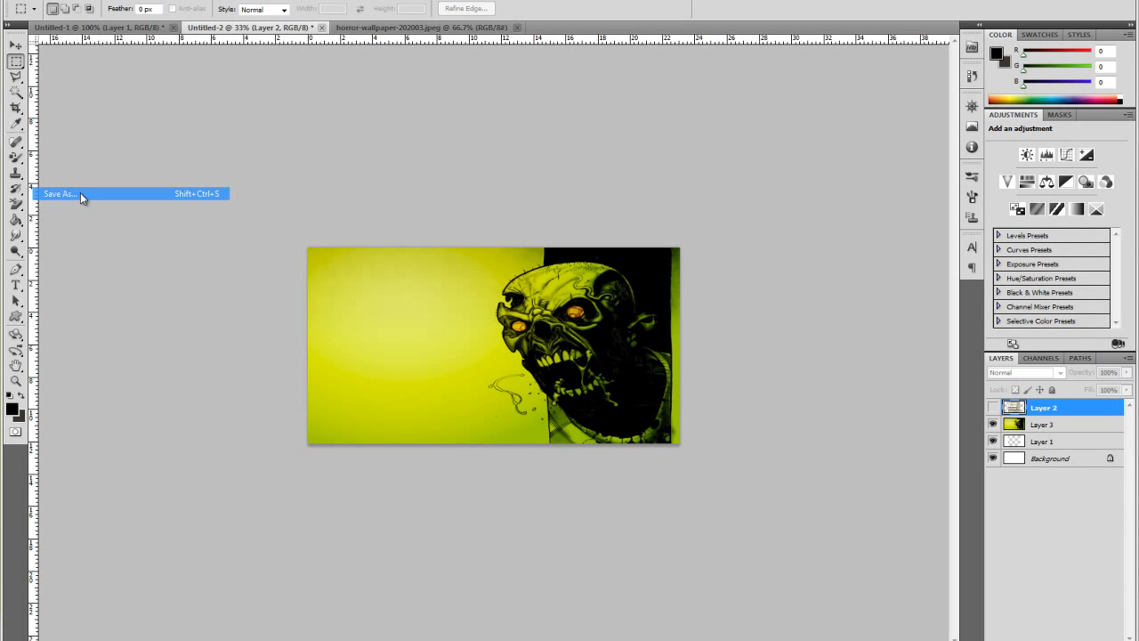
pyautogui.click(484, 400)
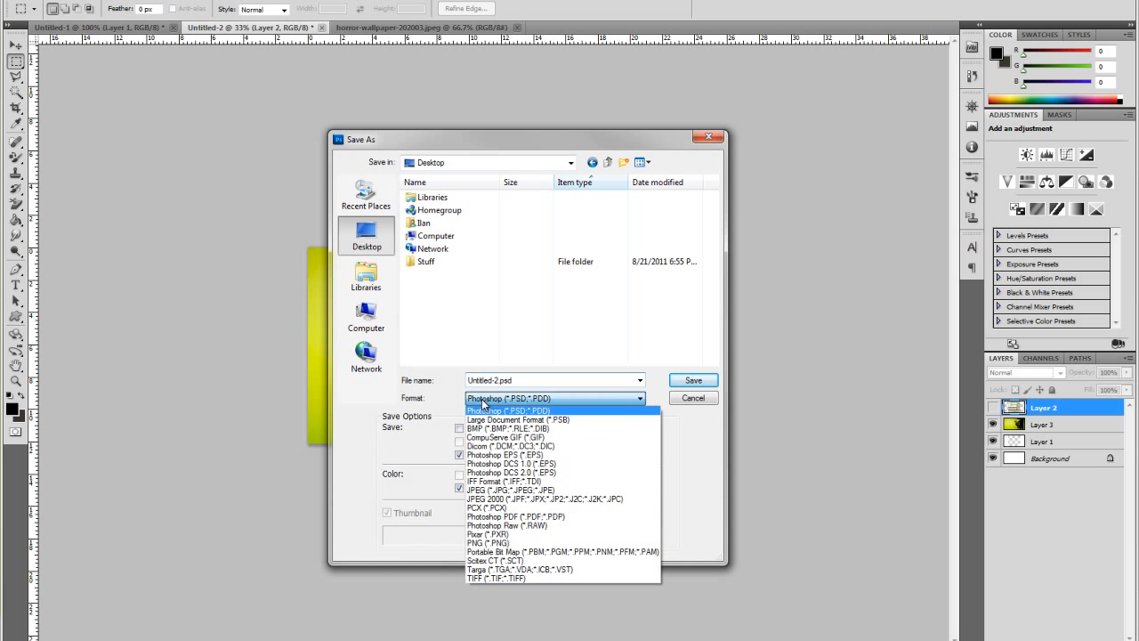
pyautogui.click(525, 477)
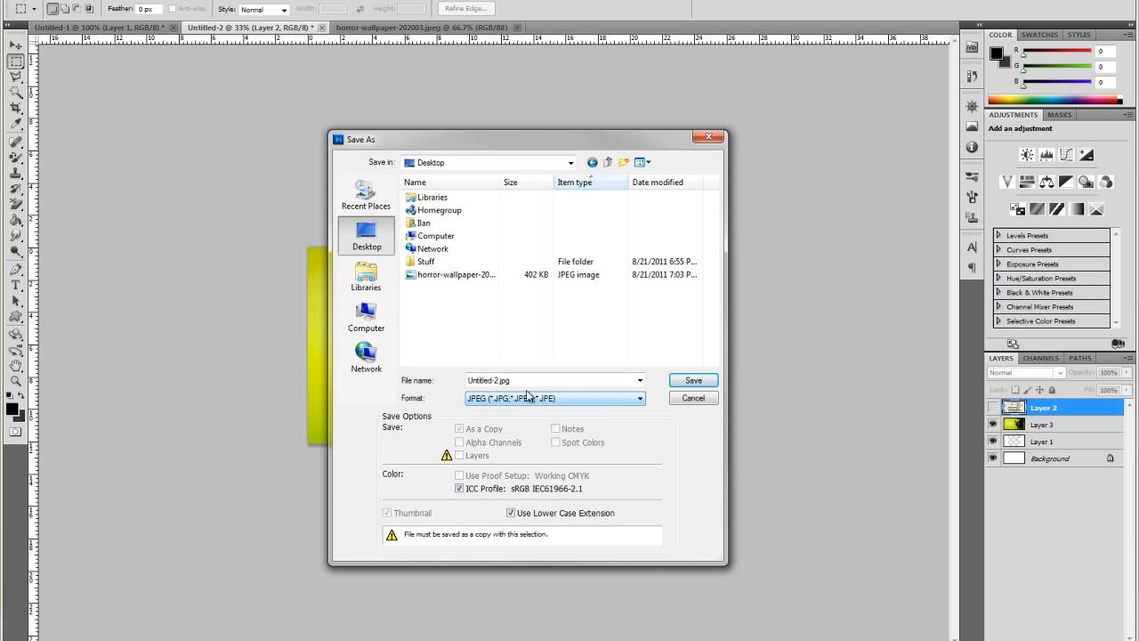
pyautogui.click(693, 380)
pyautogui.click(671, 167)
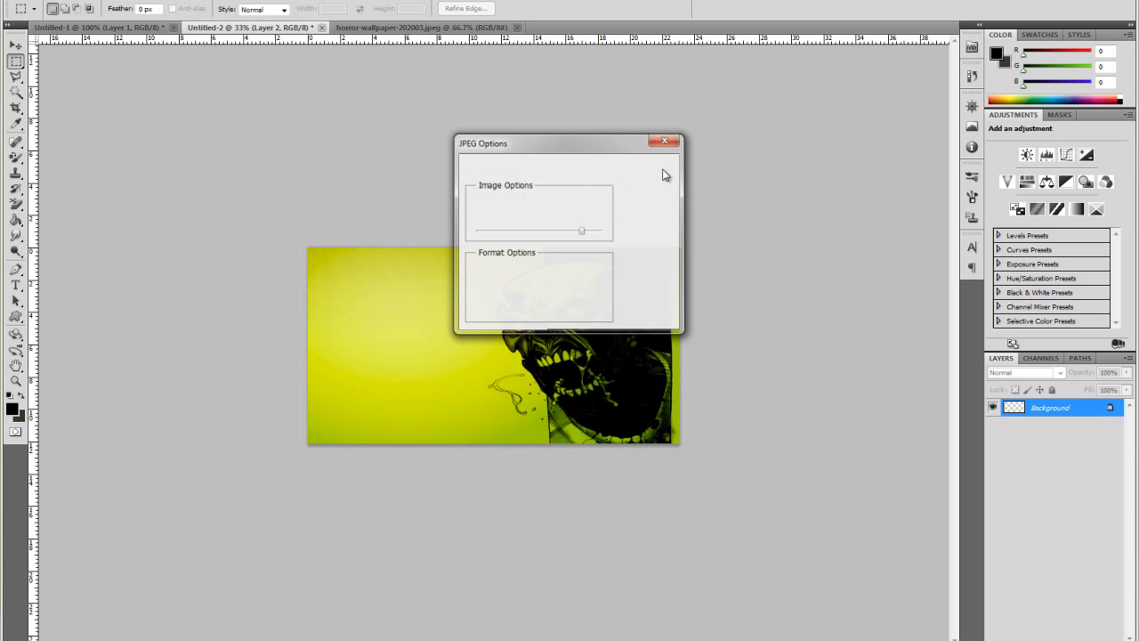
# Step: Switch to Chrome, open the account's own YouTube channel, and show the advanced theme and color options for the Clean 2 theme
pyautogui.rightClick(144, 639)
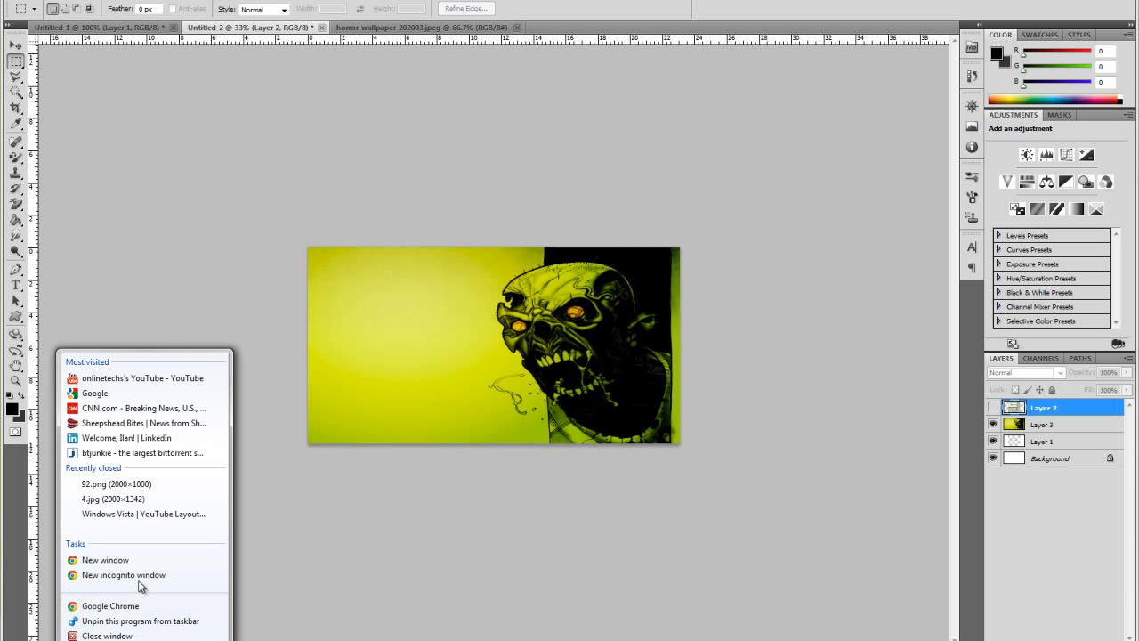
pyautogui.click(134, 378)
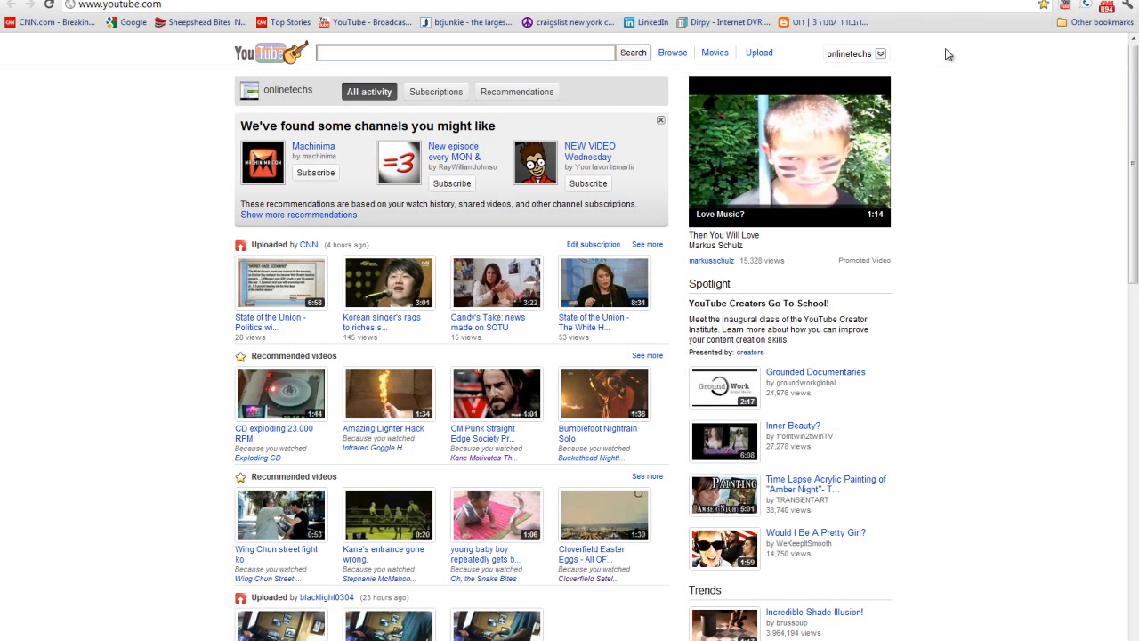
pyautogui.click(879, 54)
pyautogui.click(811, 98)
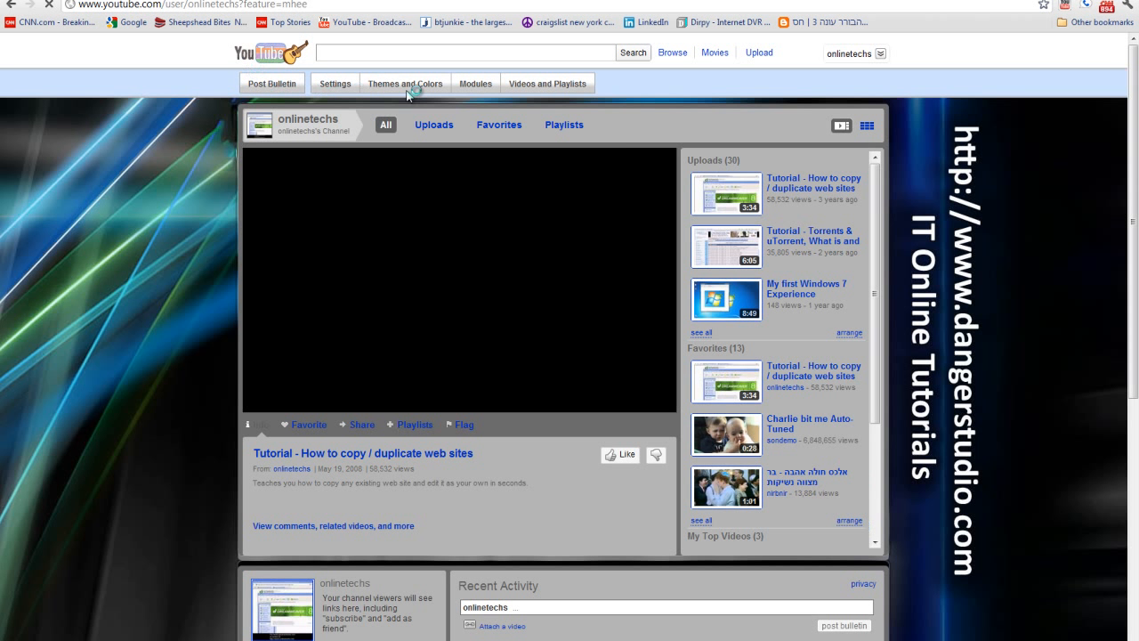
pyautogui.click(402, 89)
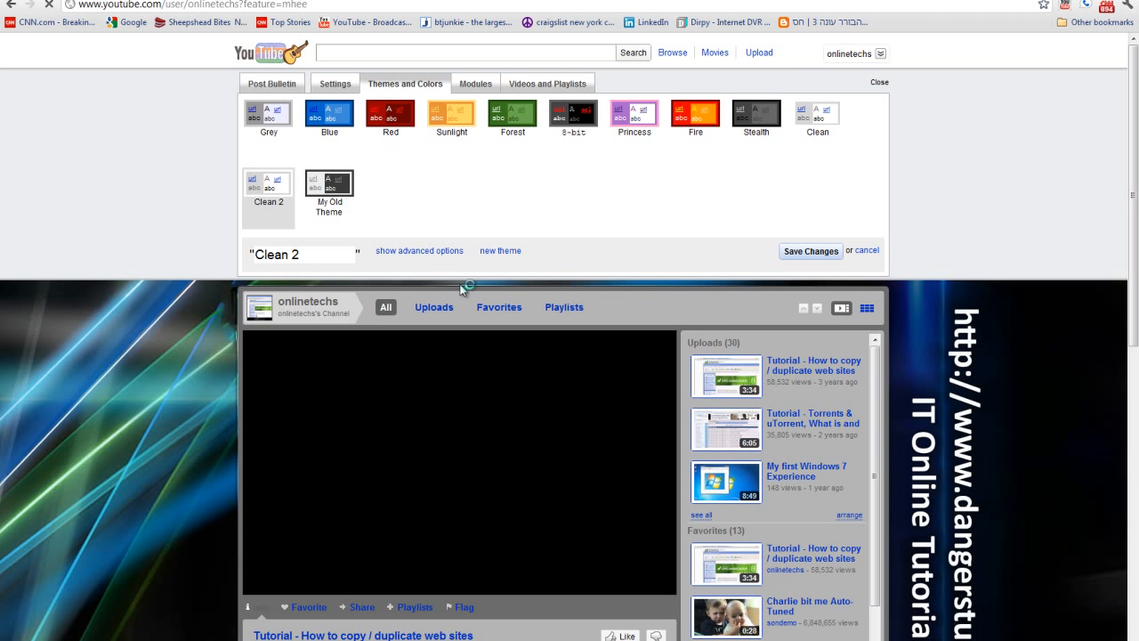
pyautogui.click(417, 251)
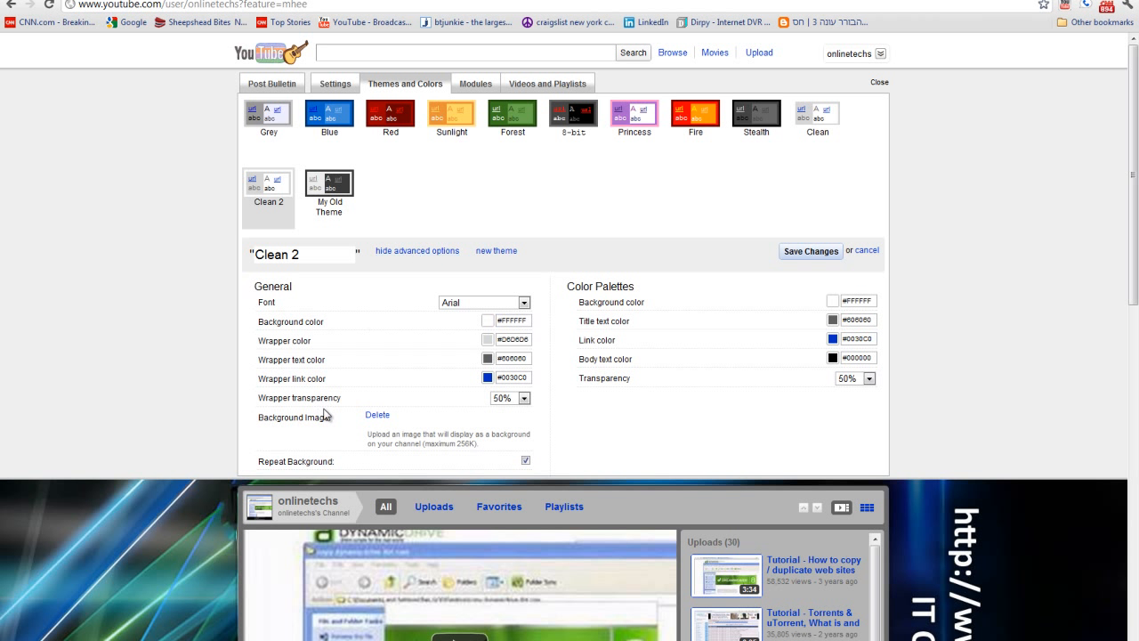
# Step: Delete the channel's existing background image and upload Untitled-2 from the Desktop in its place
pyautogui.click(385, 416)
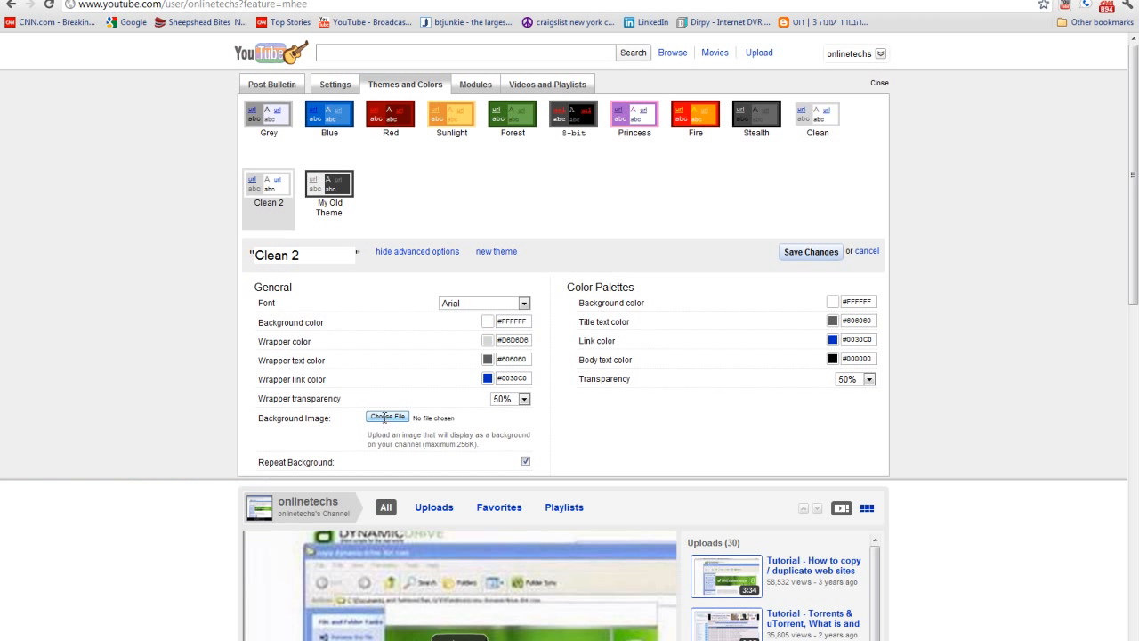
pyautogui.click(376, 417)
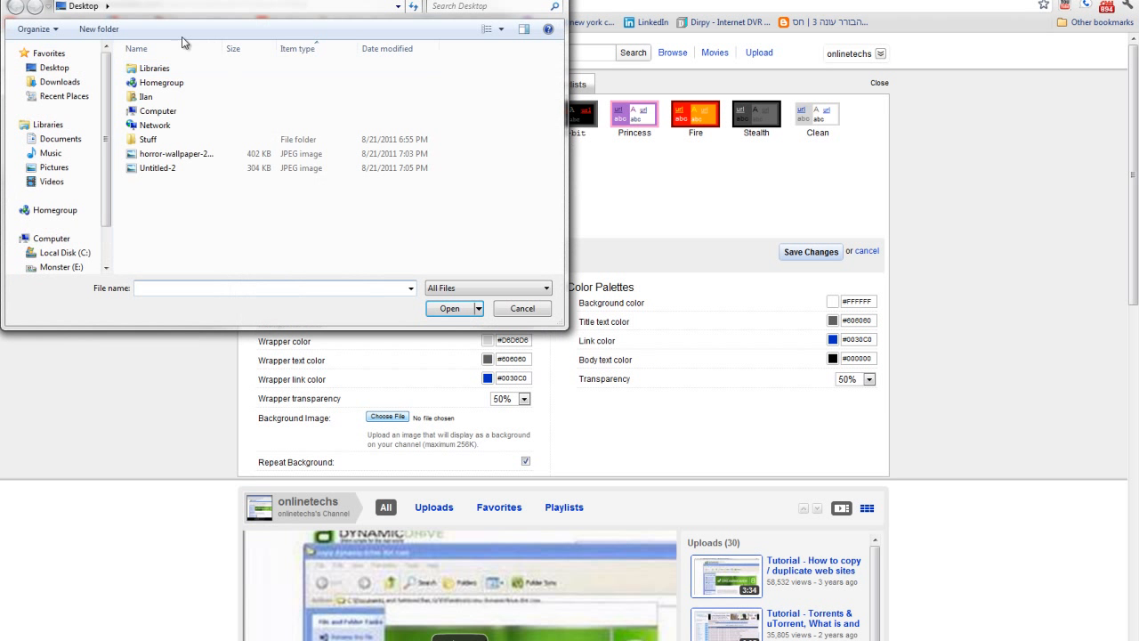
pyautogui.doubleClick(160, 168)
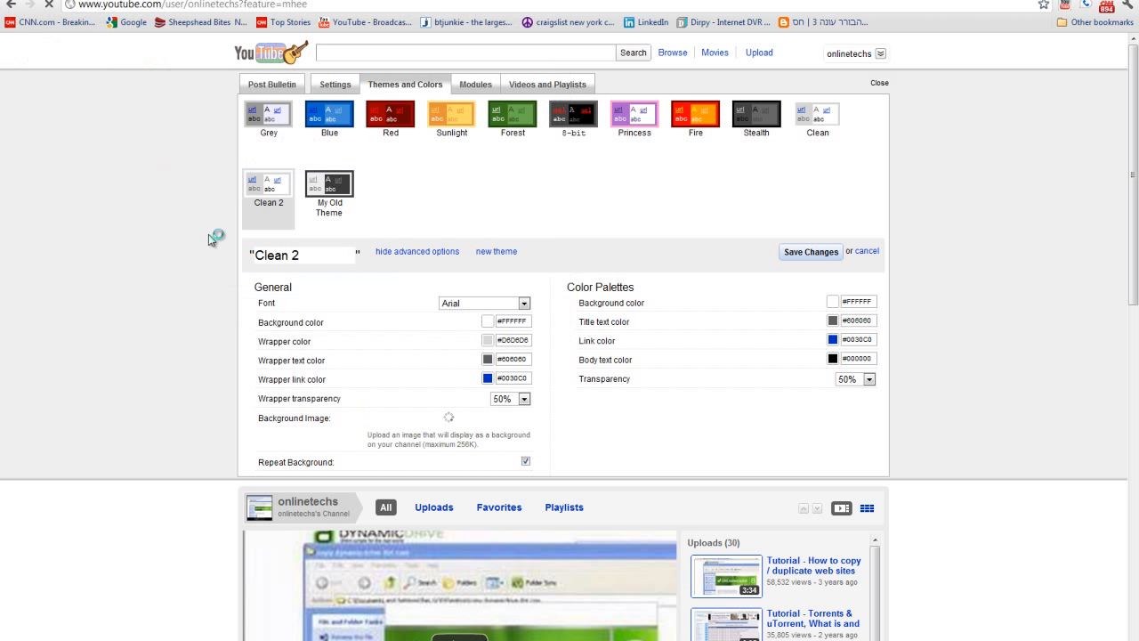
# Step: Examine how the uploaded background fits and repeats down the length of the channel page
pyautogui.scroll(-6, 534, 338)
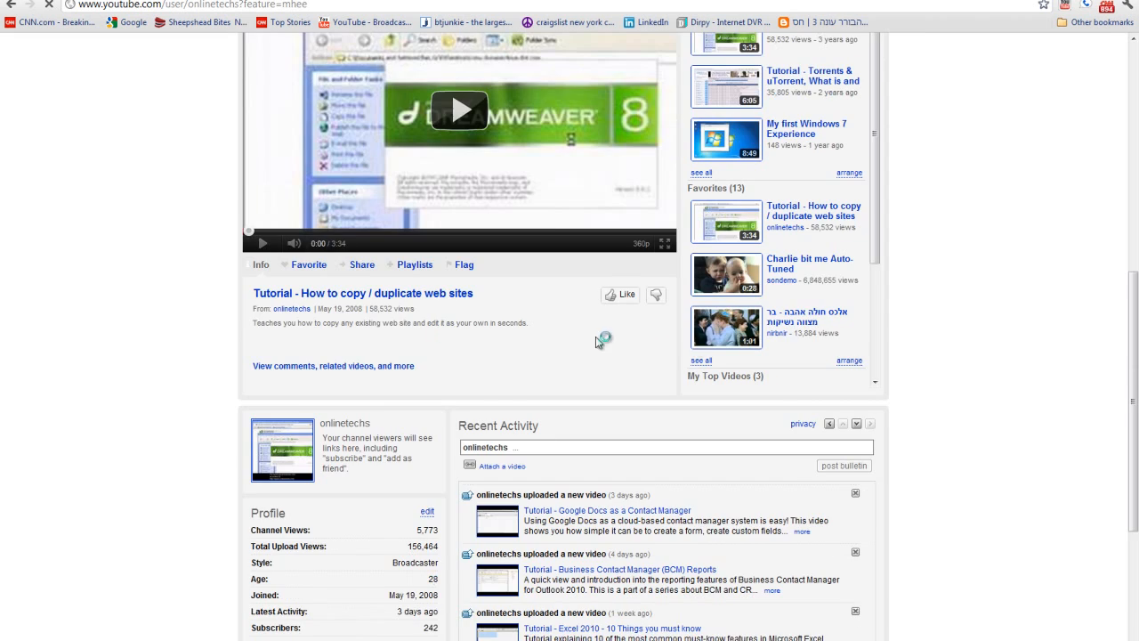
pyautogui.scroll(-3, 162, 364)
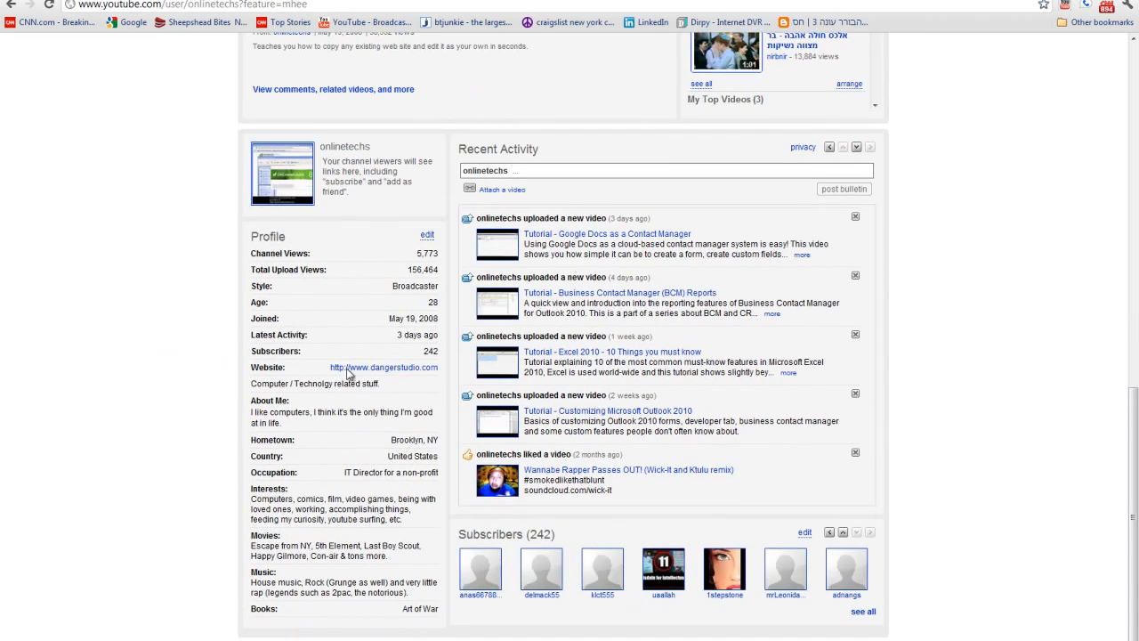
pyautogui.scroll(2, 173, 364)
pyautogui.scroll(4, 176, 354)
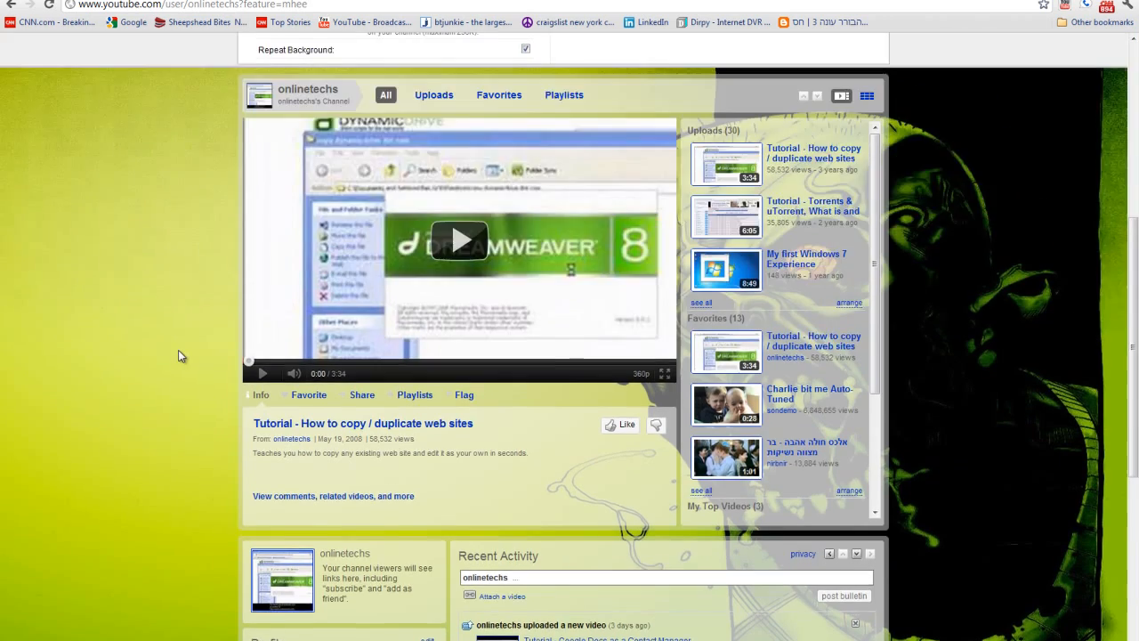
pyautogui.scroll(-5, 183, 345)
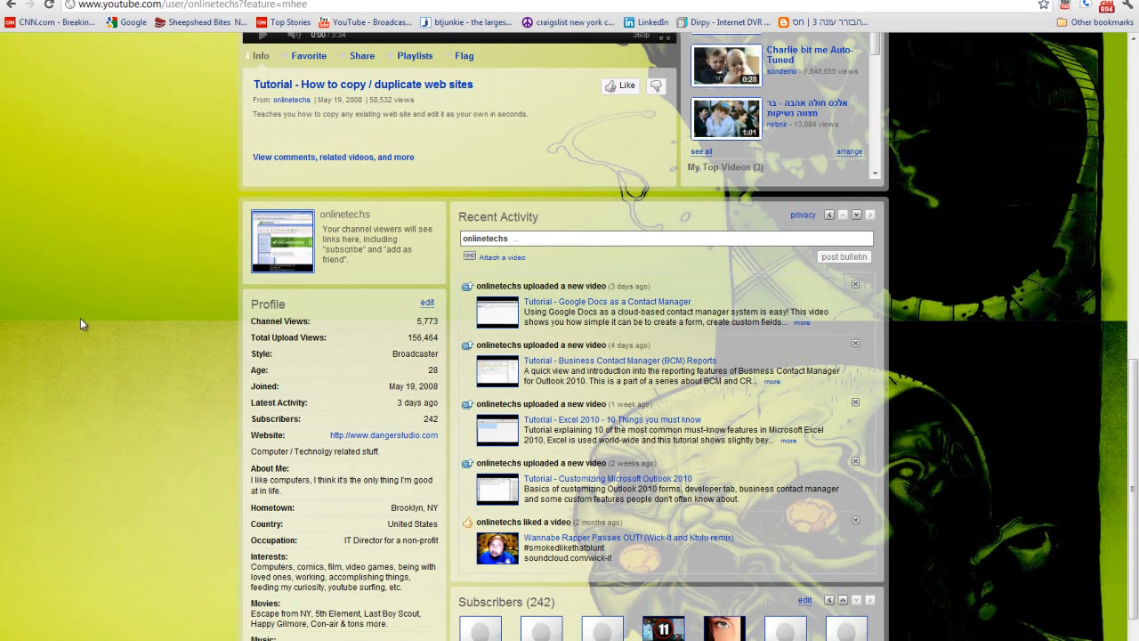
pyautogui.scroll(5, 927, 351)
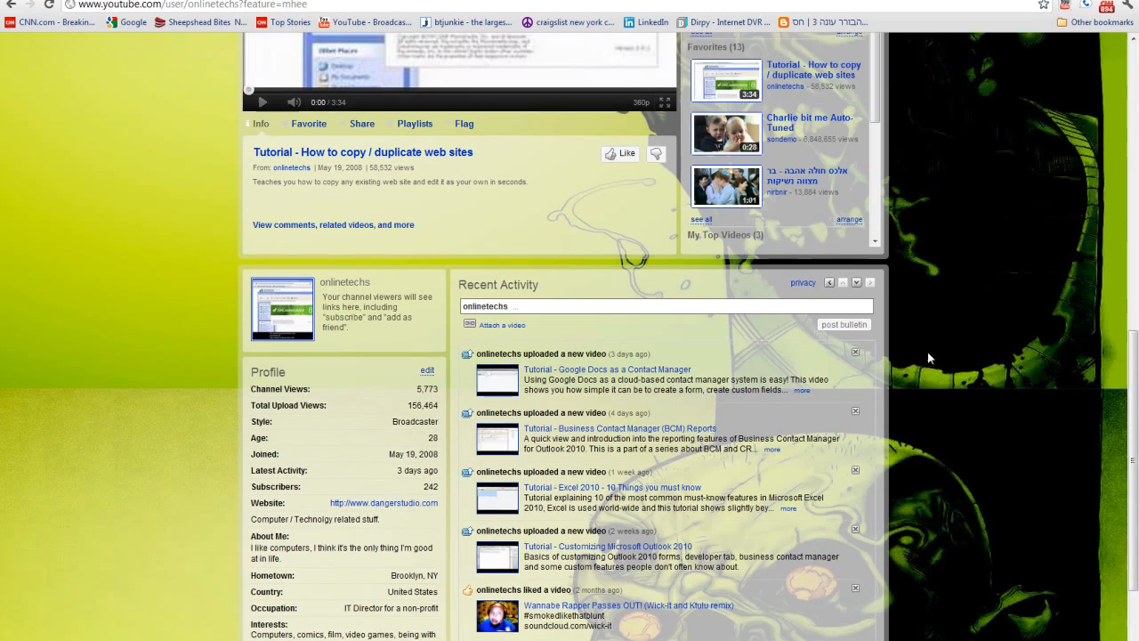
# Step: Turn off Repeat Background for the theme and check where the wallpaper ends down the channel page
pyautogui.scroll(2, 373, 171)
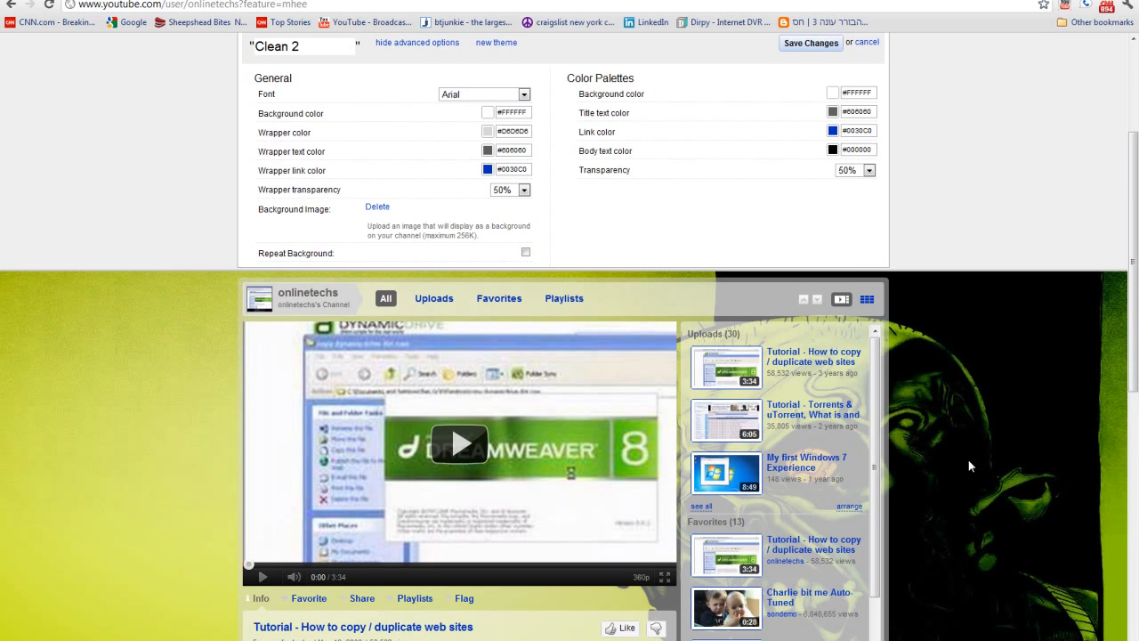
pyautogui.scroll(-3, 968, 462)
pyautogui.scroll(-1, 943, 461)
pyautogui.scroll(1, 710, 365)
pyautogui.scroll(2, 710, 365)
pyautogui.scroll(-4, 1011, 369)
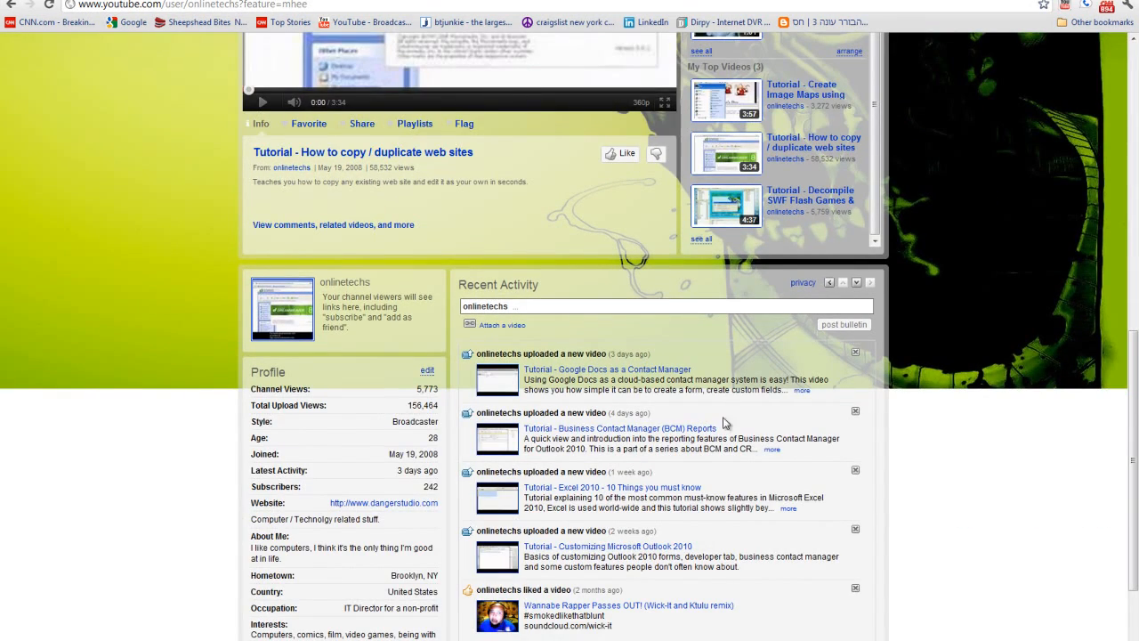
pyautogui.scroll(-2, 523, 426)
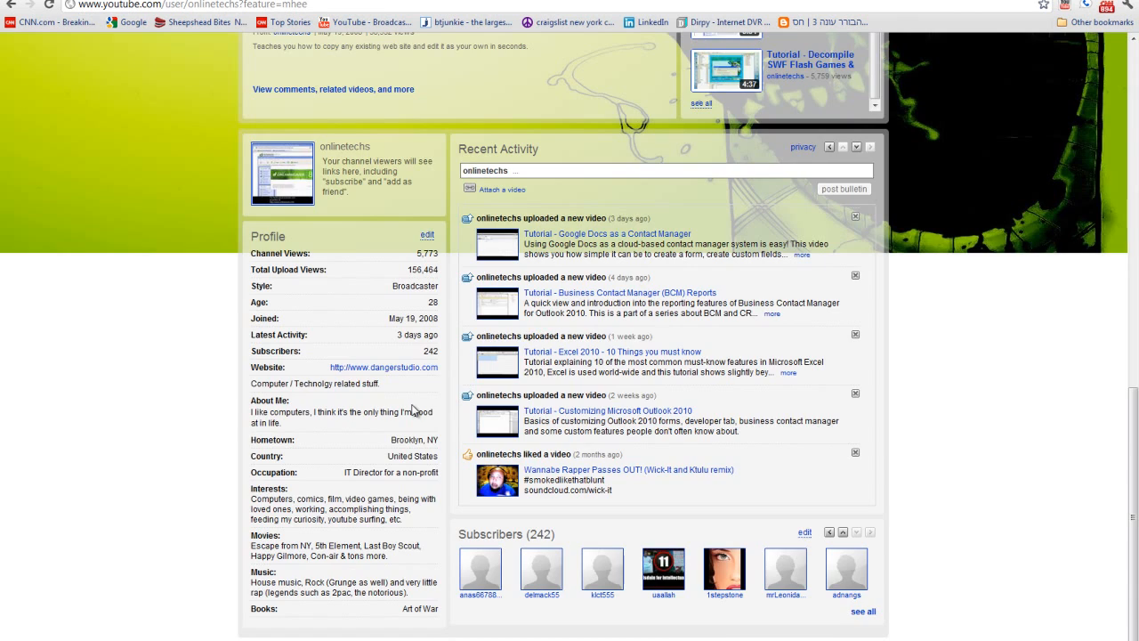
pyautogui.scroll(5, 411, 408)
pyautogui.scroll(-4, 412, 408)
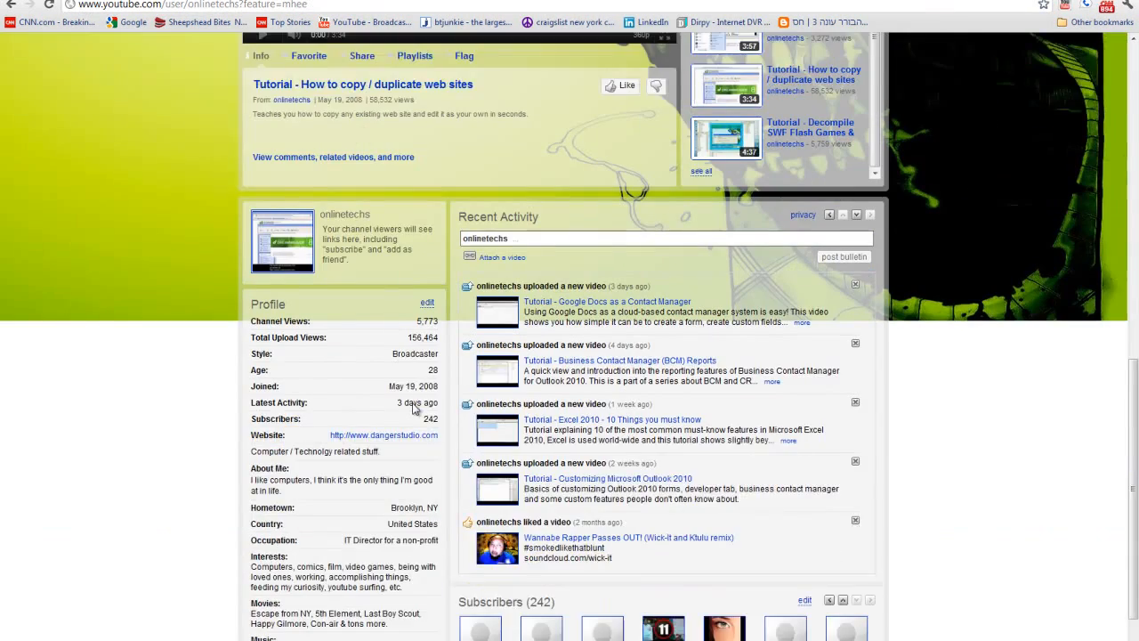
pyautogui.scroll(-1, 413, 408)
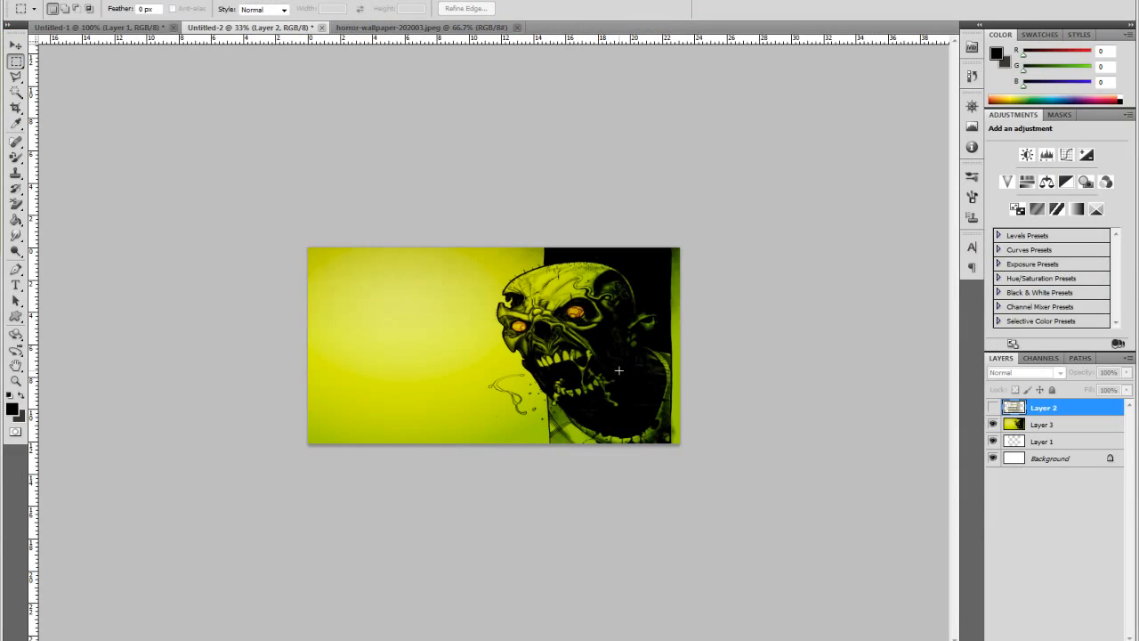
# Step: Back in Photoshop, copy the entire wallpaper on Layer 3 and create a new 1663 × 2500 pixel document with a white background
pyautogui.hotkey('ctrl', 'a')
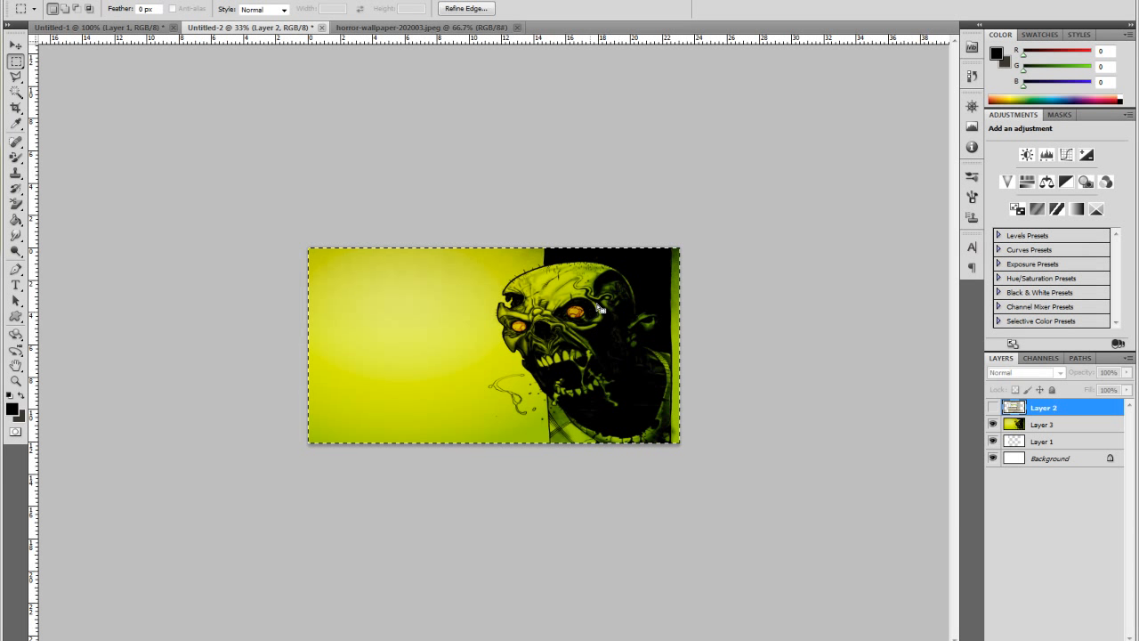
pyautogui.click(1068, 426)
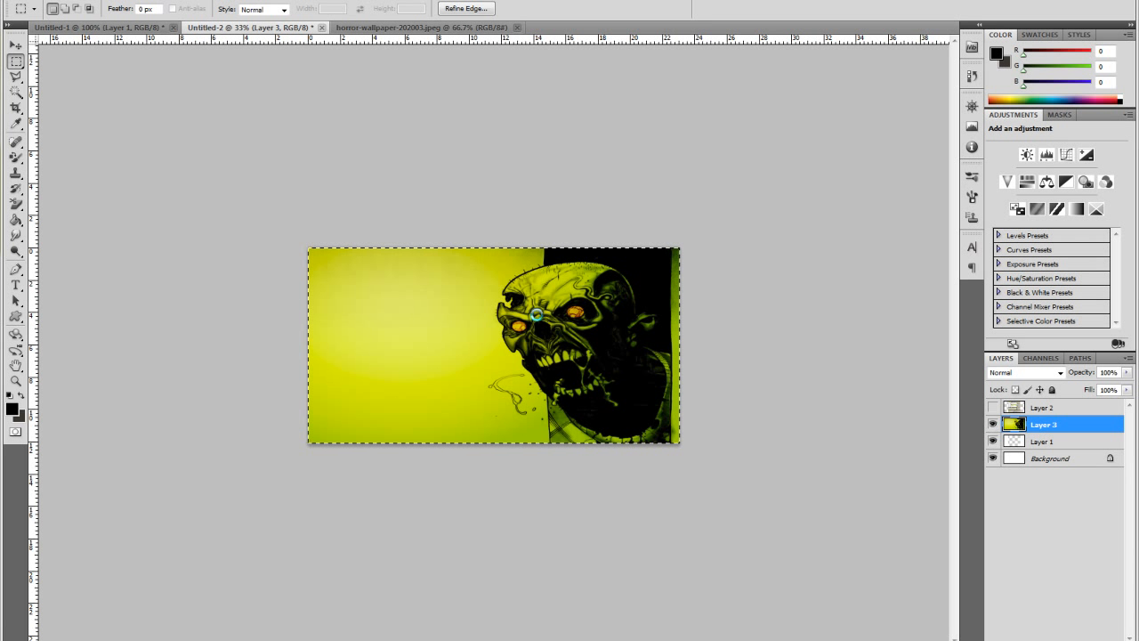
pyautogui.hotkey('ctrl', 'n')
pyautogui.moveTo(522, 237); pyautogui.dragTo(434, 236)
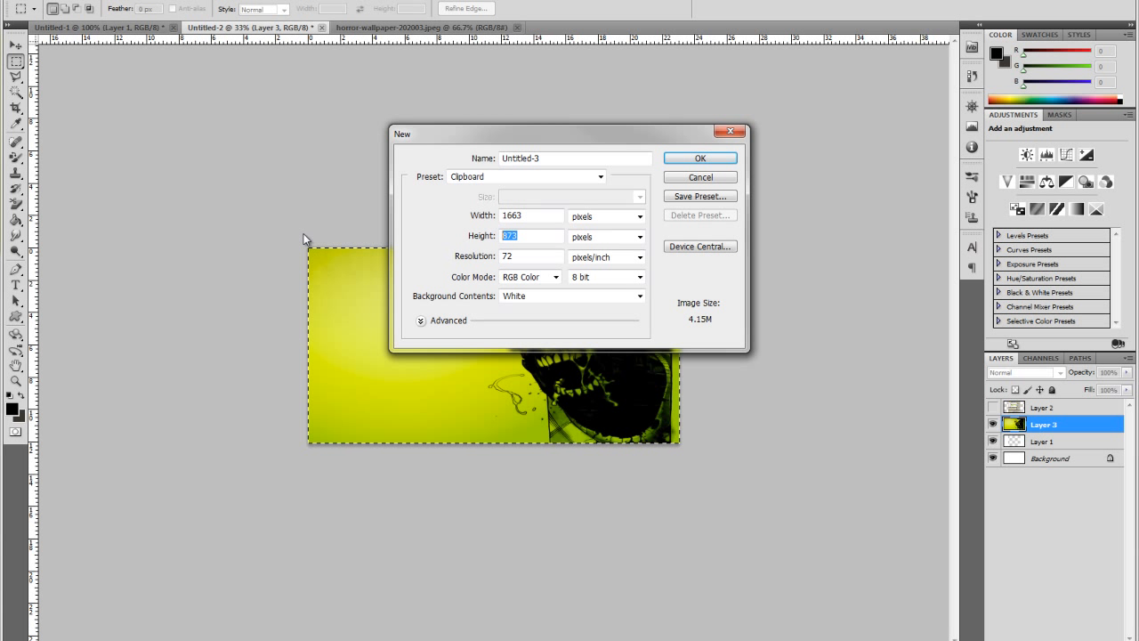
pyautogui.write('2500')
pyautogui.press('Return')
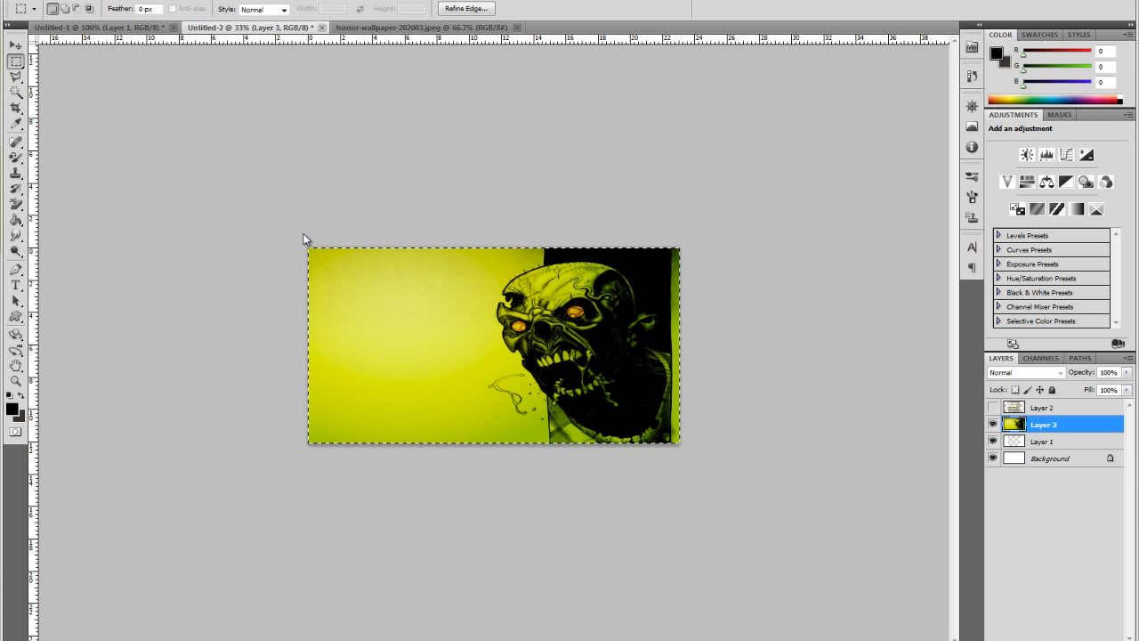
# Step: Paste the wallpaper into the new document and move it flush with the canvas's upper edge
pyautogui.hotkey('ctrl', 'v')
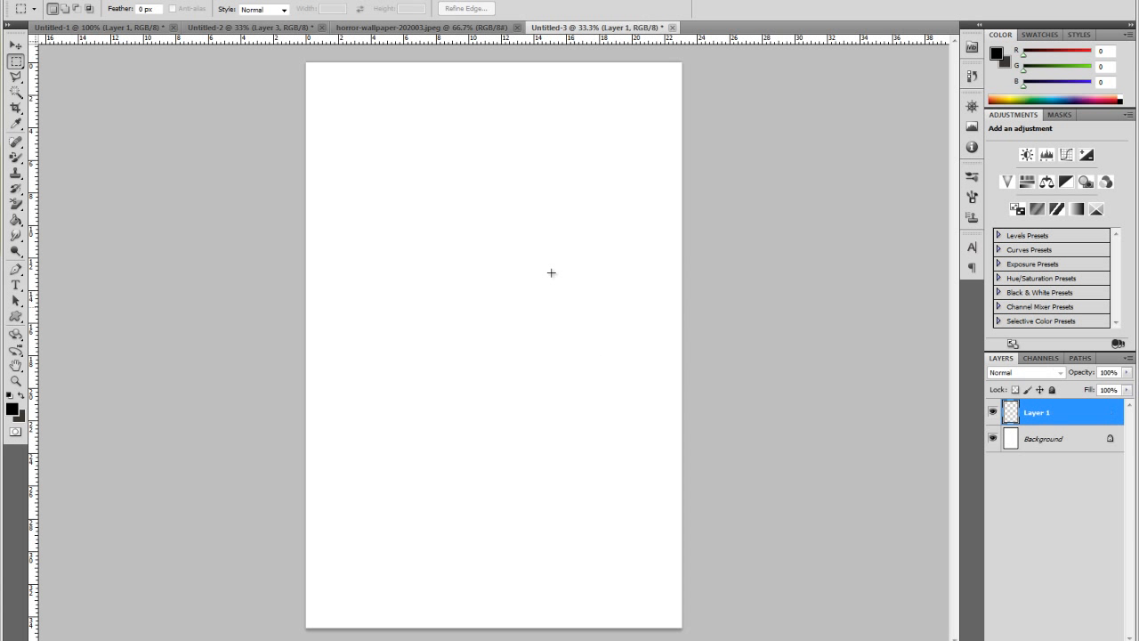
pyautogui.click(13, 47)
pyautogui.moveTo(484, 306); pyautogui.dragTo(487, 130)
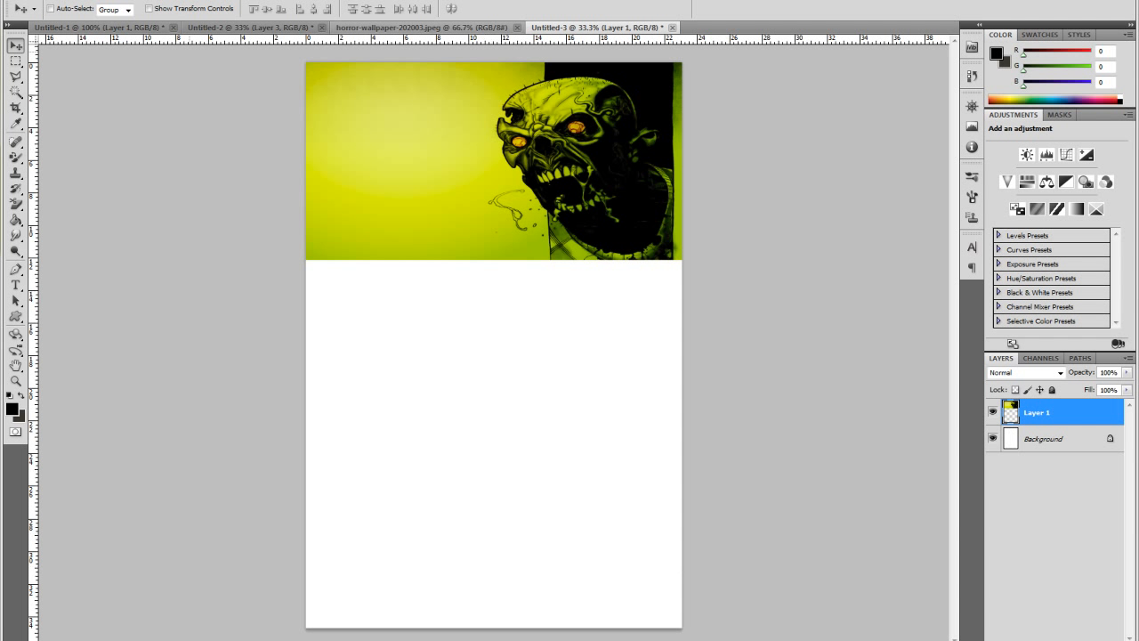
# Step: Copy a thin strip of the black area above the zombie's head to a new layer and move it to the wallpaper's lower edge
pyautogui.click(16, 60)
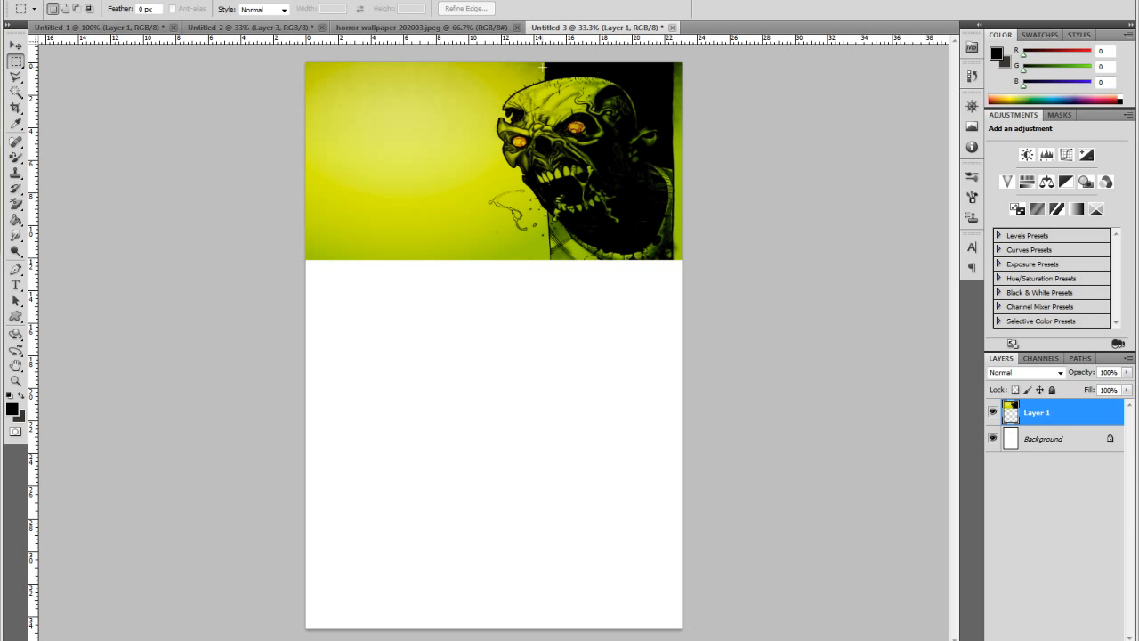
pyautogui.moveTo(668, 64); pyautogui.dragTo(675, 63)
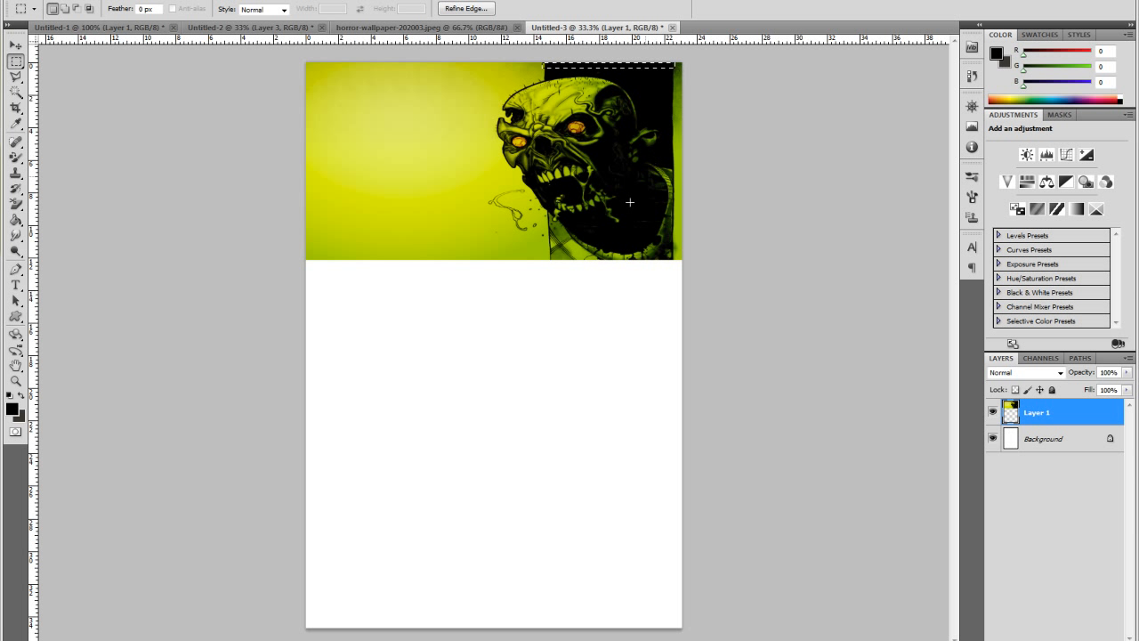
pyautogui.hotkey('ctrl', 'j')
pyautogui.click(14, 45)
pyautogui.moveTo(603, 207); pyautogui.dragTo(602, 403)
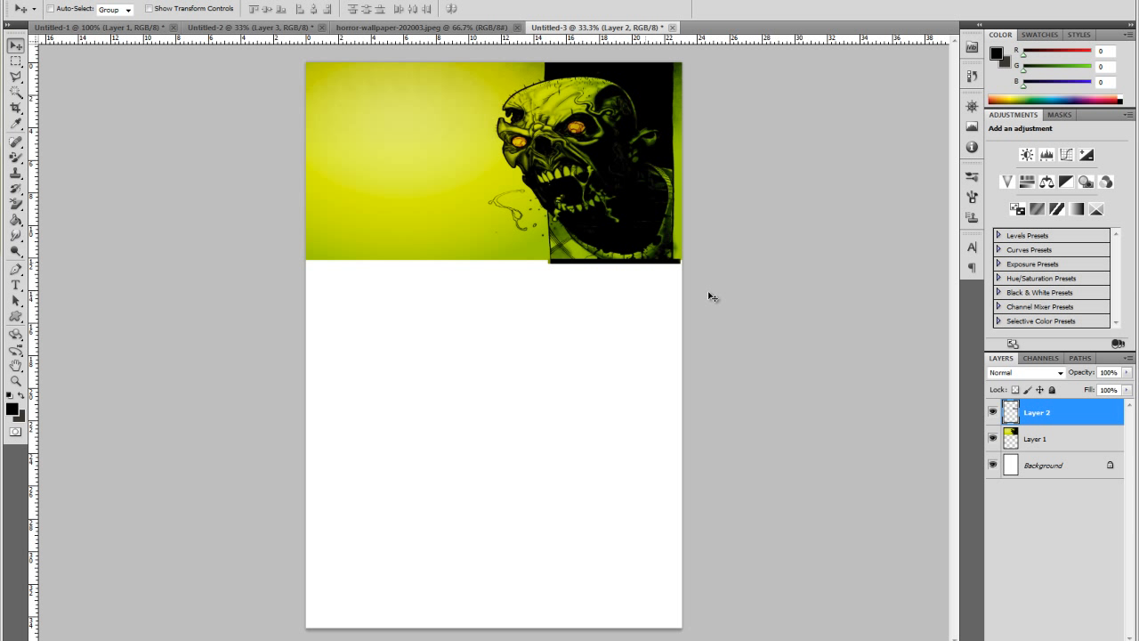
# Step: Select a thin strip along the green part's lower edge on Layer 1 and stretch it to fill the canvas below, 166.18% wide and 2910.34% high
pyautogui.click(16, 62)
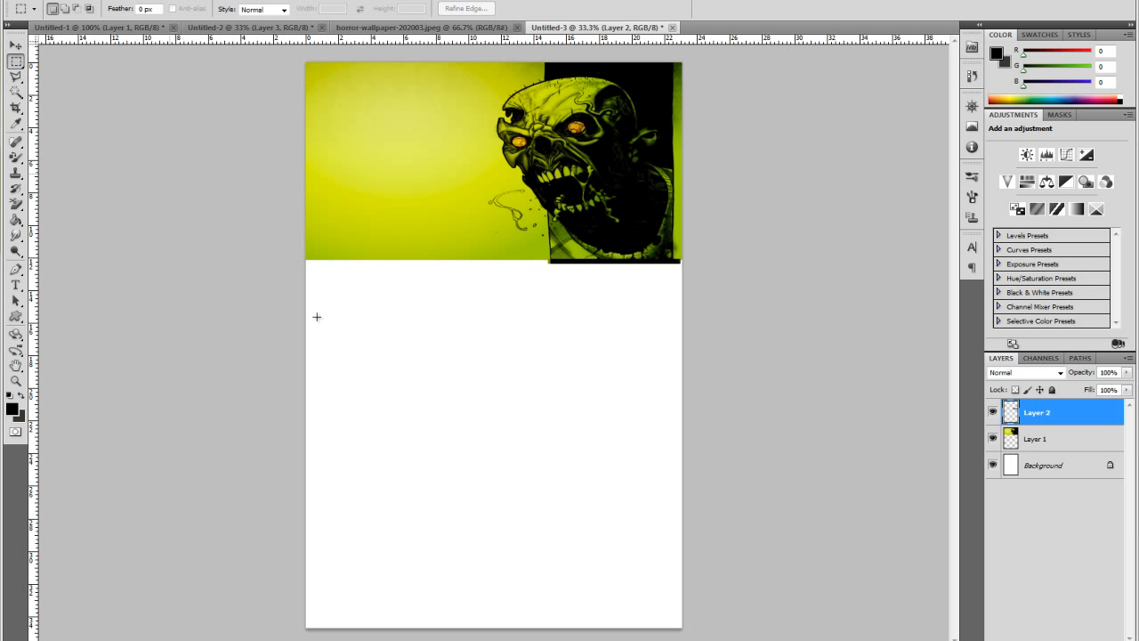
pyautogui.moveTo(500, 276); pyautogui.dragTo(540, 259)
pyautogui.click(1050, 438)
pyautogui.hotkey('ctrl', 't')
pyautogui.moveTo(428, 259); pyautogui.dragTo(428, 630)
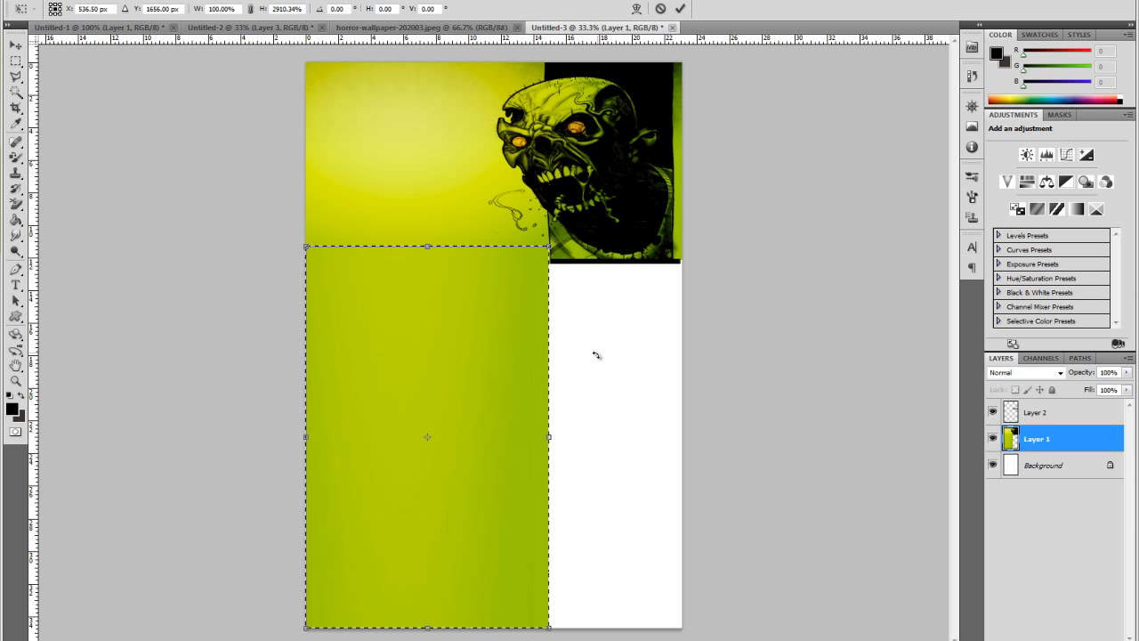
pyautogui.moveTo(555, 426); pyautogui.dragTo(710, 433)
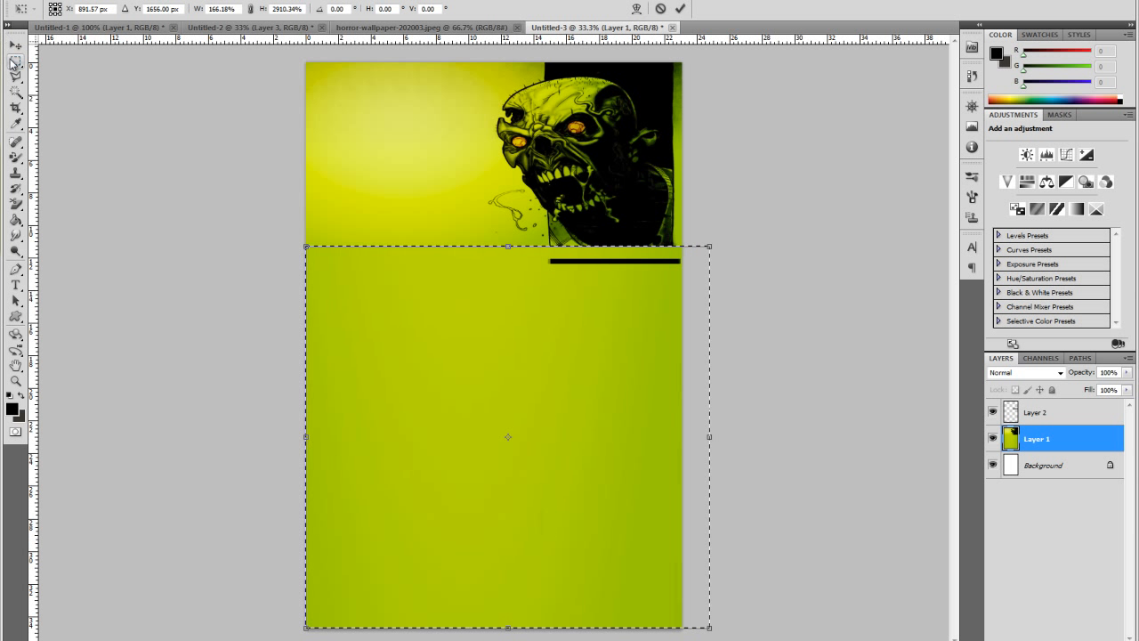
pyautogui.press('m')
pyautogui.click(524, 235)
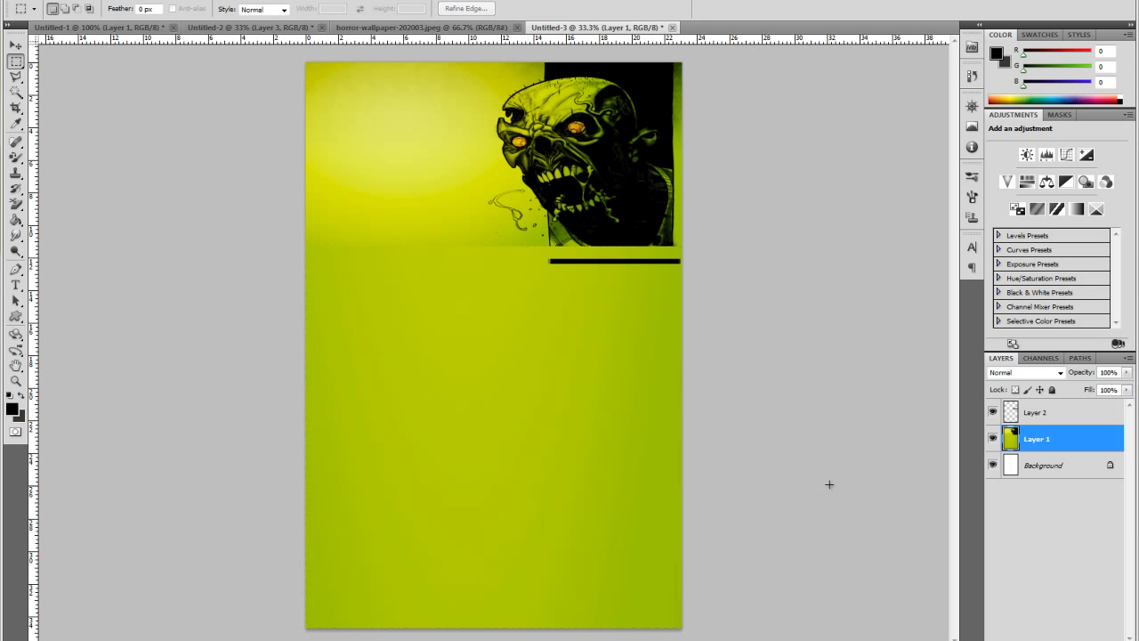
# Step: Move the black strip on Layer 2 up flush against the zombie picture's lower edge and trim its overhanging right end
pyautogui.hotkey('alt', ']')
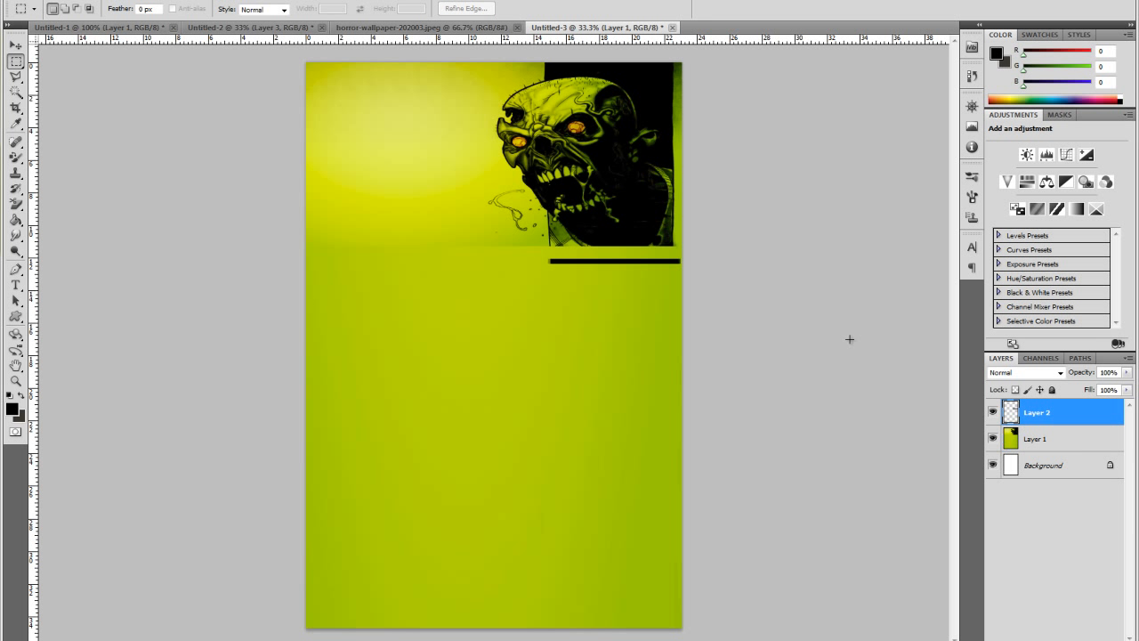
pyautogui.click(15, 44)
pyautogui.press('Up')
pyautogui.press('Up')
pyautogui.press('Up')
pyautogui.press('Up')
pyautogui.press('Up')
pyautogui.press('Up')
pyautogui.press('Up')
pyautogui.press('Up')
pyautogui.press('Up')
pyautogui.press('Up')
pyautogui.press('Up')
pyautogui.press('Up')
pyautogui.press('Up')
pyautogui.press('Up')
pyautogui.press('Up')
pyautogui.press('Up')
pyautogui.press('Up')
pyautogui.press('Up')
pyautogui.press('Up')
pyautogui.press('Up')
pyautogui.press('Up')
pyautogui.press('Up')
pyautogui.press('Up')
pyautogui.press('Up')
pyautogui.press('Up')
pyautogui.press('Up')
pyautogui.press('Up')
pyautogui.press('Up')
pyautogui.press('Up')
pyautogui.press('Up')
pyautogui.press('Up')
pyautogui.press('Up')
pyautogui.press('Up')
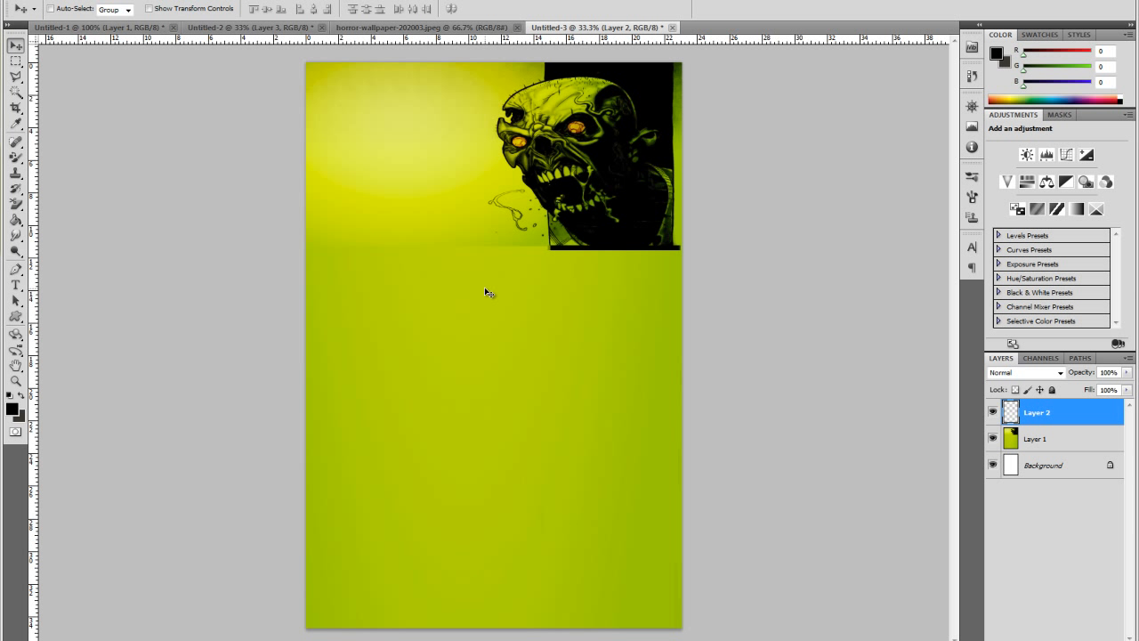
pyautogui.click(16, 61)
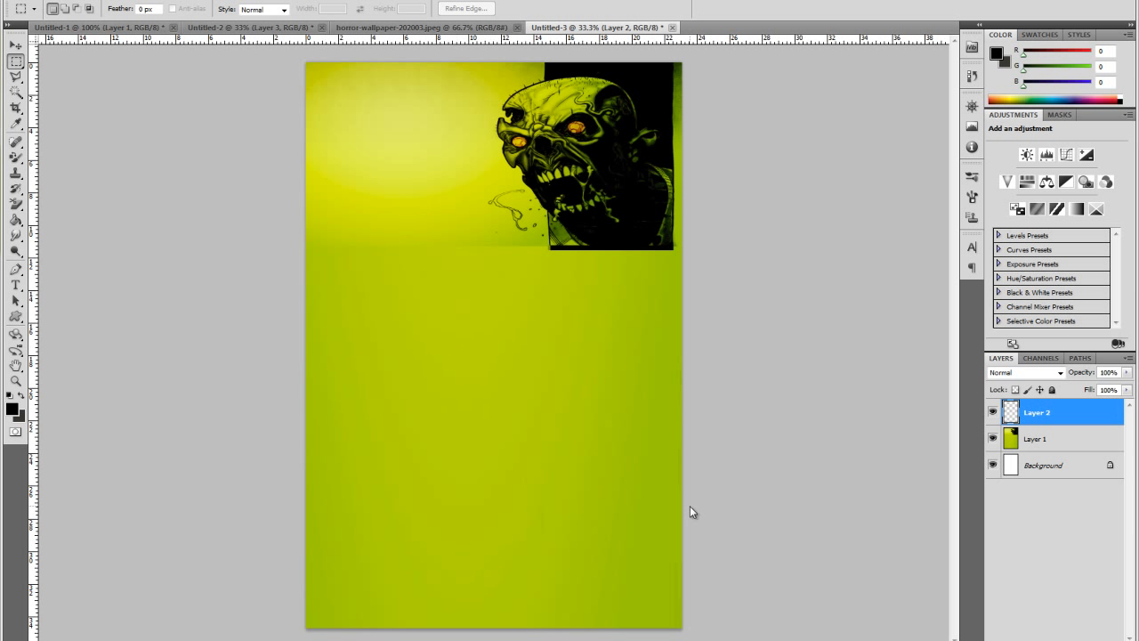
# Step: Save the document as a JPEG on the Desktop, replacing the existing Untitled-2 file
pyautogui.click(42, 1)
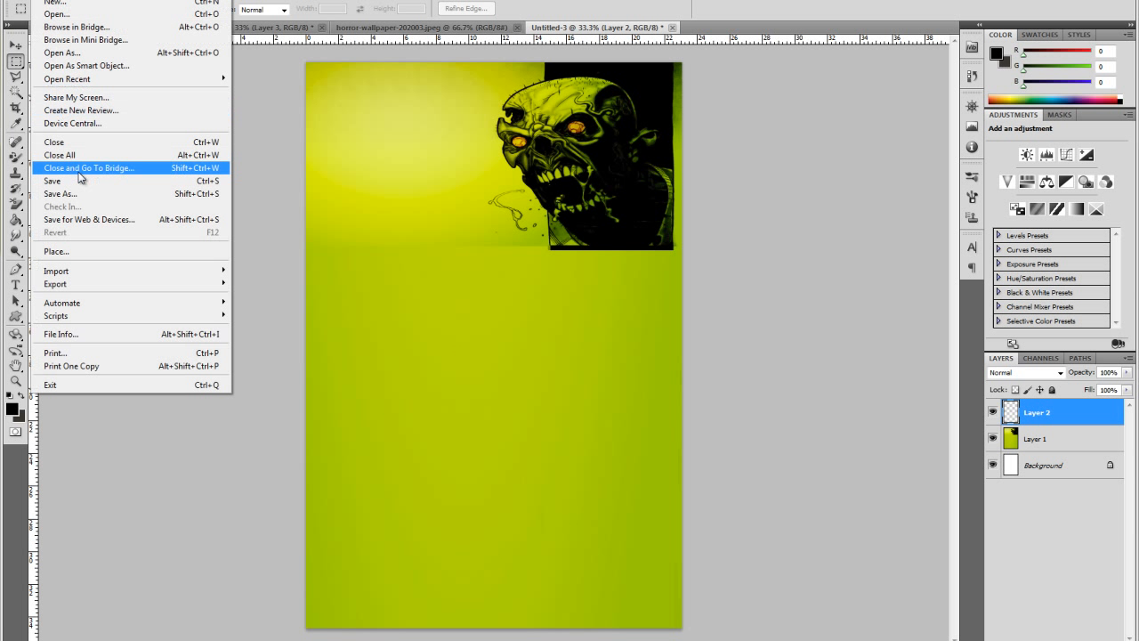
pyautogui.click(86, 193)
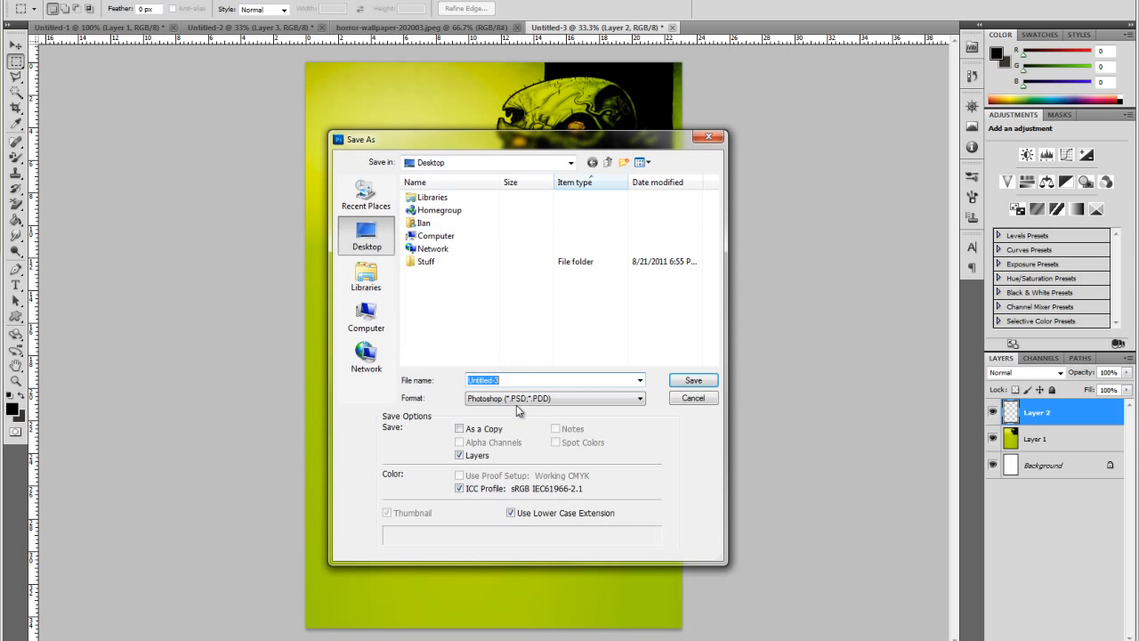
pyautogui.click(517, 405)
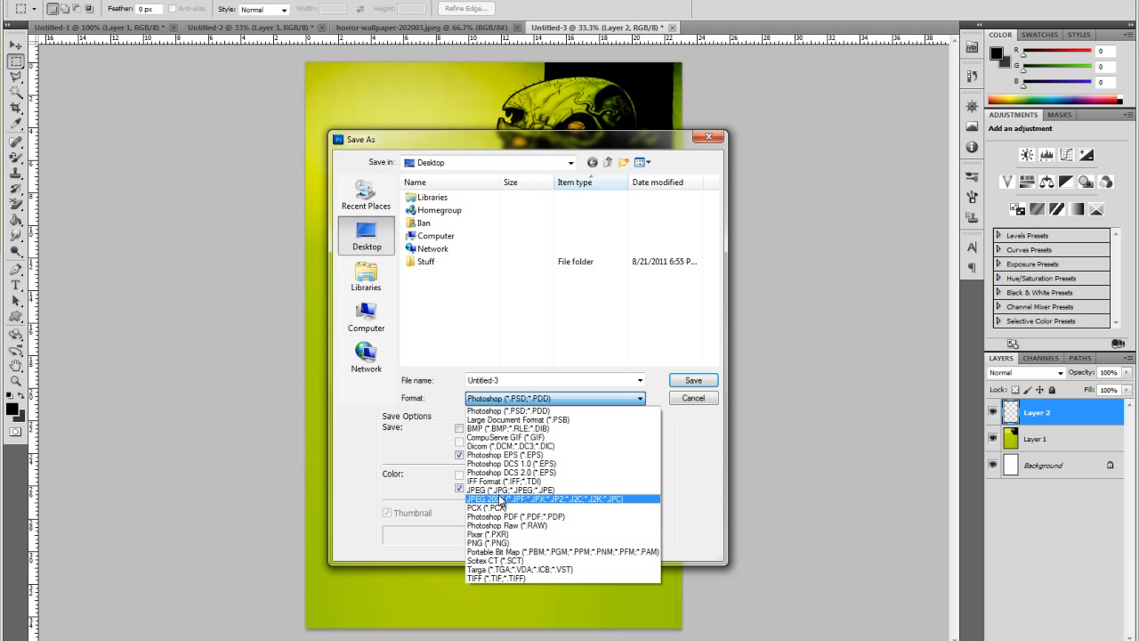
pyautogui.click(507, 490)
pyautogui.doubleClick(434, 286)
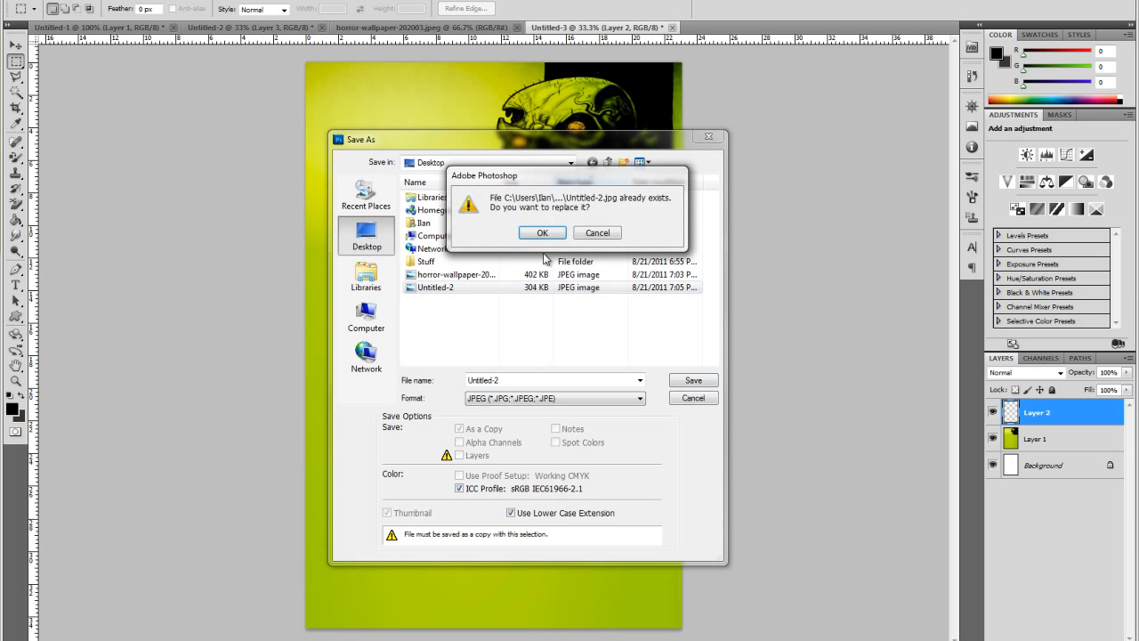
pyautogui.click(544, 234)
pyautogui.click(649, 166)
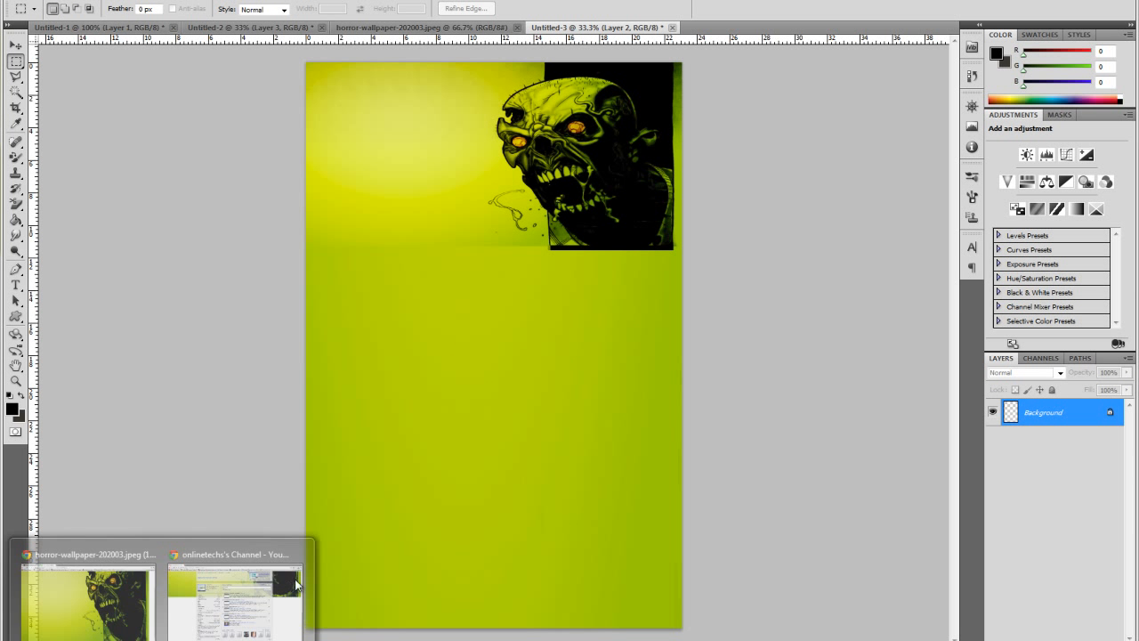
# Step: Switch to the YouTube channel page in Chrome and upload Untitled-2 from the Desktop as the theme's background image
pyautogui.click(223, 607)
pyautogui.scroll(6, 477, 200)
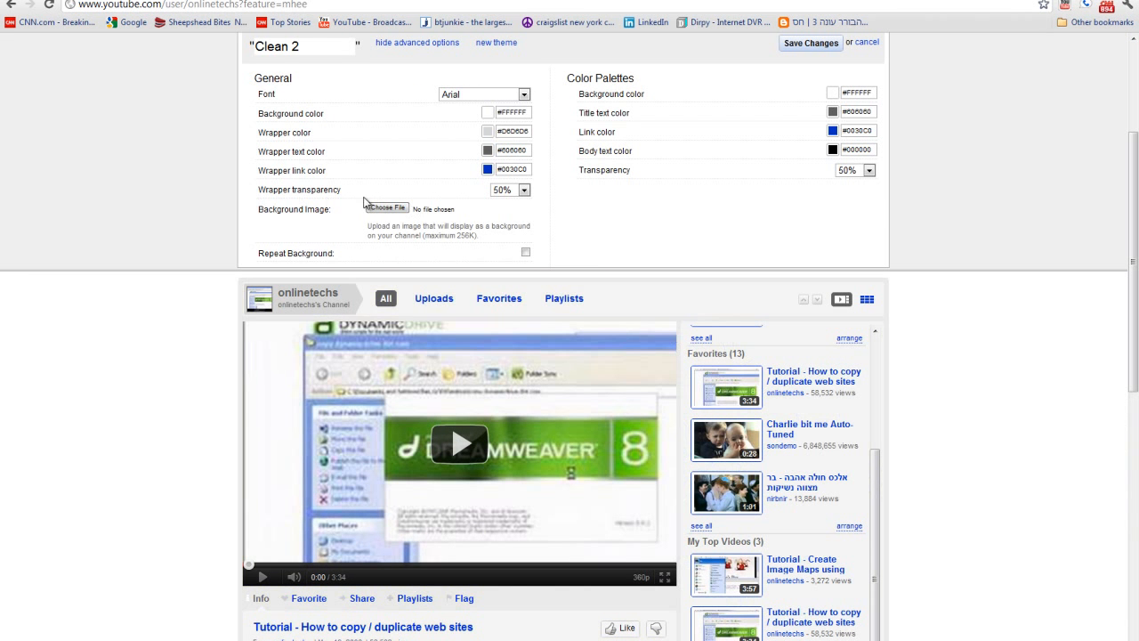
pyautogui.click(387, 207)
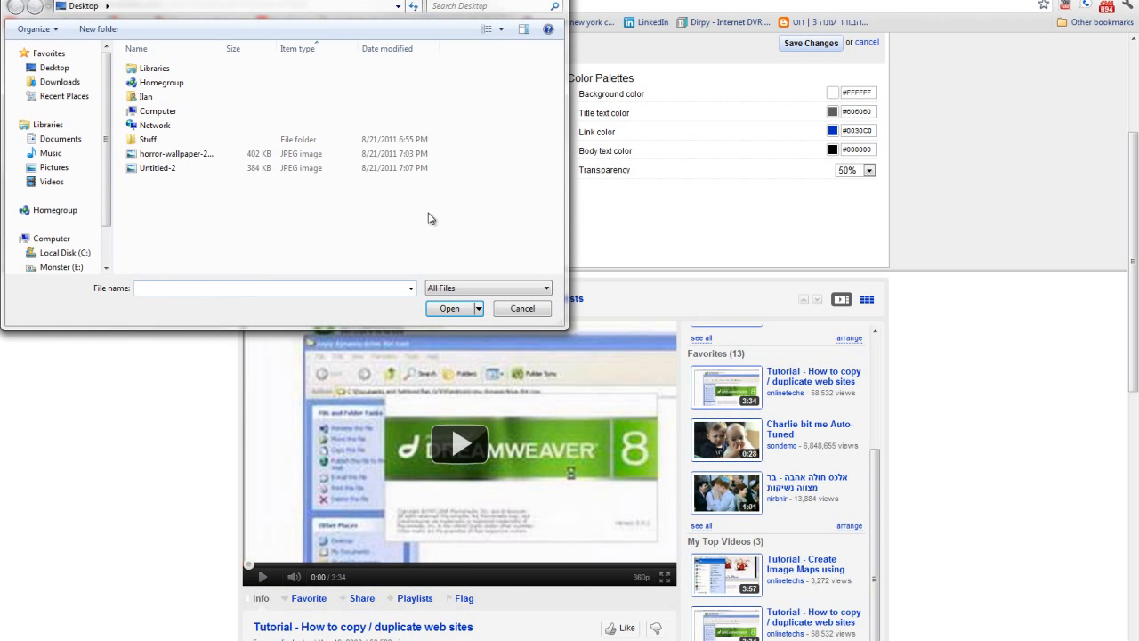
pyautogui.doubleClick(169, 167)
# Step: Check how the extended background and the zombie's lower edge look along the full length of the channel page
pyautogui.scroll(-2, 305, 398)
pyautogui.scroll(-3, 306, 398)
pyautogui.scroll(5, 305, 397)
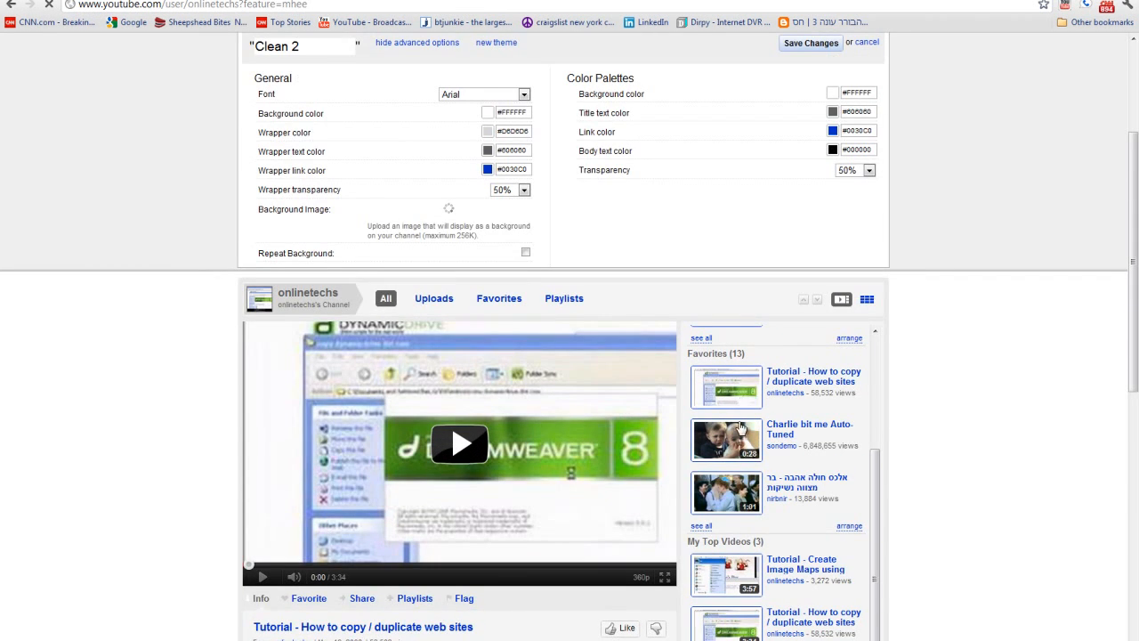
pyautogui.scroll(-7, 305, 400)
pyautogui.scroll(1, 329, 400)
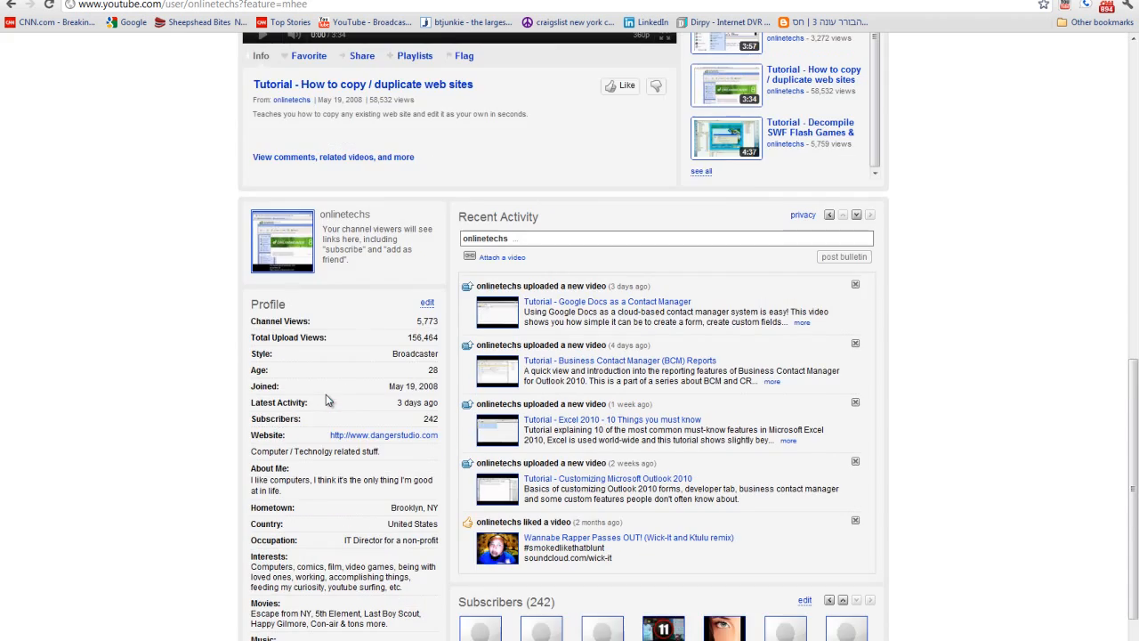
pyautogui.scroll(5, 325, 395)
pyautogui.scroll(-5, 326, 394)
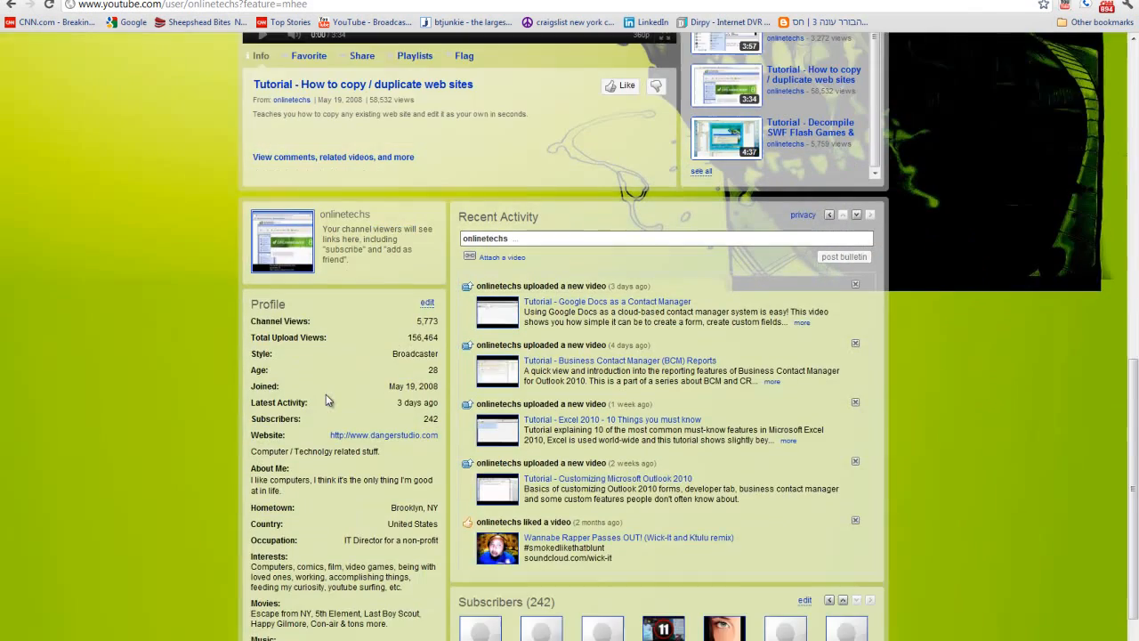
pyautogui.scroll(-1, 687, 372)
pyautogui.scroll(1, 152, 244)
pyautogui.scroll(-1, 162, 347)
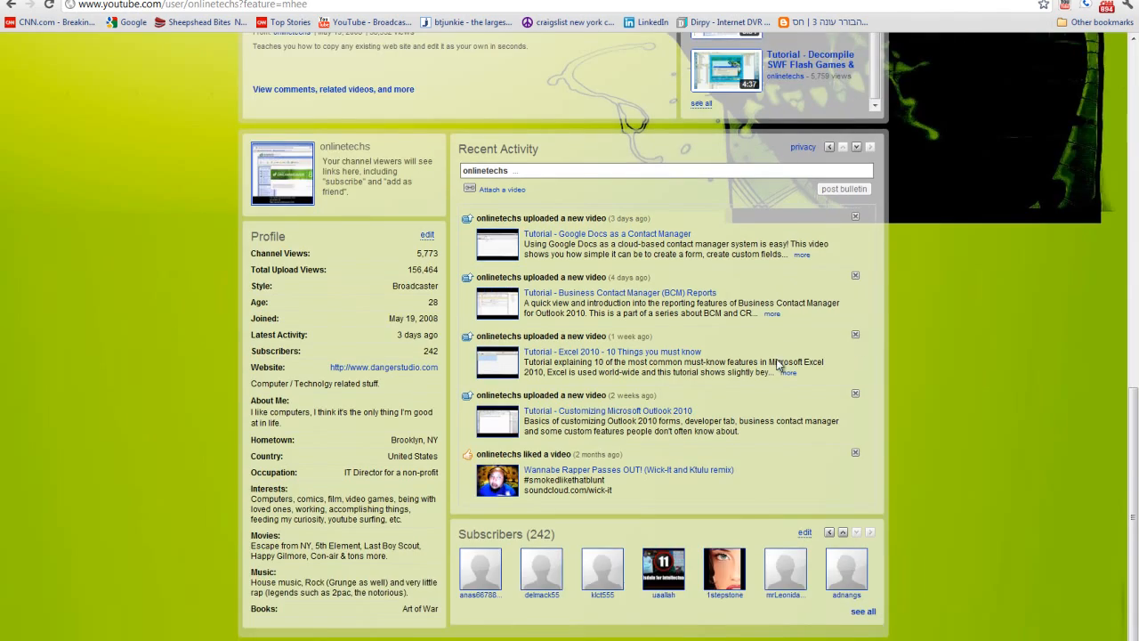
pyautogui.scroll(11, 777, 363)
pyautogui.scroll(-8, 979, 356)
pyautogui.scroll(5, 980, 356)
pyautogui.scroll(-7, 900, 395)
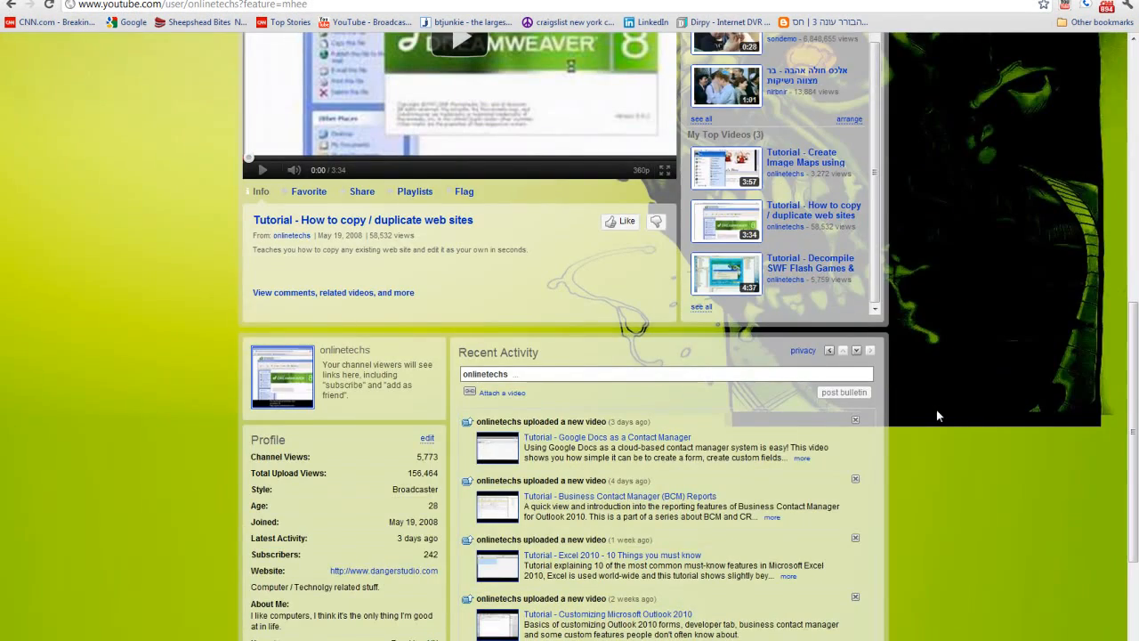
pyautogui.scroll(2, 930, 400)
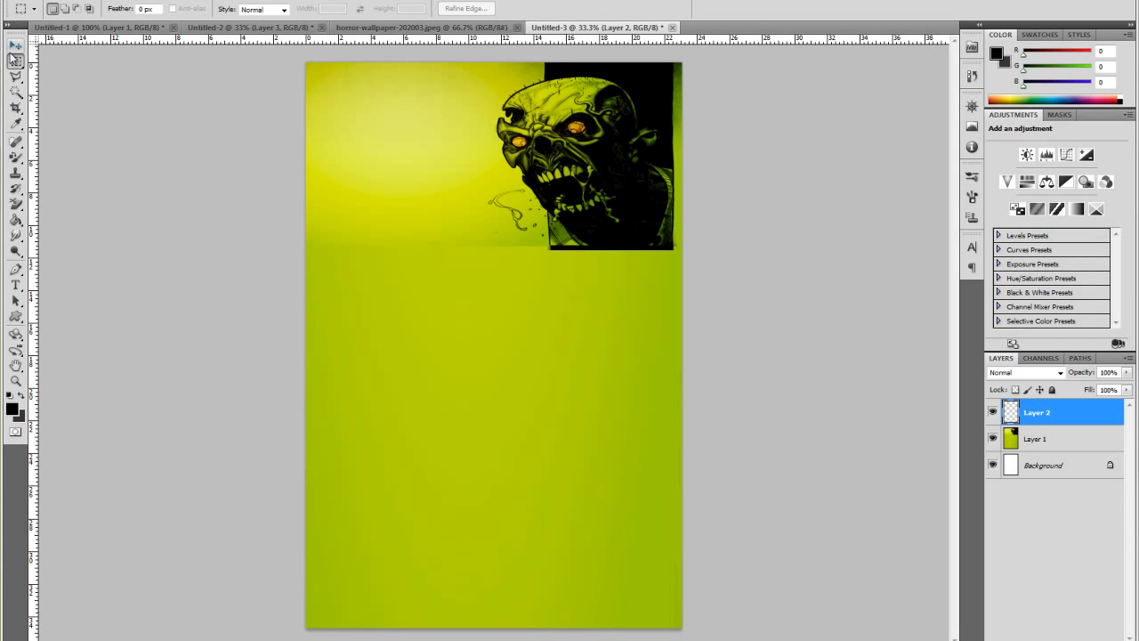
# Step: Back in Photoshop, copy a full-width green band from Layer 1 to a new layer and stretch it to 365.01% height past the canvas's upper edge
pyautogui.moveTo(634, 184); pyautogui.dragTo(647, 211)
pyautogui.moveTo(668, 254)
pyautogui.mouseDown()
pyautogui.moveTo(674, 269)
pyautogui.moveTo(677, 250)
pyautogui.mouseUp()
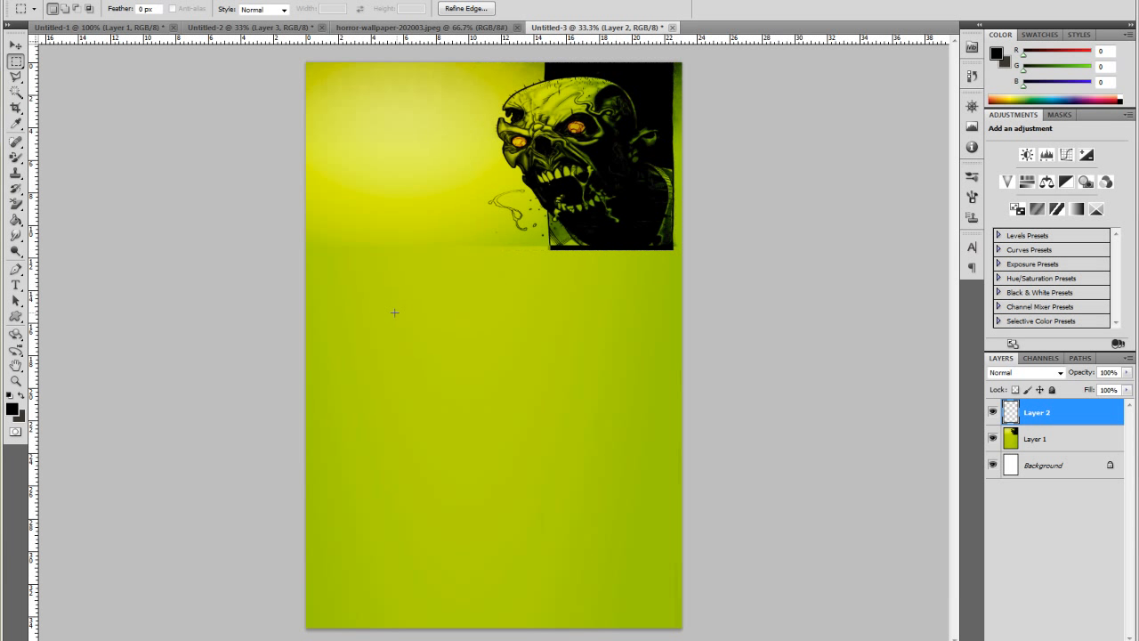
pyautogui.click(1064, 438)
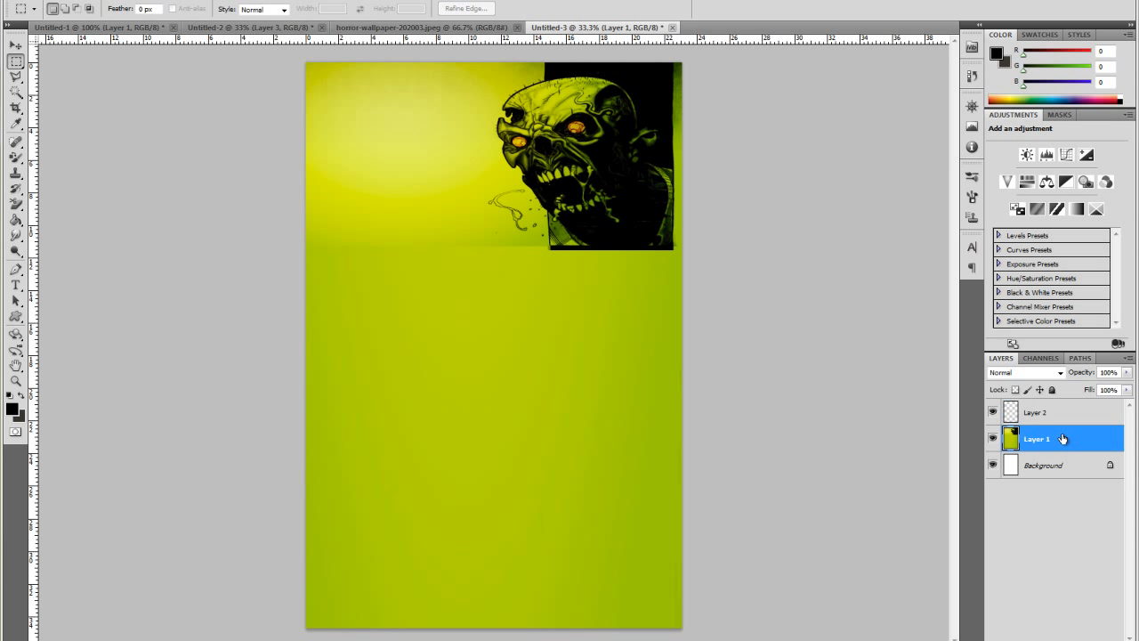
pyautogui.moveTo(734, 371); pyautogui.dragTo(899, 390)
pyautogui.hotkey('ctrl', 'j')
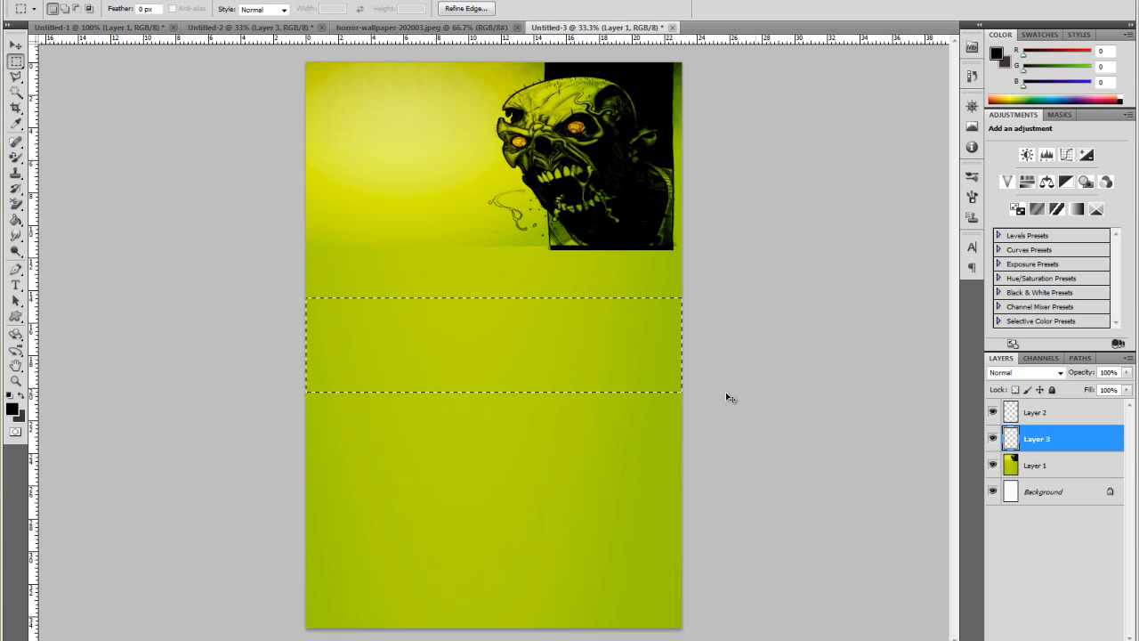
pyautogui.hotkey('ctrl', 't')
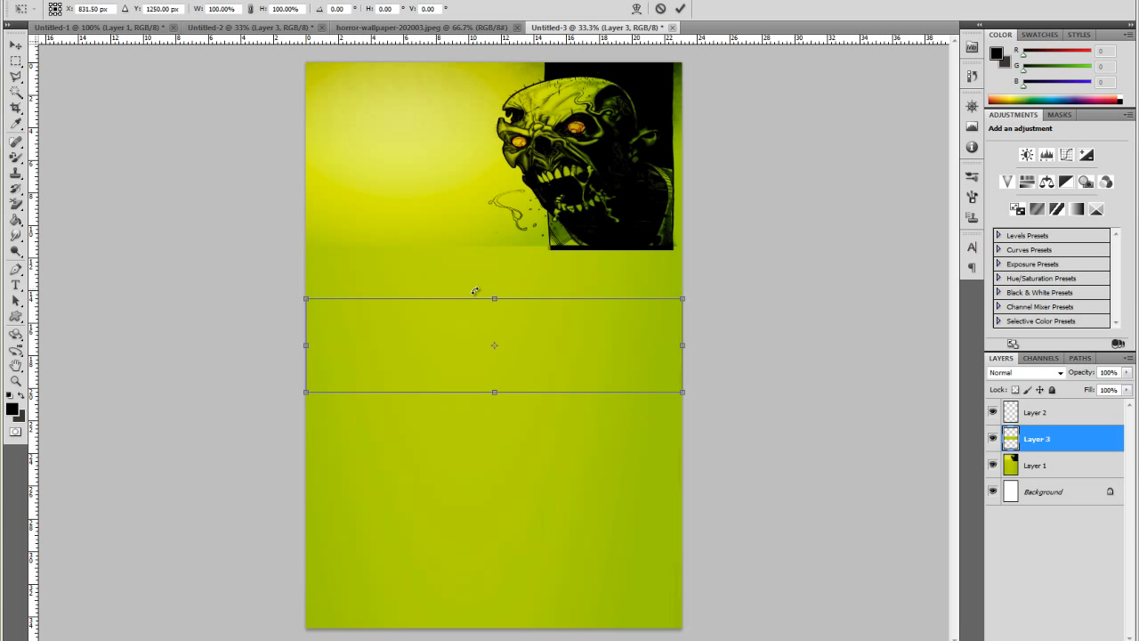
pyautogui.moveTo(489, 297); pyautogui.dragTo(492, 47)
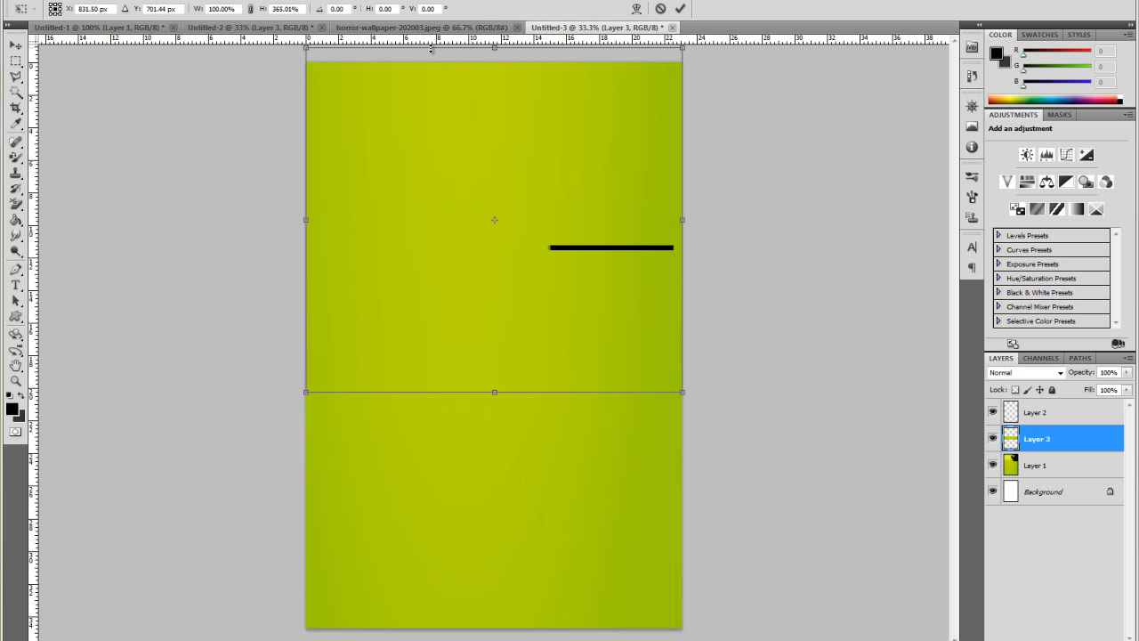
pyautogui.press('v')
pyautogui.click(525, 233)
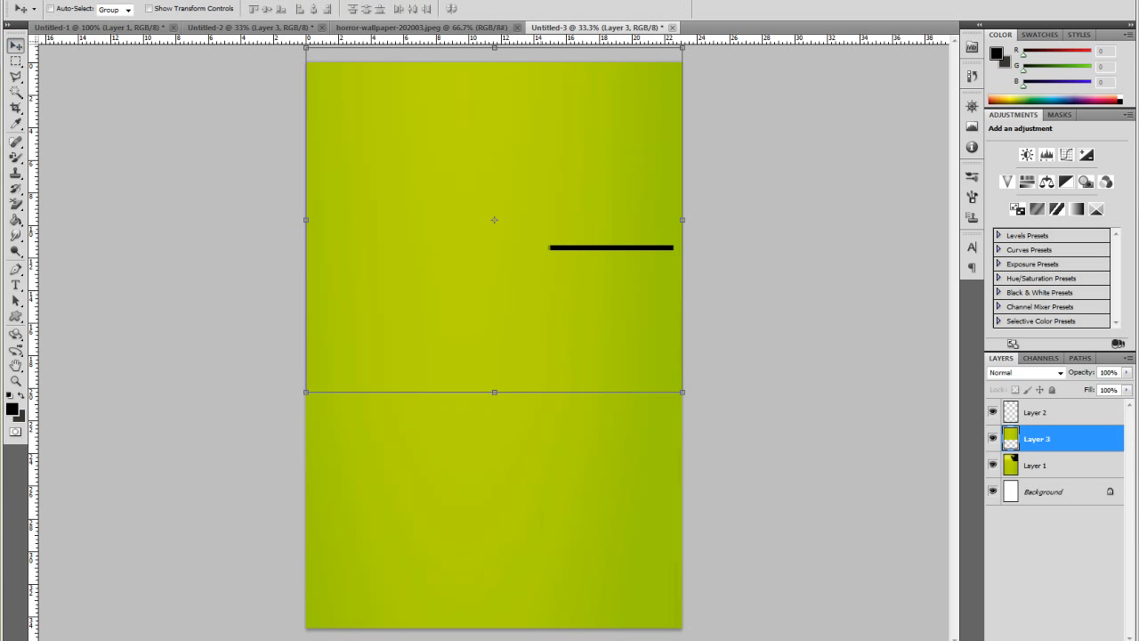
pyautogui.click(16, 60)
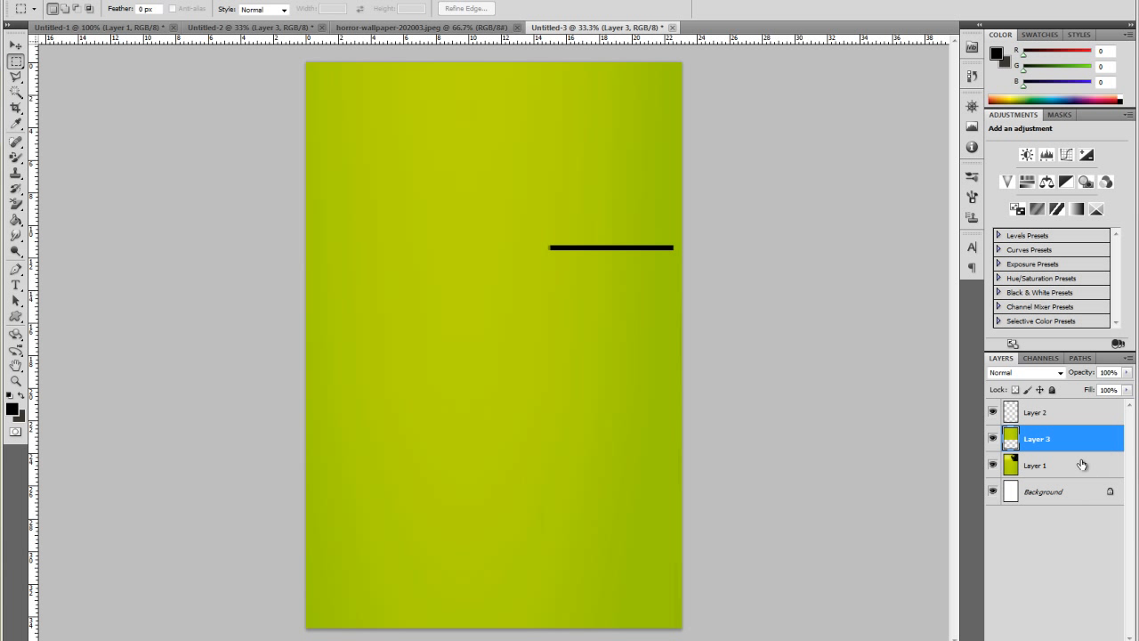
# Step: Place Layer 3 beneath Layer 1 in the stacking order and make a rectangular selection around the zombie
pyautogui.click(1082, 465)
pyautogui.click(16, 45)
pyautogui.moveTo(1070, 430); pyautogui.dragTo(1039, 464)
pyautogui.moveTo(1042, 478)
pyautogui.mouseDown()
pyautogui.moveTo(1032, 464)
pyautogui.moveTo(1037, 480)
pyautogui.mouseUp()
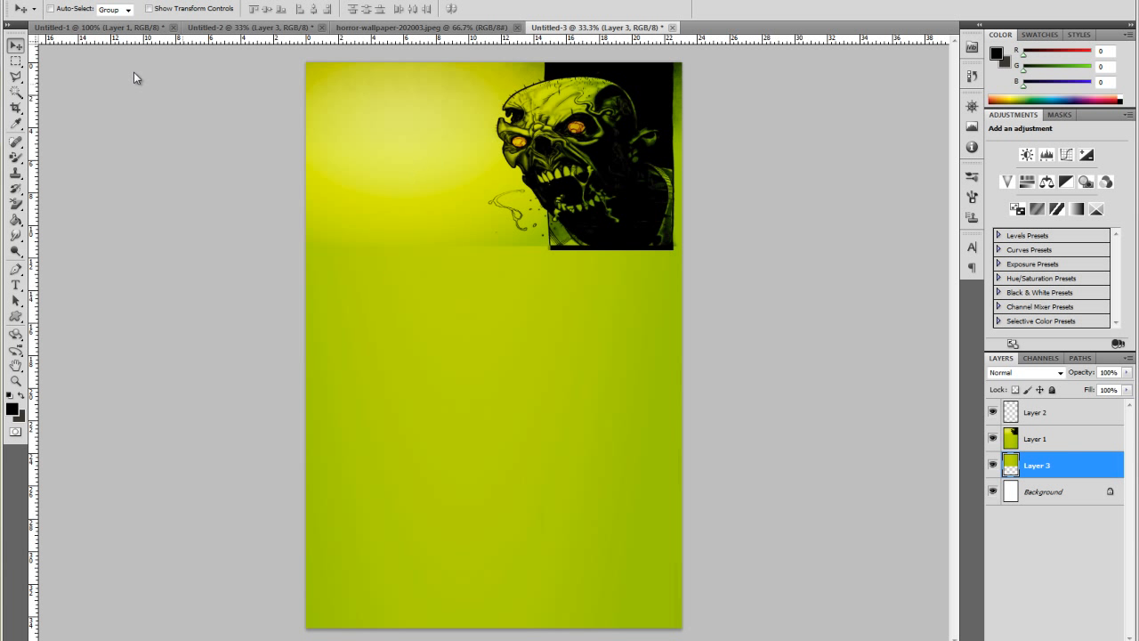
pyautogui.click(14, 61)
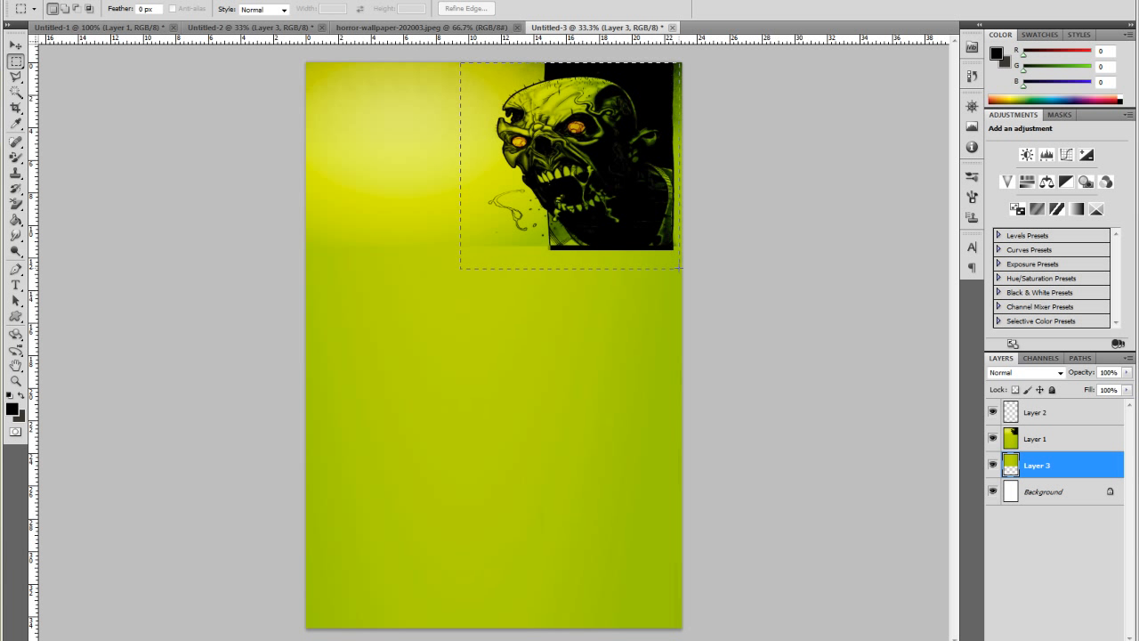
pyautogui.hotkey('ctrl', 't')
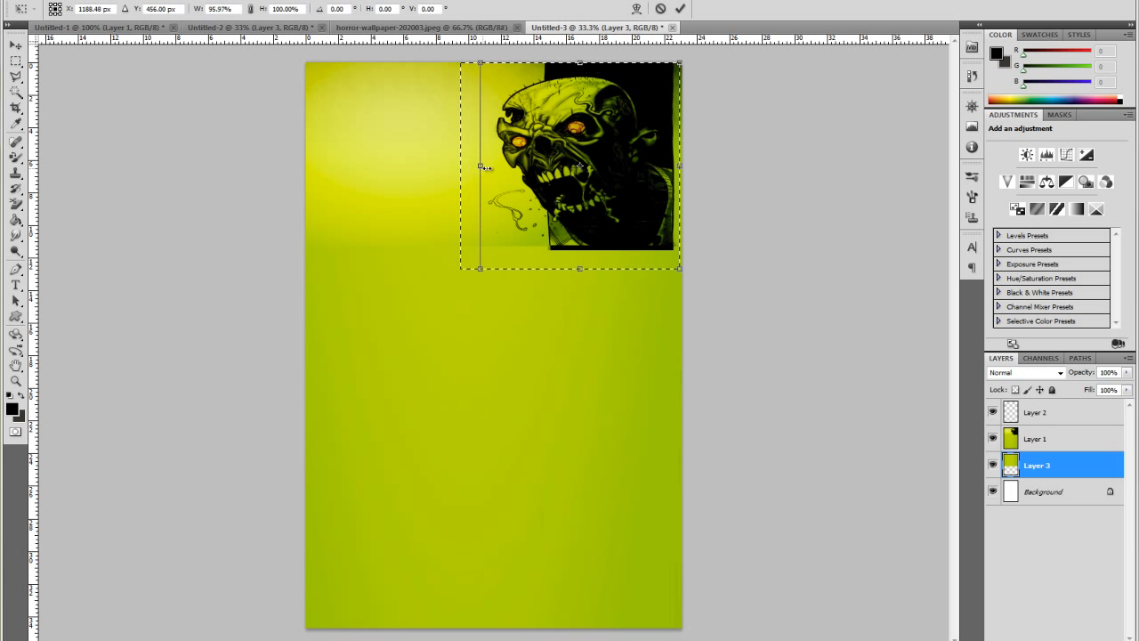
pyautogui.moveTo(487, 167); pyautogui.dragTo(488, 166)
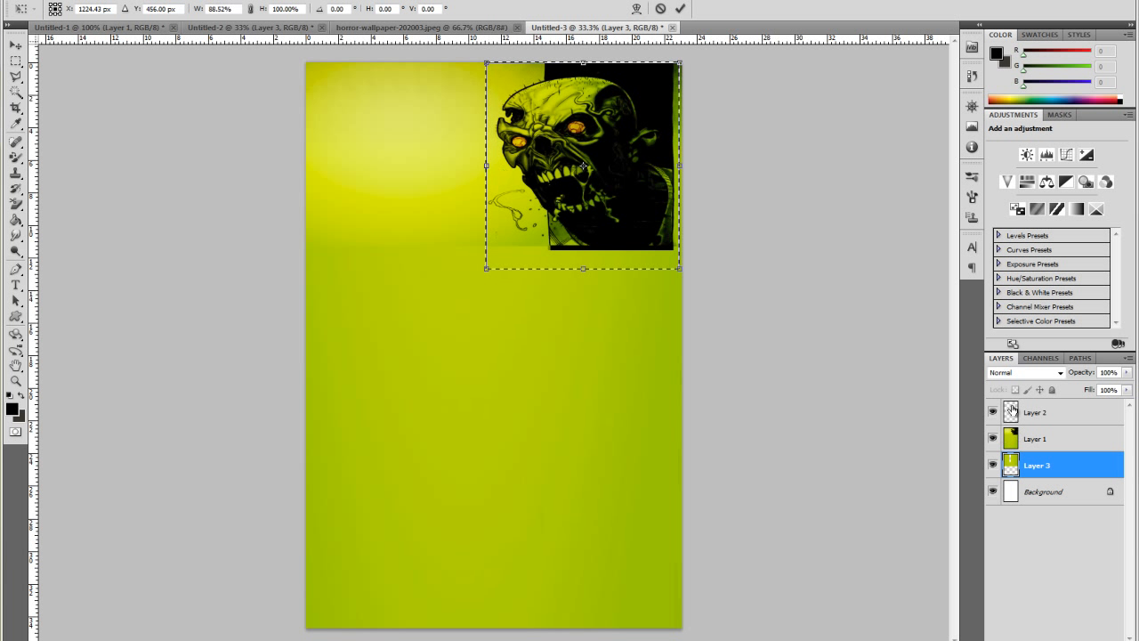
pyautogui.hotkey('ctrl', 'z')
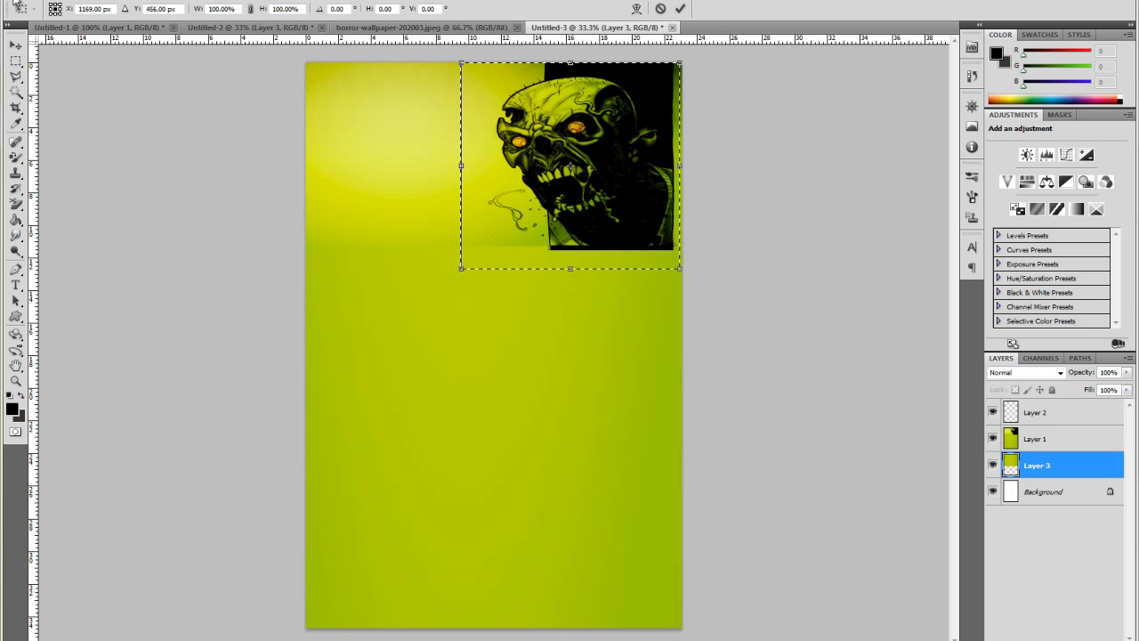
pyautogui.press('Escape')
# Step: On Layer 1, squeeze the selected zombie area to 66.81% width towards the canvas's outer edge and apply the transformation
pyautogui.click(1010, 440)
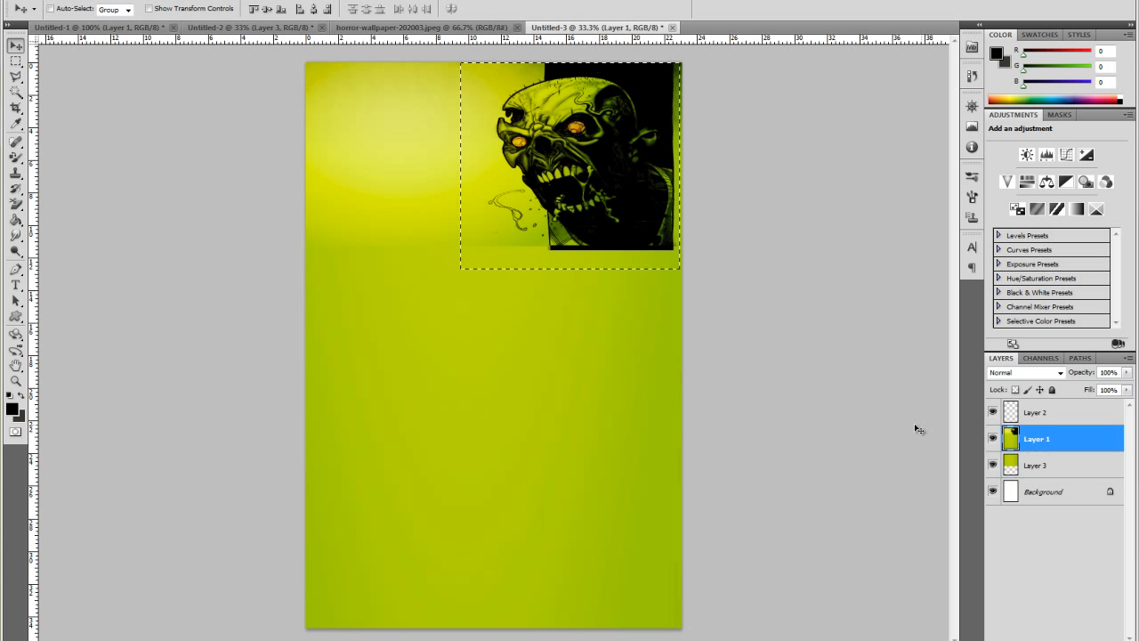
pyautogui.hotkey('ctrl', 't')
pyautogui.moveTo(463, 166); pyautogui.dragTo(537, 167)
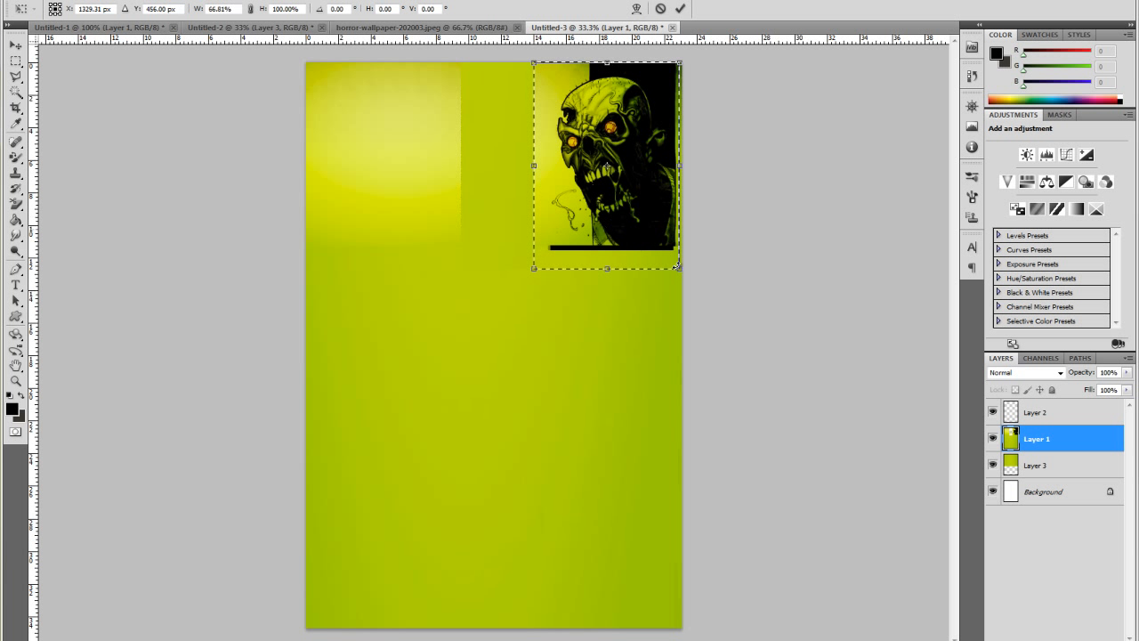
pyautogui.press('v')
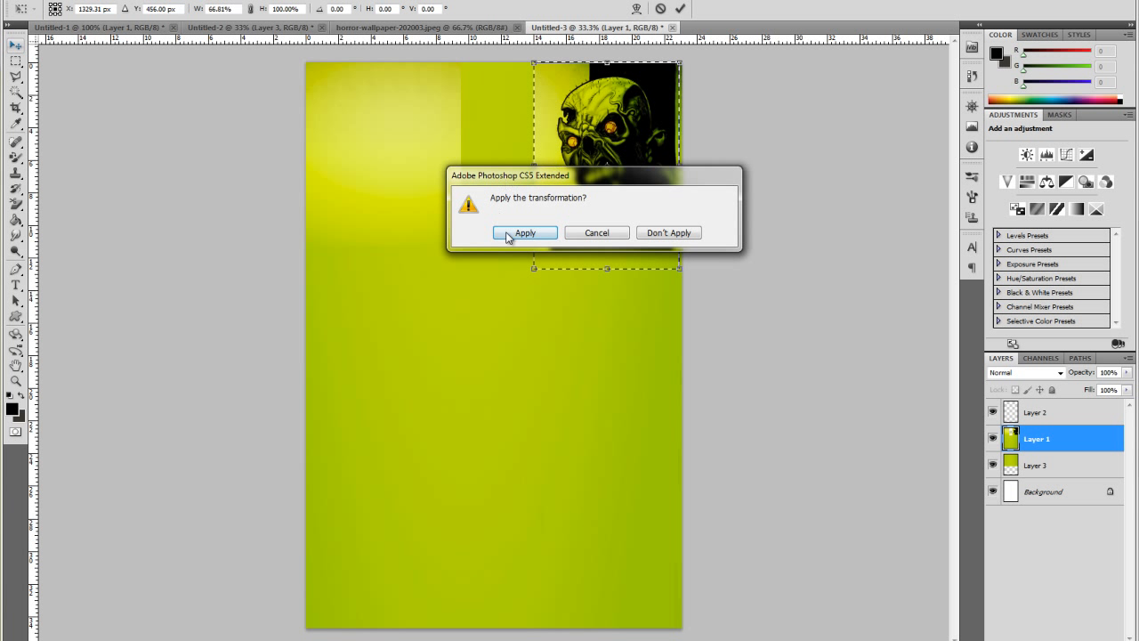
pyautogui.click(523, 232)
# Step: Select a thin vertical strip of the light gradient on Layer 1 and stretch it sideways across the gap up to the zombie
pyautogui.press('m')
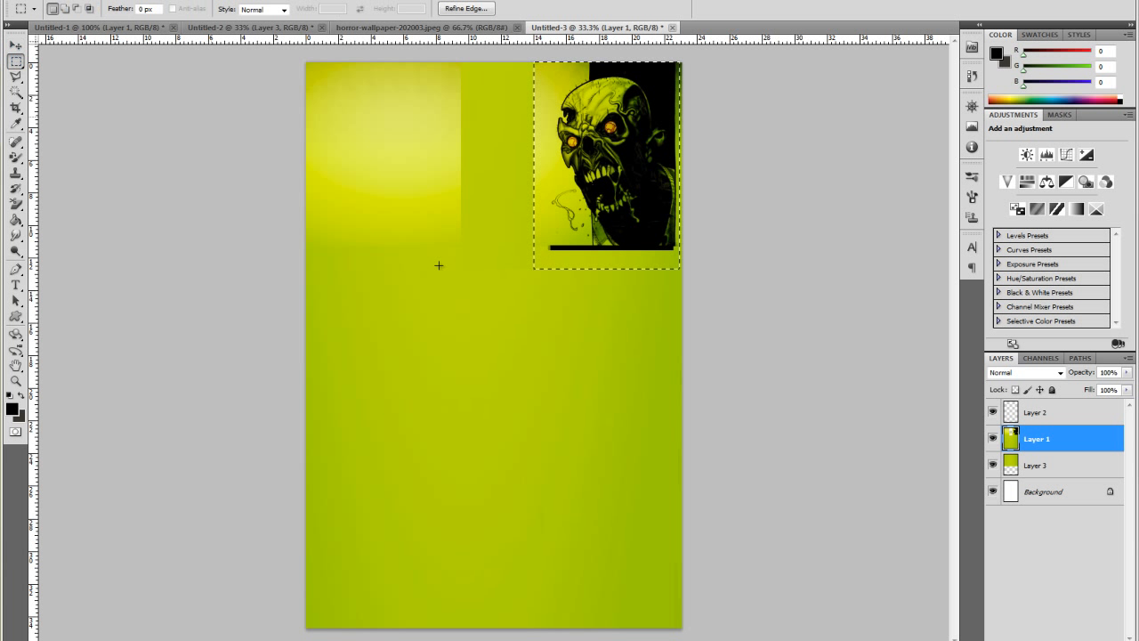
pyautogui.moveTo(412, 62); pyautogui.dragTo(417, 250)
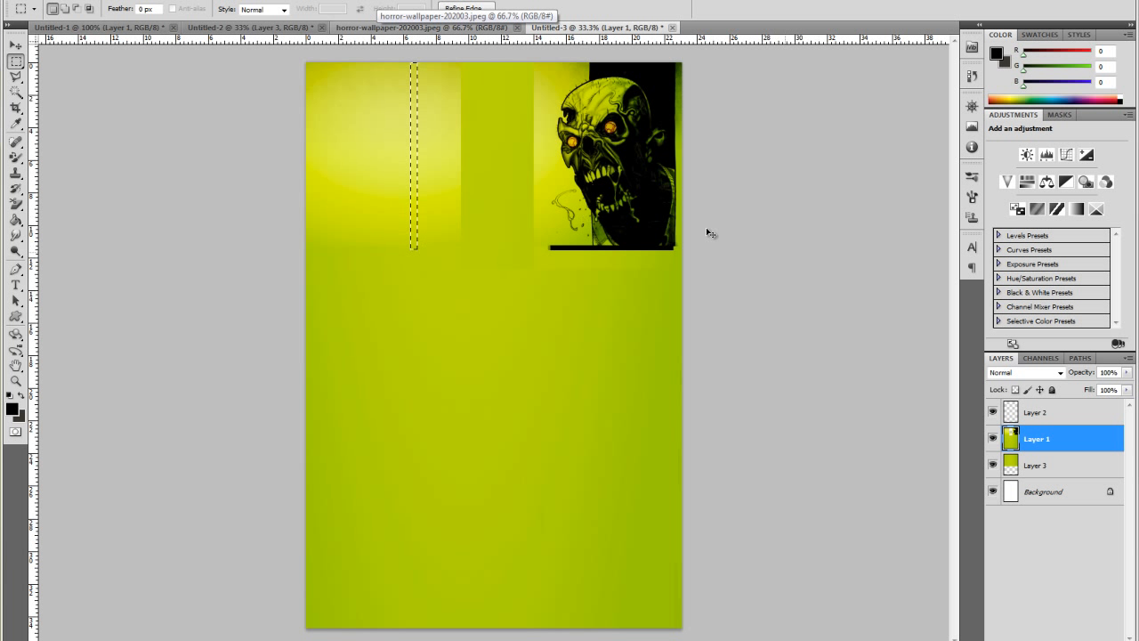
pyautogui.hotkey('ctrl', 't')
pyautogui.moveTo(418, 157); pyautogui.dragTo(547, 157)
pyautogui.click(15, 61)
pyautogui.click(514, 233)
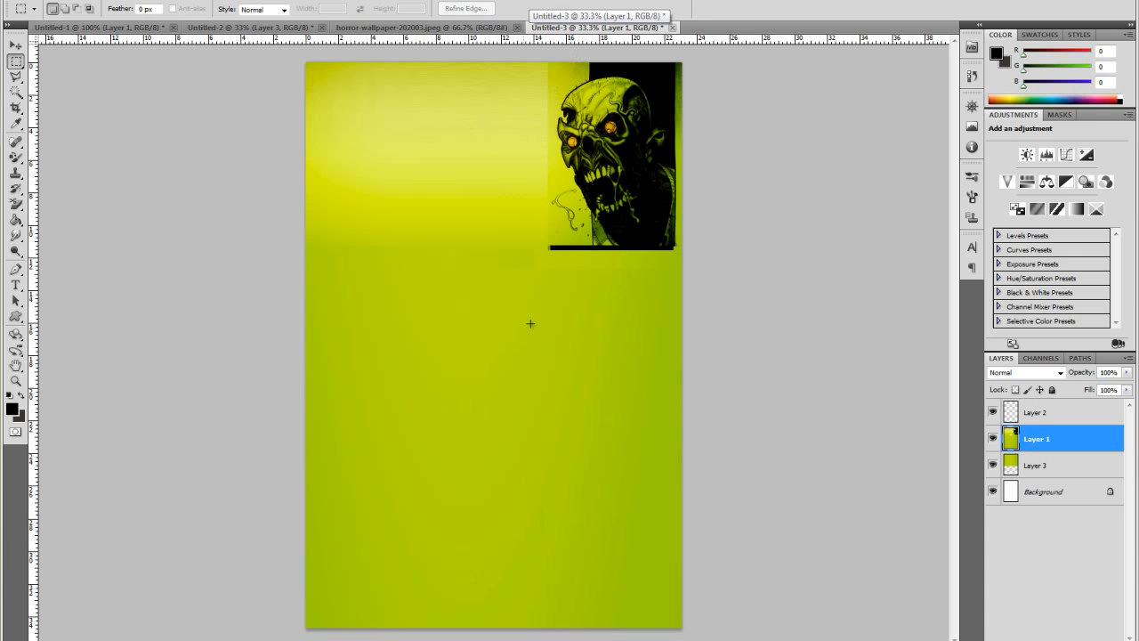
# Step: Save the composition as a JPEG on the Desktop, replacing the existing Untitled-2 file
pyautogui.click(27, 0)
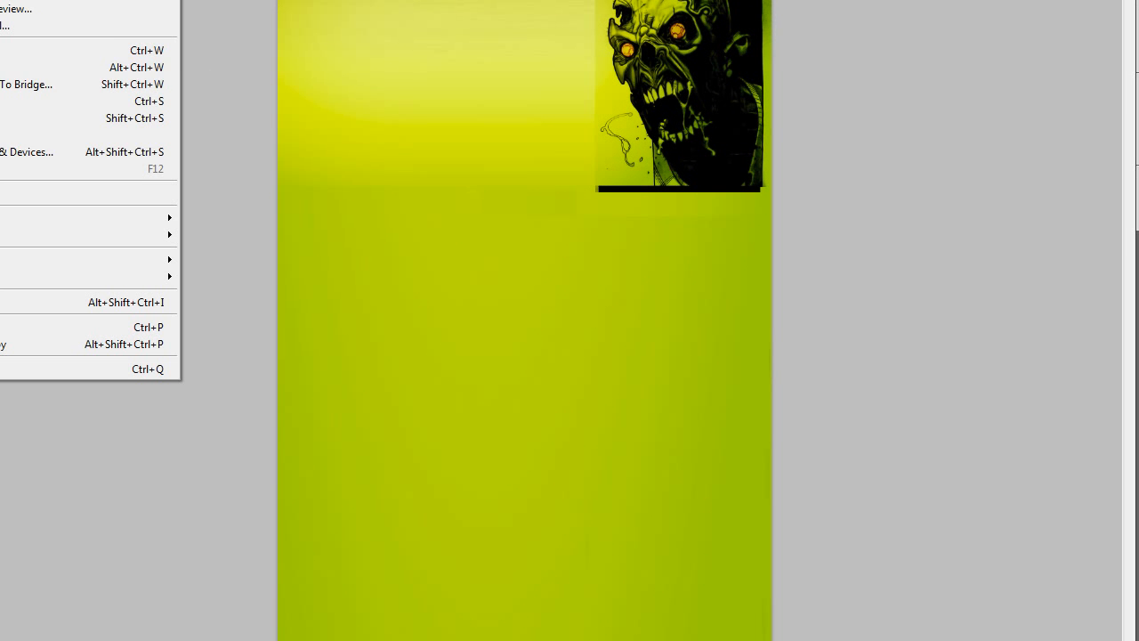
pyautogui.click(107, 117)
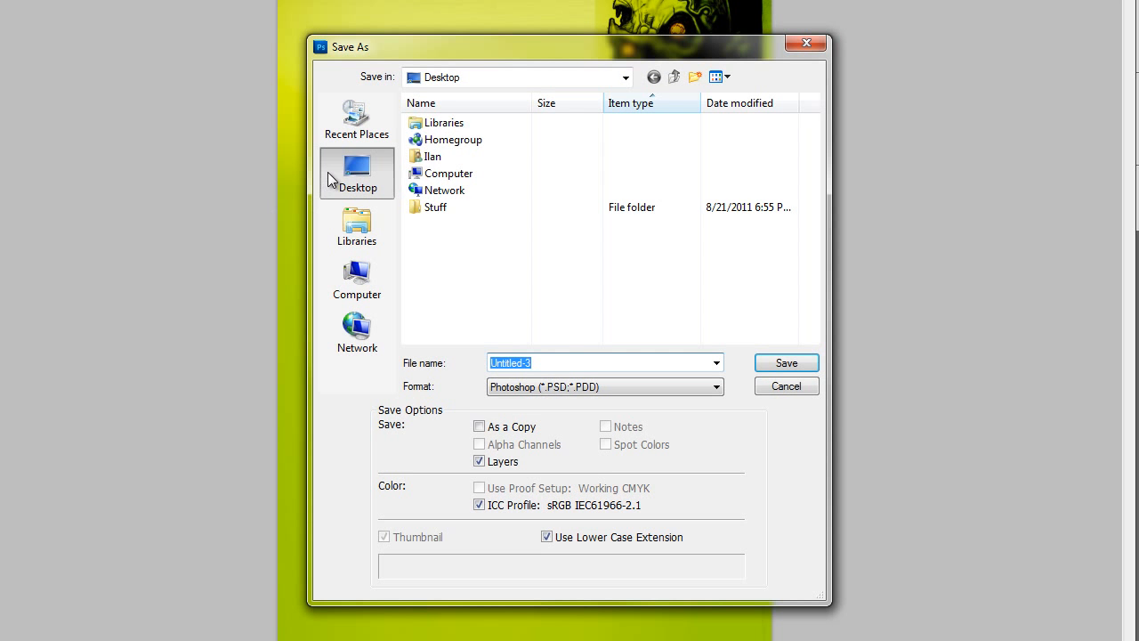
pyautogui.click(521, 387)
pyautogui.click(549, 509)
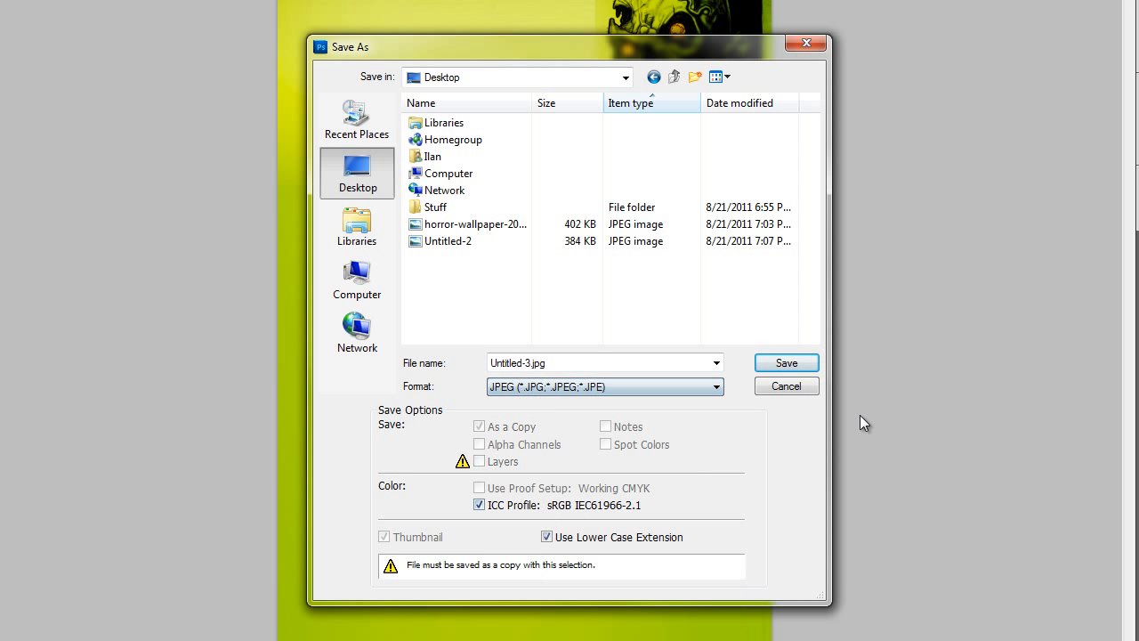
pyautogui.doubleClick(485, 242)
pyautogui.click(587, 169)
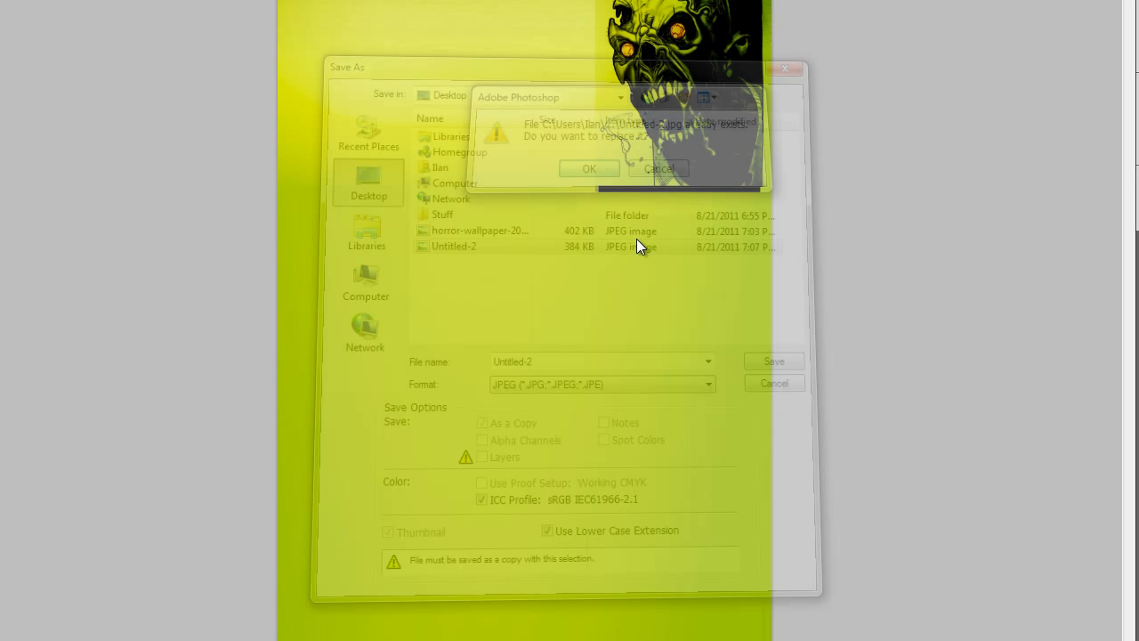
pyautogui.click(725, 82)
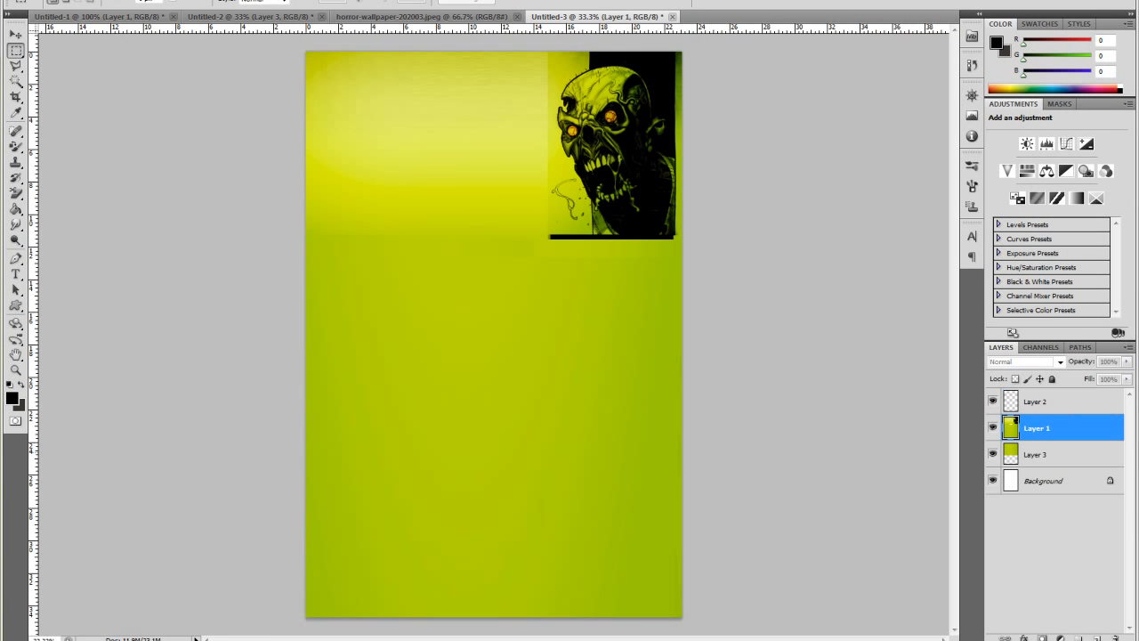
# Step: Switch to the YouTube channel page in Chrome, delete the theme's current background image and upload the revised Untitled-2 from the Desktop
pyautogui.moveTo(162, 637)
pyautogui.click(215, 611)
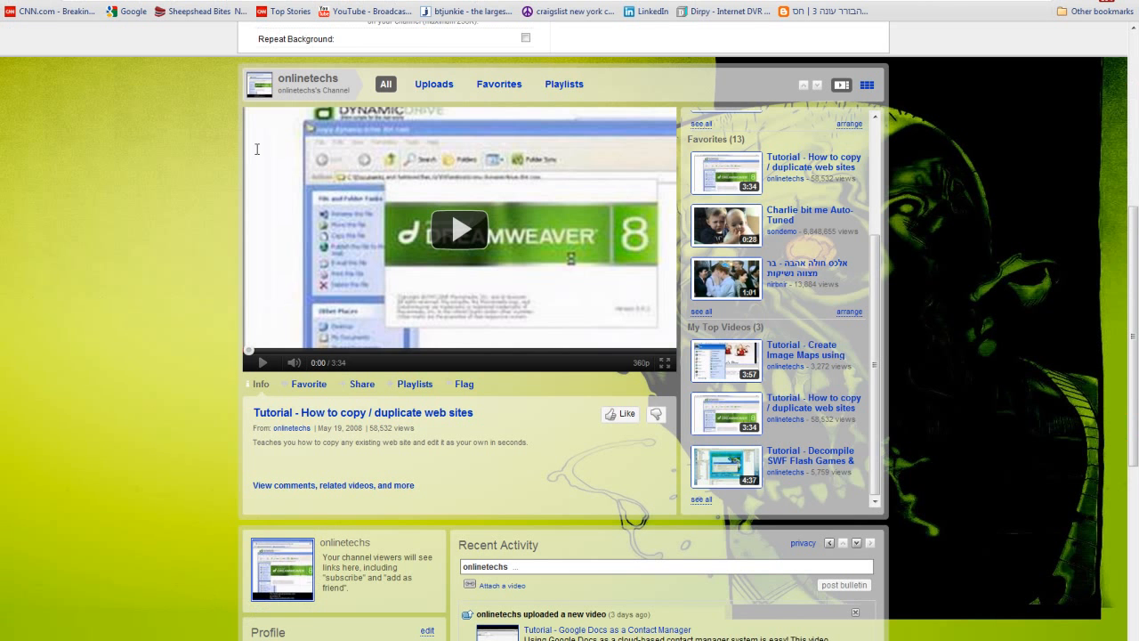
pyautogui.scroll(5, 412, 75)
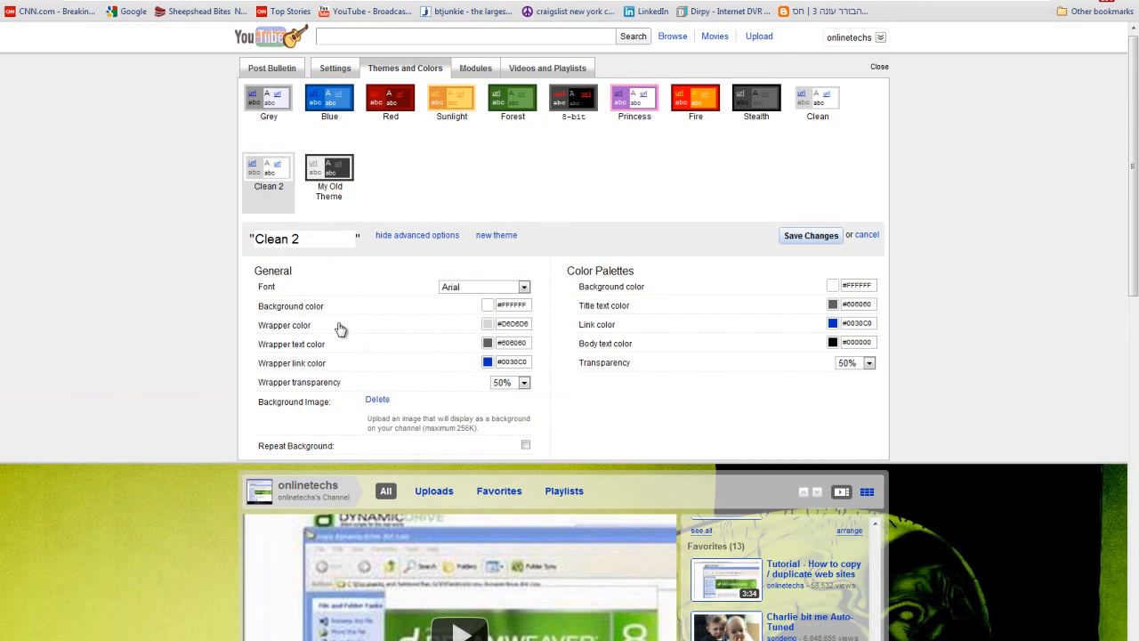
pyautogui.click(377, 401)
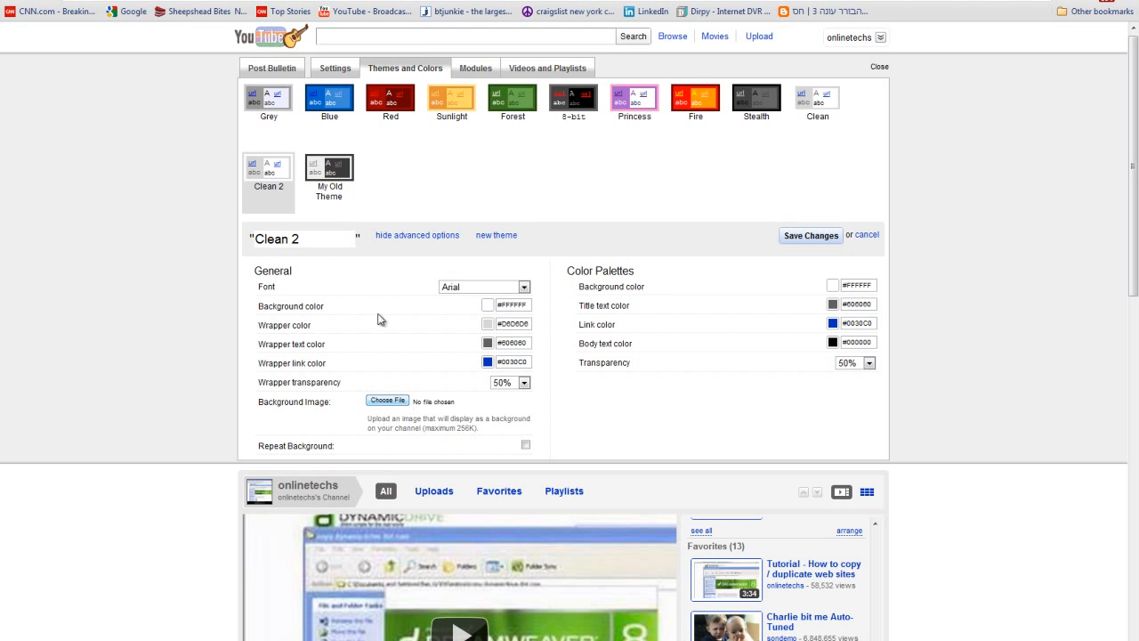
pyautogui.click(387, 400)
pyautogui.doubleClick(172, 158)
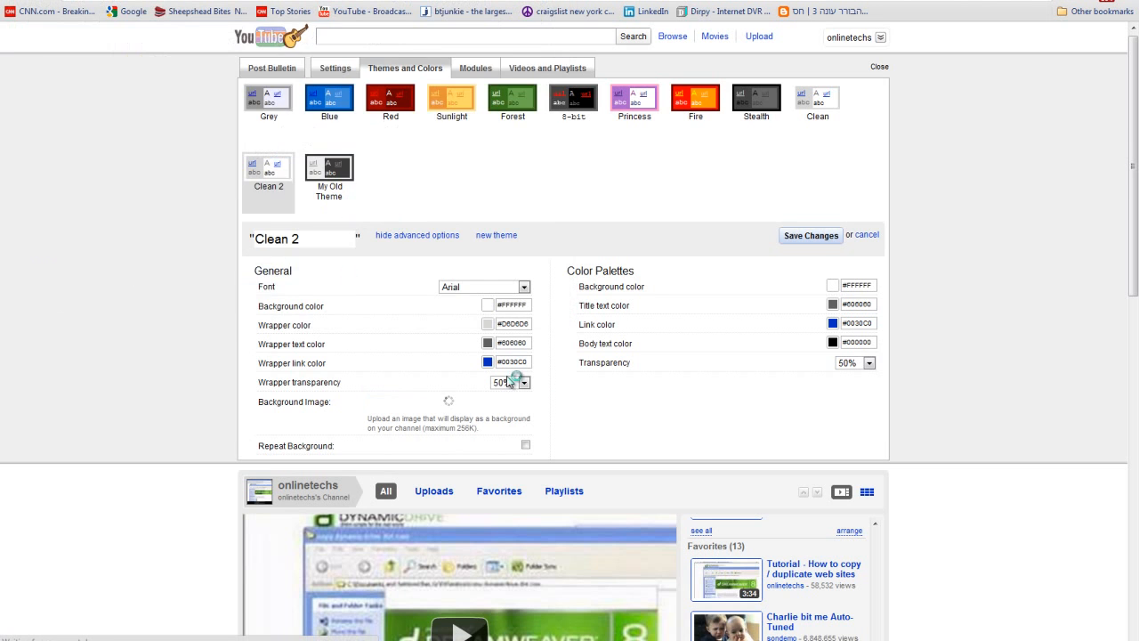
# Step: Examine how the narrowed zombie and its lower edge fit beside the content along the channel page
pyautogui.scroll(-5, 1011, 389)
pyautogui.scroll(2, 979, 398)
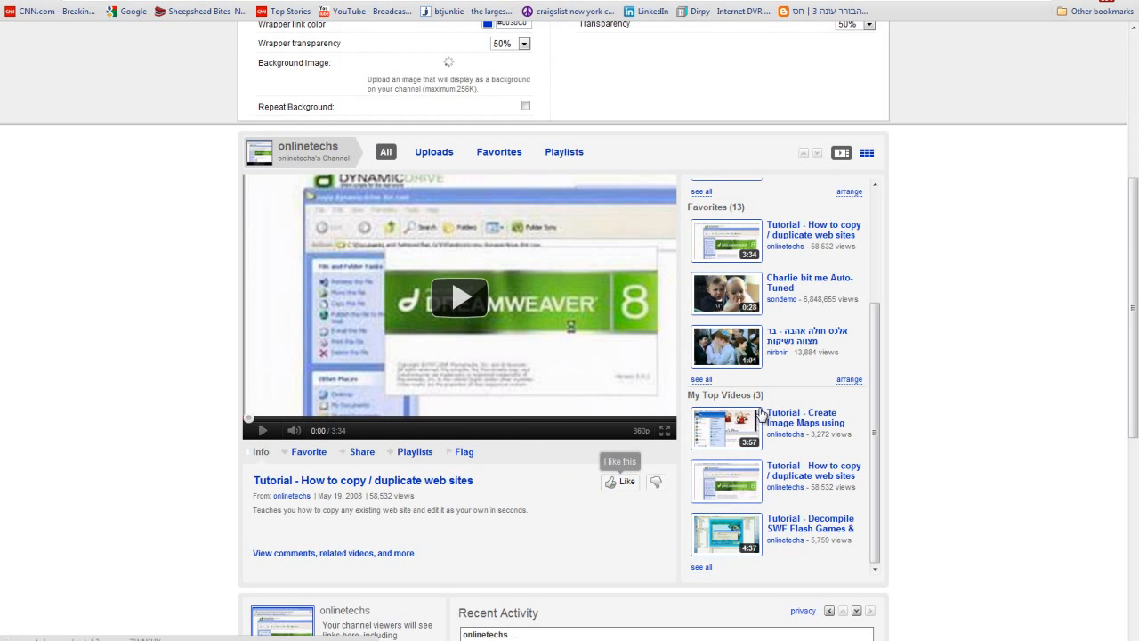
pyautogui.scroll(-2, 762, 415)
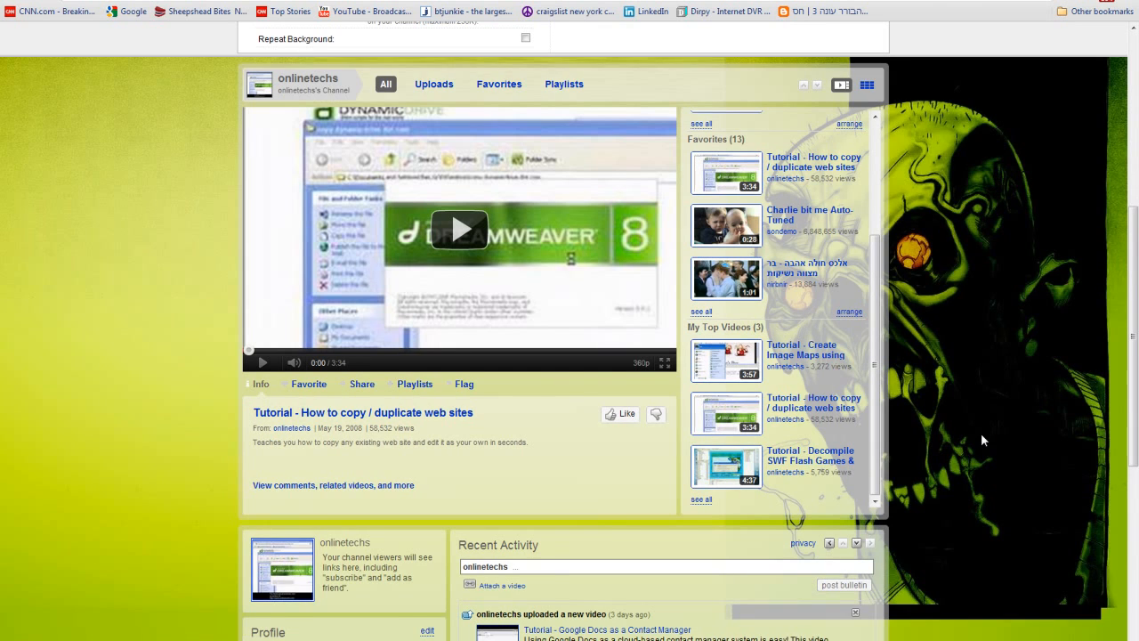
pyautogui.scroll(-3, 980, 432)
pyautogui.scroll(3, 981, 430)
pyautogui.scroll(-2, 967, 351)
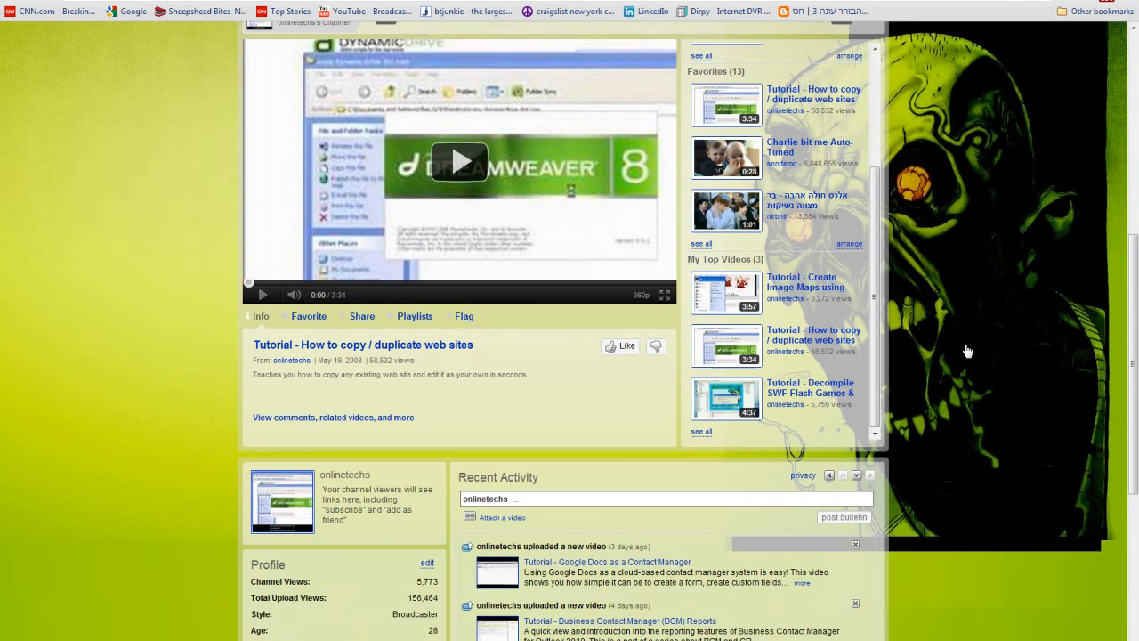
pyautogui.scroll(2, 925, 347)
pyautogui.scroll(-4, 925, 347)
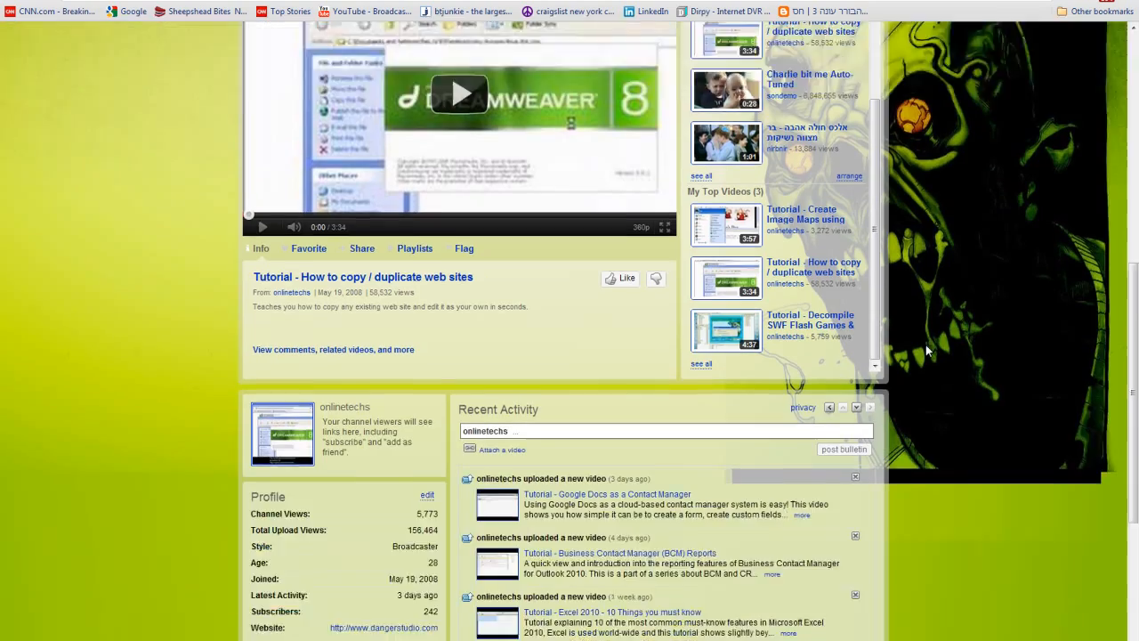
pyautogui.scroll(5, 926, 352)
pyautogui.scroll(-4, 925, 351)
pyautogui.scroll(-3, 889, 366)
pyautogui.scroll(8, 895, 371)
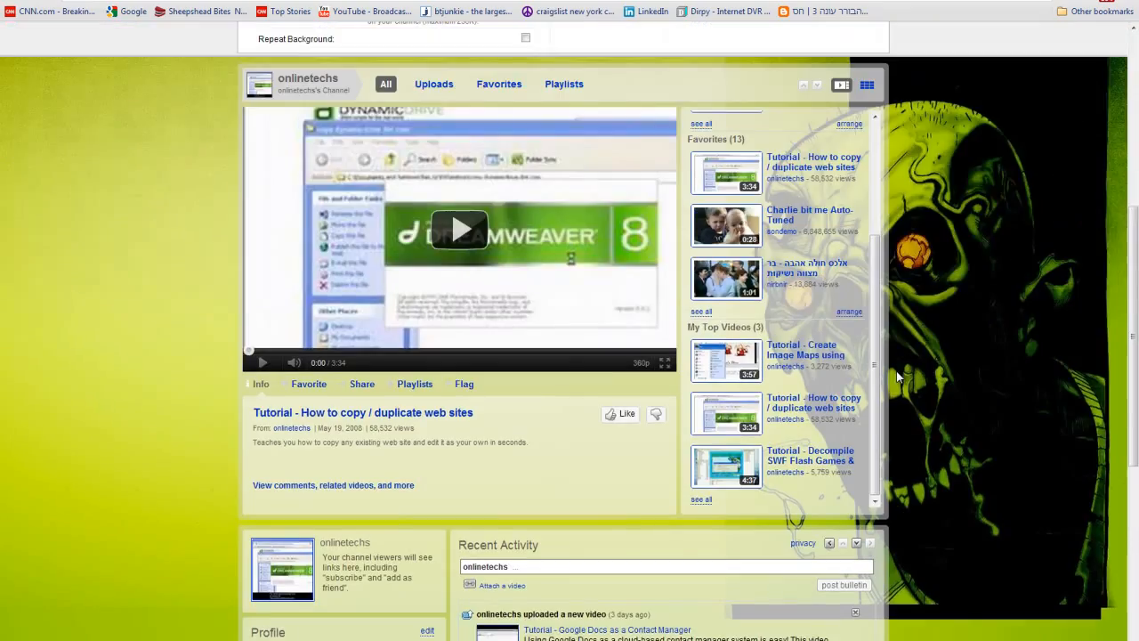
pyautogui.scroll(1, 897, 377)
pyautogui.scroll(-6, 897, 376)
pyautogui.scroll(3, 896, 370)
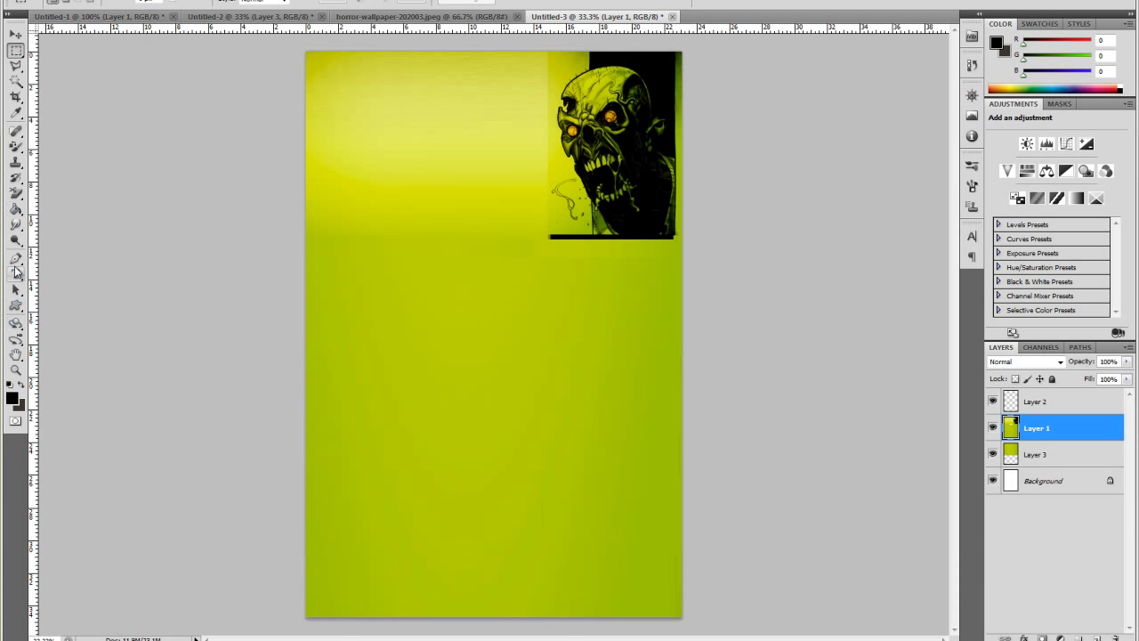
# Step: Back in Photoshop, add centred text on the light gradient area: "SOME TECT", two lines of repeated "BLAH", two of repeated "YADDA", and "BLAH!"
pyautogui.click(16, 273)
pyautogui.click(338, 105)
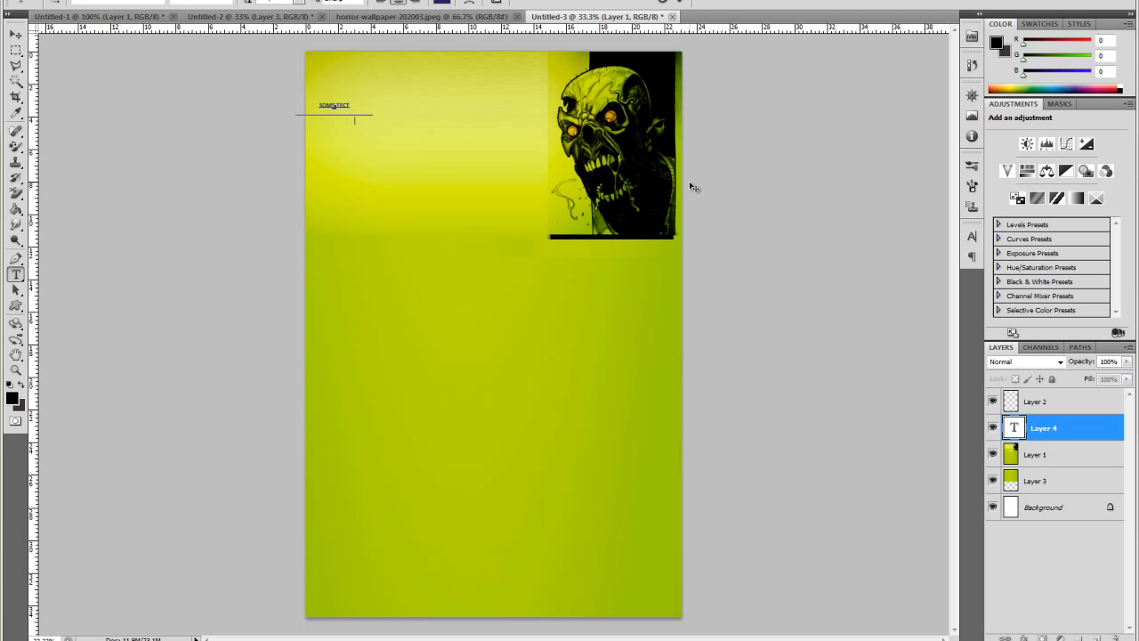
pyautogui.press('Return')
pyautogui.write('YADDA YADDA YADDA')
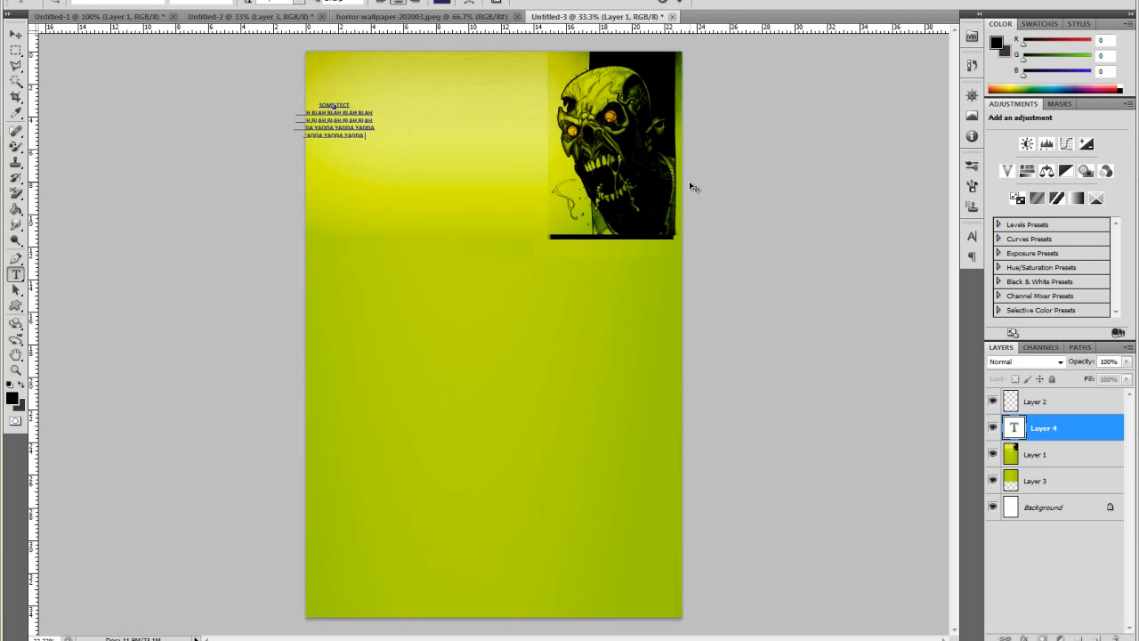
pyautogui.write('BLAH!')
pyautogui.hotkey('ctrl', 'a')
pyautogui.click(15, 34)
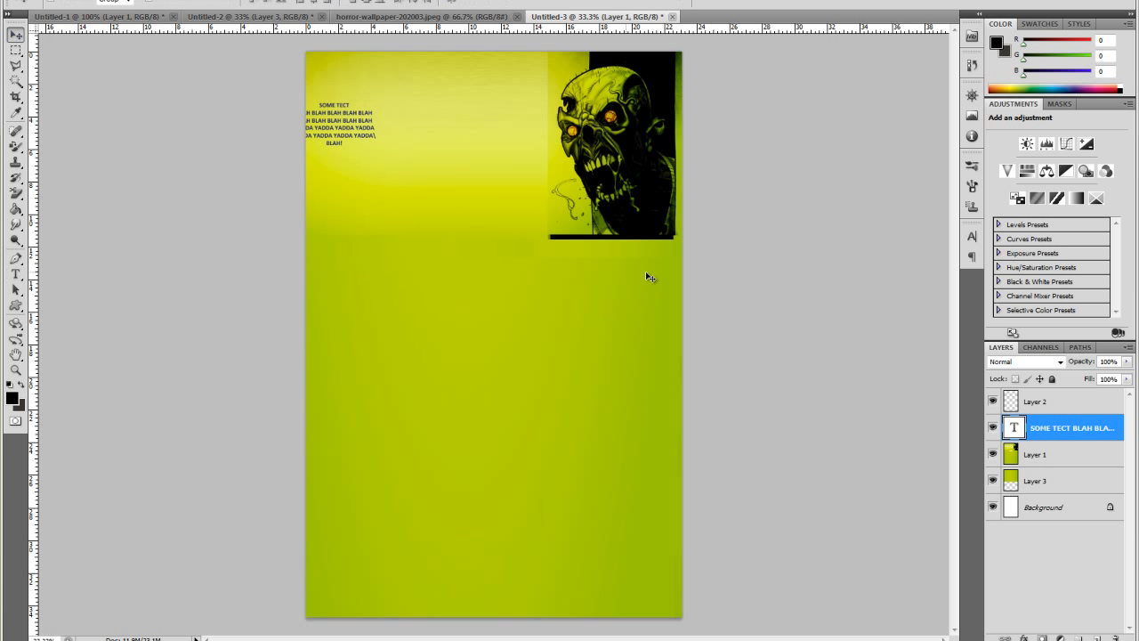
# Step: Move the text block fully inside the canvas edge, squeeze it narrower with Free Transform and apply the change
pyautogui.moveTo(354, 146)
pyautogui.mouseDown()
pyautogui.moveTo(386, 124)
pyautogui.moveTo(367, 128)
pyautogui.mouseUp()
pyautogui.hotkey('ctrl', 't')
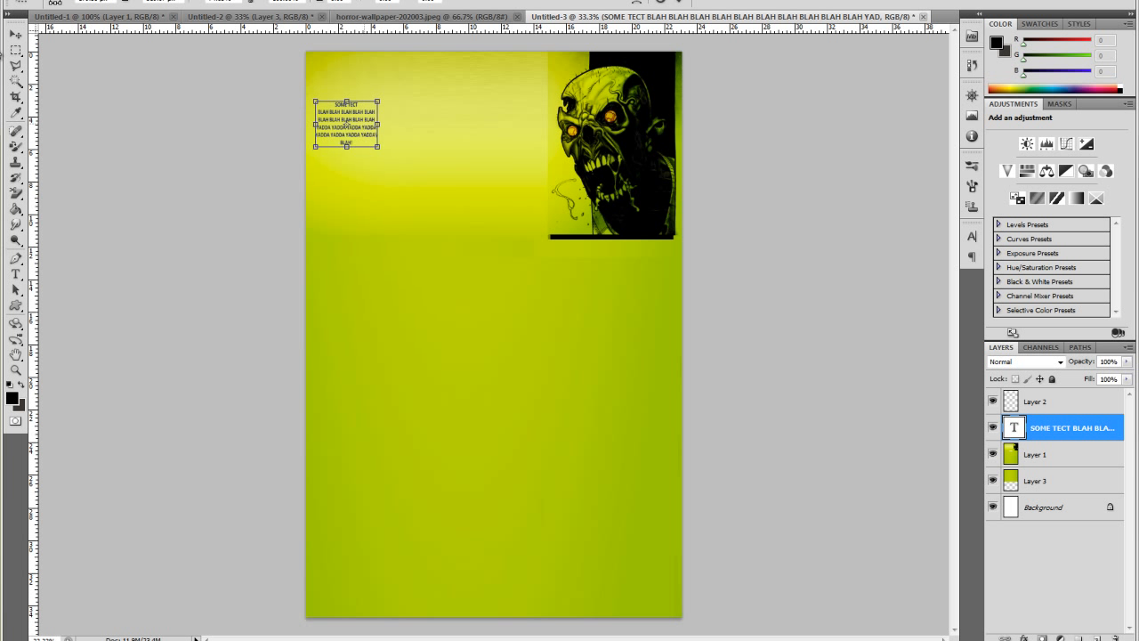
pyautogui.click(20, 35)
pyautogui.click(518, 224)
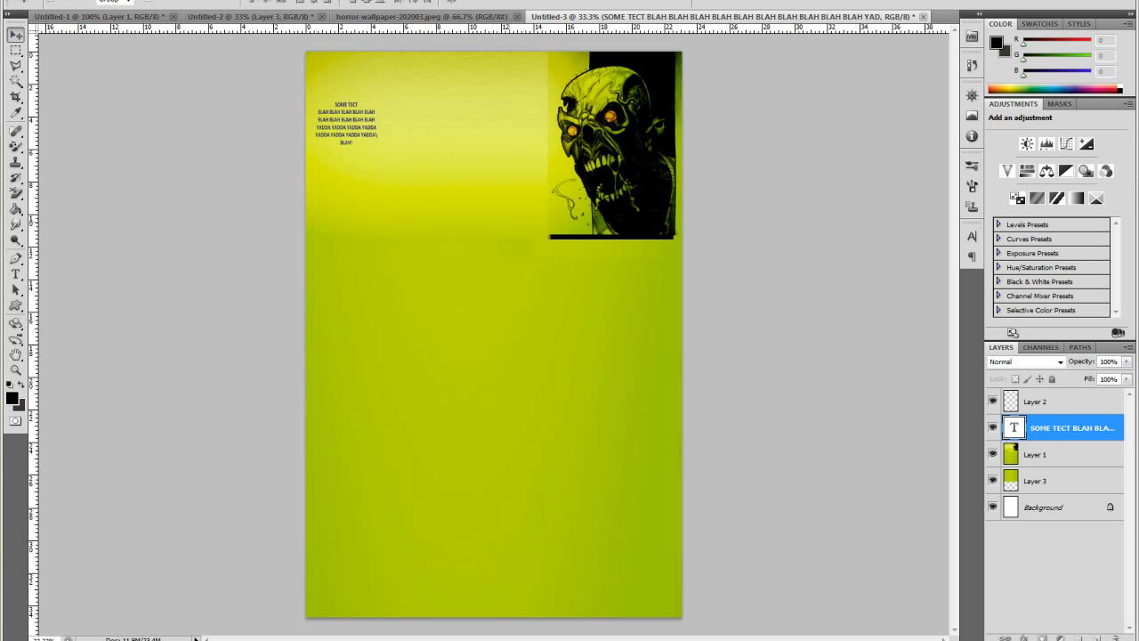
# Step: Save the version with the text as a JPEG over Untitled-2 on the Desktop
pyautogui.click(41, 1)
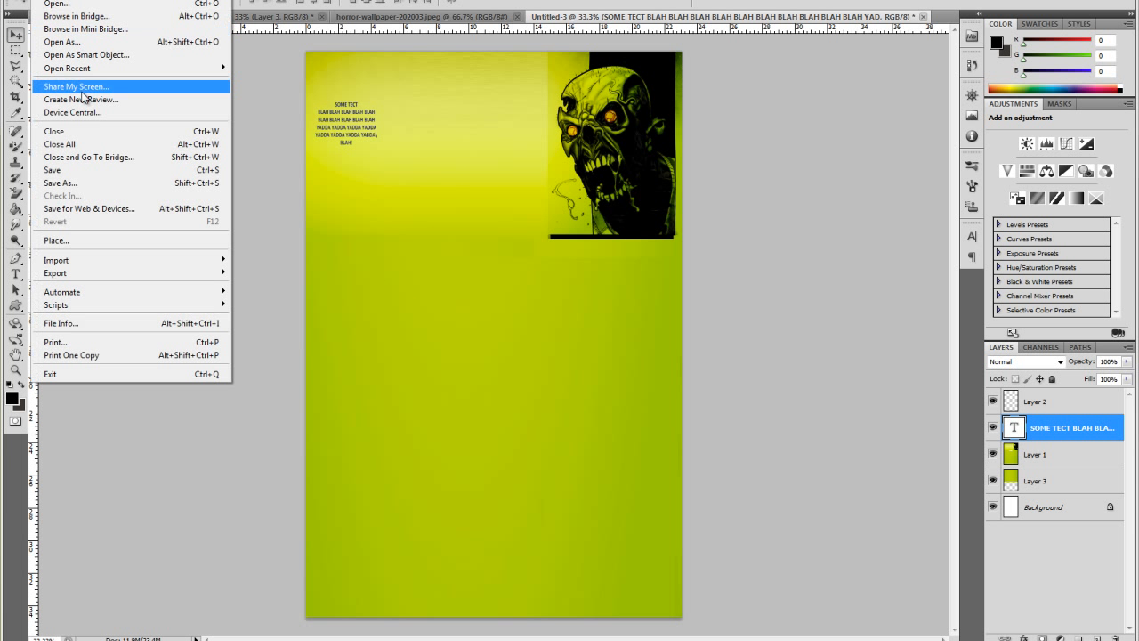
pyautogui.click(73, 182)
pyautogui.click(492, 388)
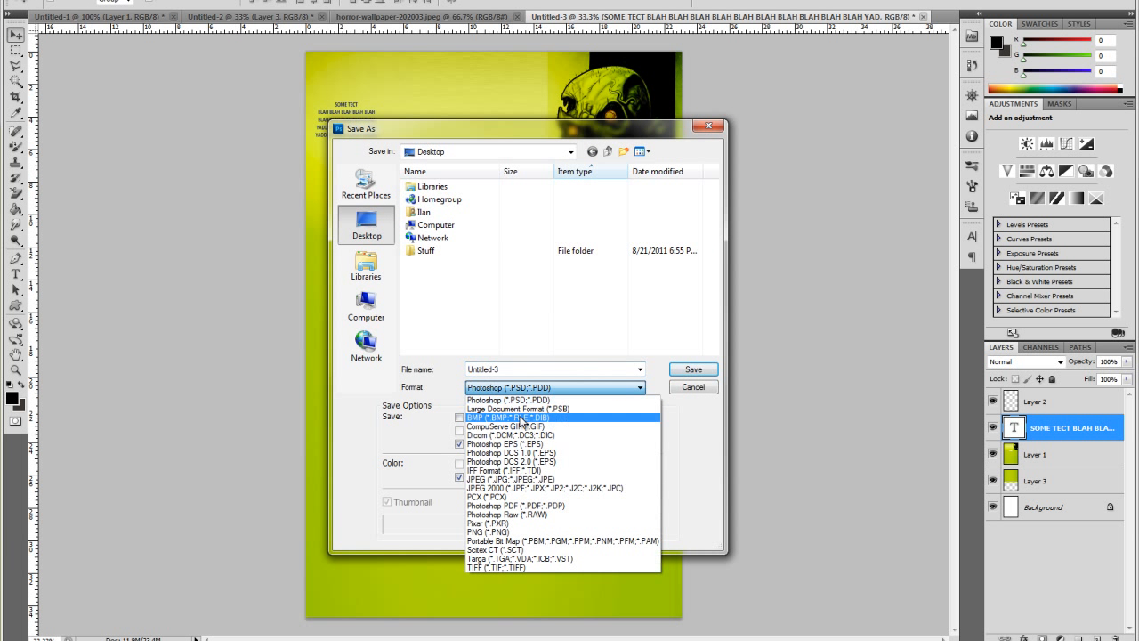
pyautogui.click(516, 481)
pyautogui.click(445, 265)
pyautogui.click(435, 278)
pyautogui.doubleClick(435, 278)
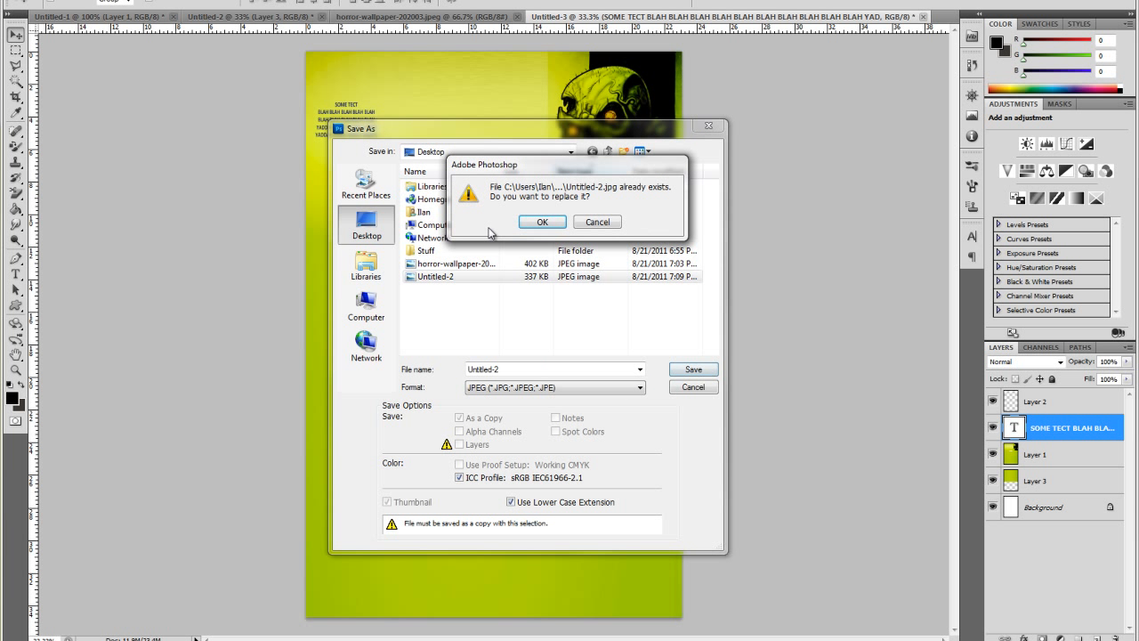
pyautogui.click(546, 224)
pyautogui.click(629, 156)
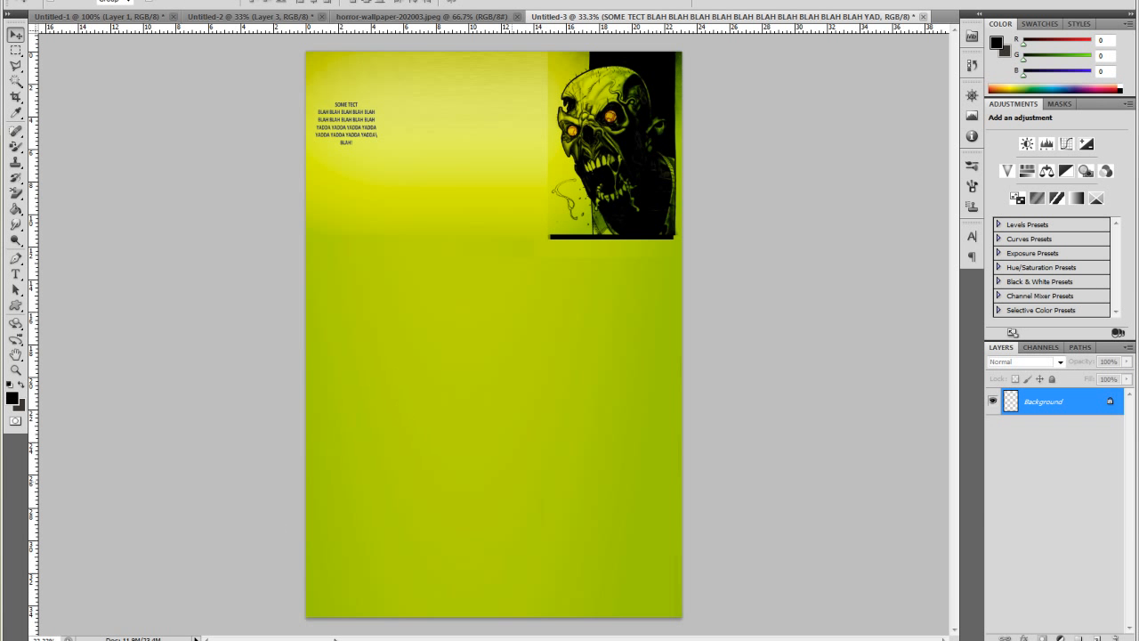
# Step: In Chrome, replace the channel's background image with the new Untitled-2 from the Desktop and check how the text sits beside the content
pyautogui.hotkey('alt', 'Tab')
pyautogui.click(380, 62)
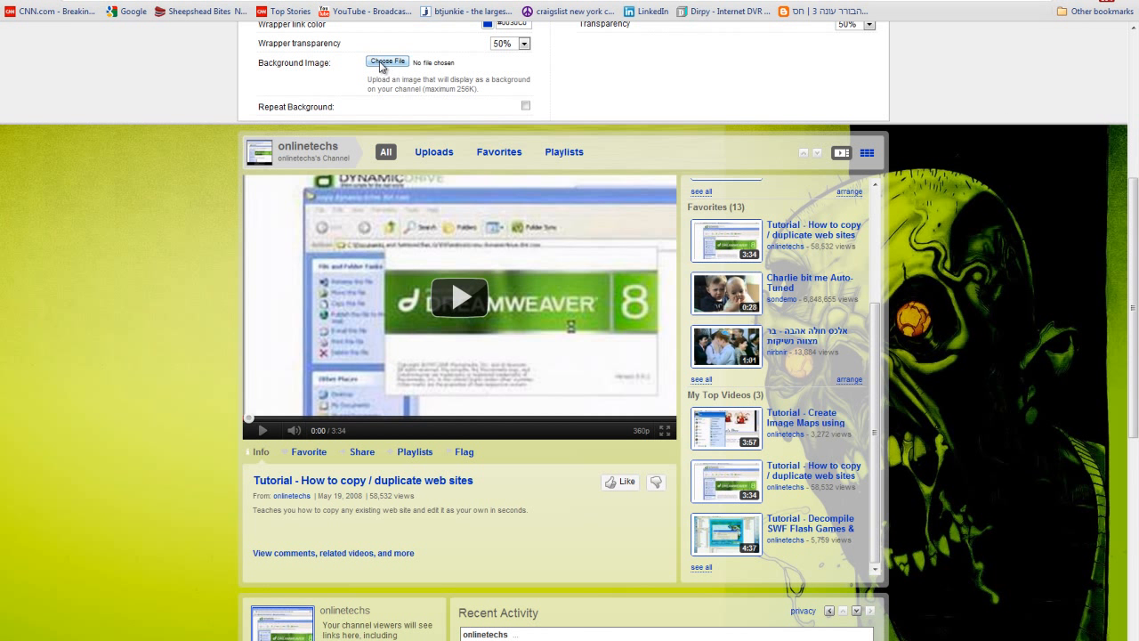
pyautogui.click(387, 61)
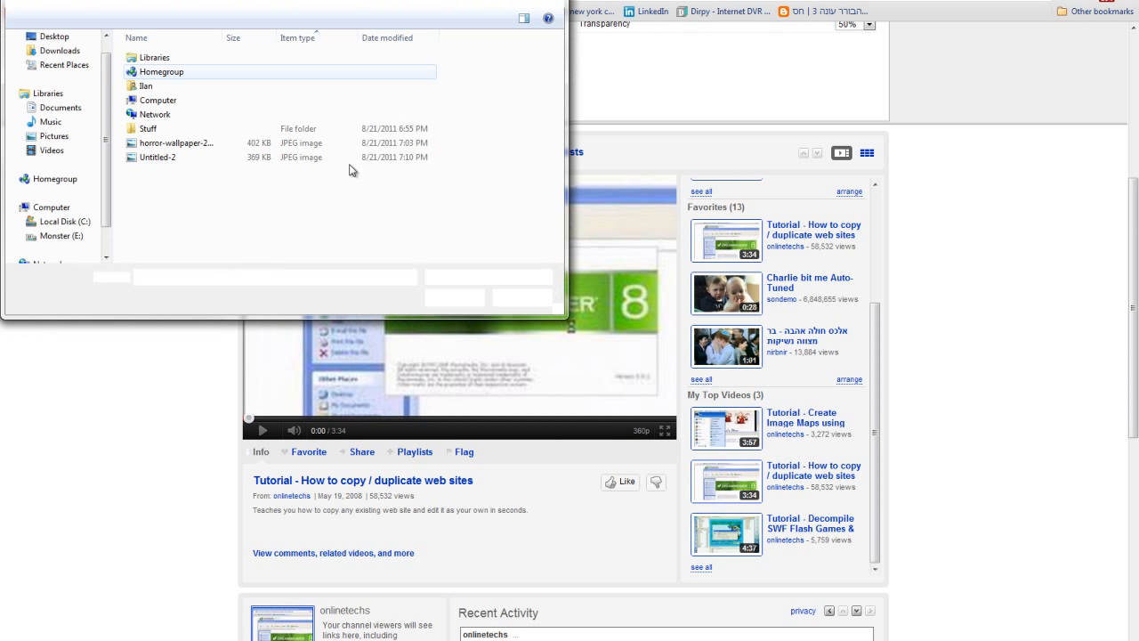
pyautogui.doubleClick(150, 155)
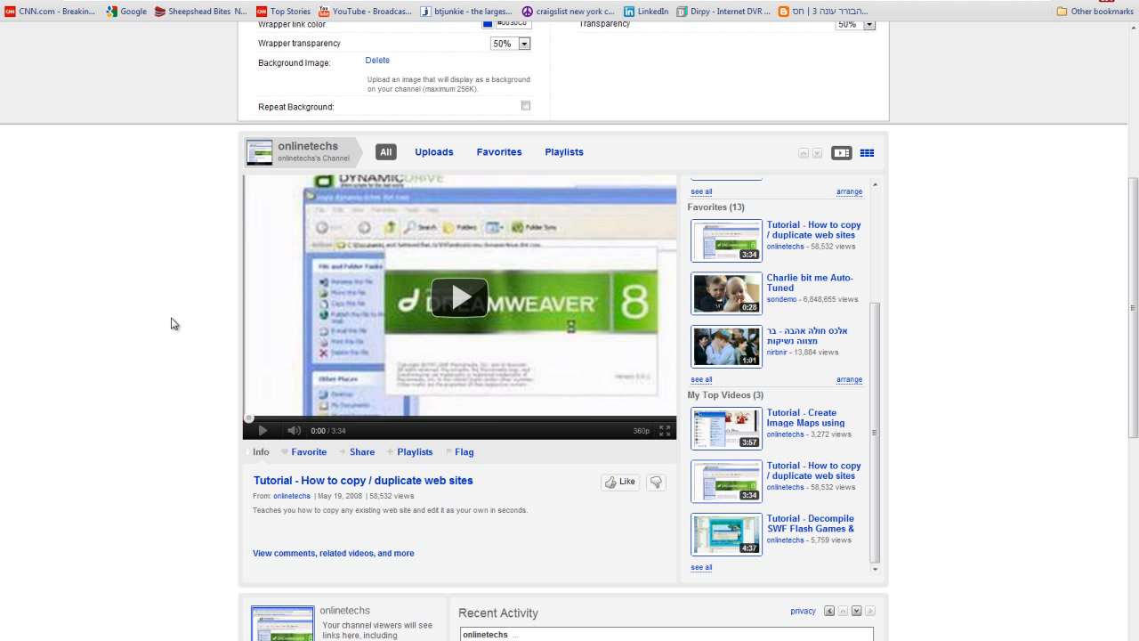
pyautogui.scroll(-3, 146, 370)
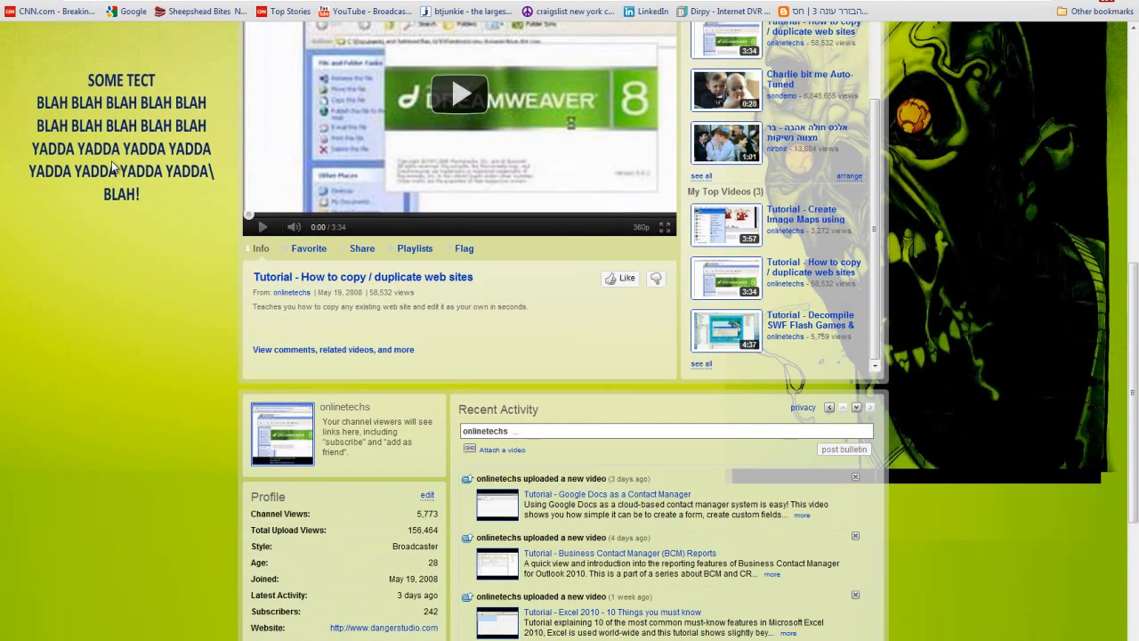
pyautogui.scroll(5, 131, 206)
pyautogui.scroll(-1, 134, 201)
pyautogui.scroll(1, 320, 176)
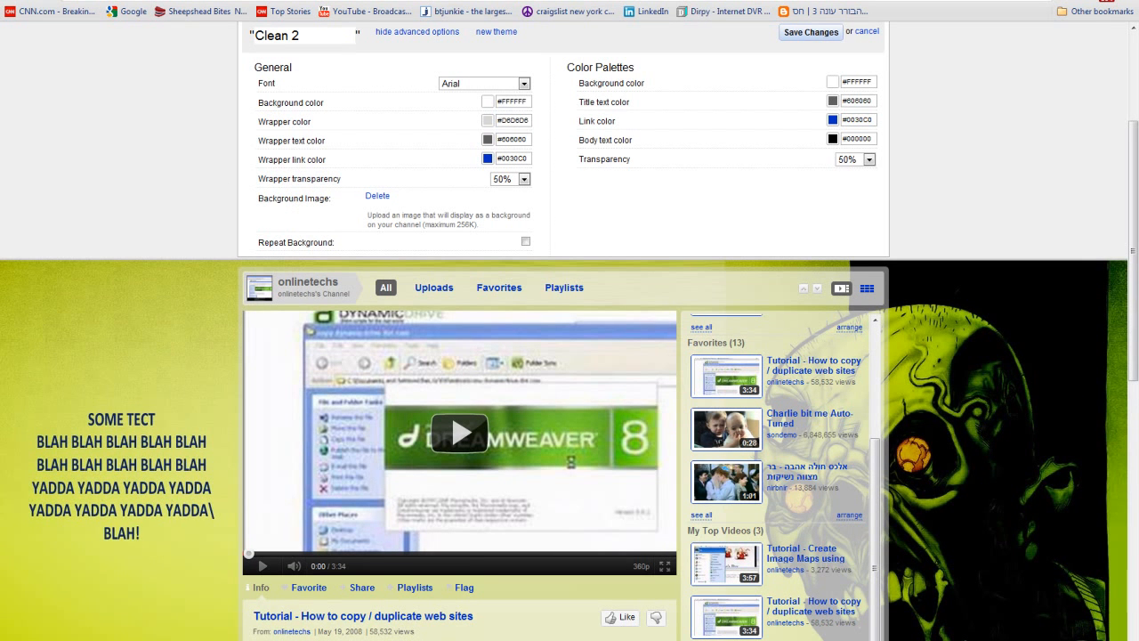
# Step: Switch to the other Chrome window, bring up the public view of the onlinetechs channel and reload the page to check its background
pyautogui.moveTo(169, 640)
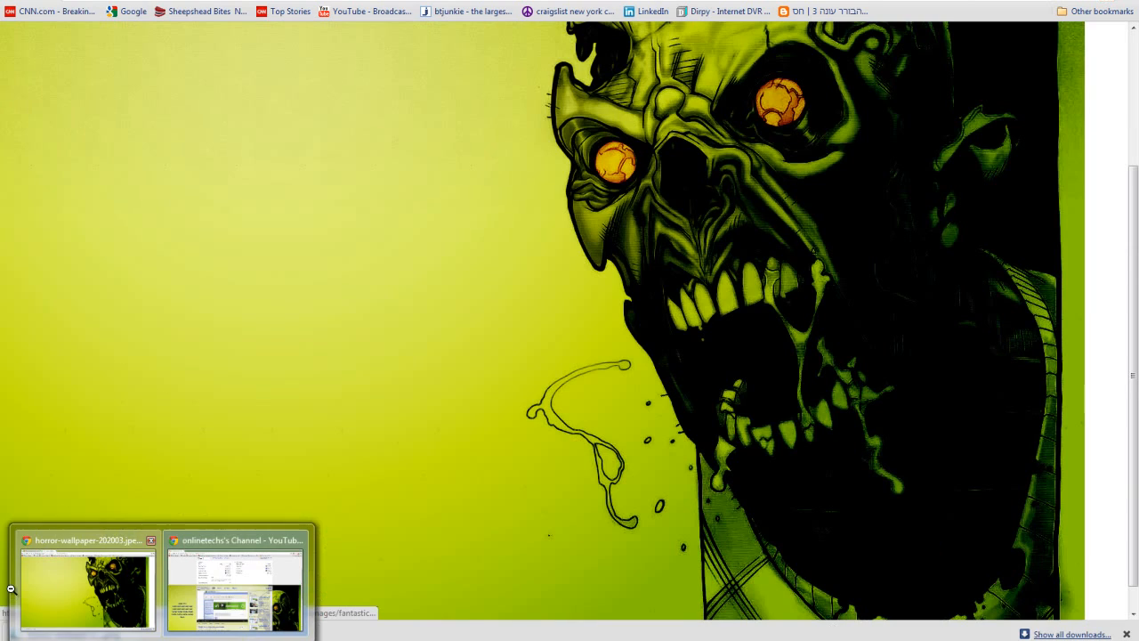
pyautogui.click(18, 573)
pyautogui.click(370, 10)
pyautogui.rightClick(85, 219)
pyautogui.click(119, 258)
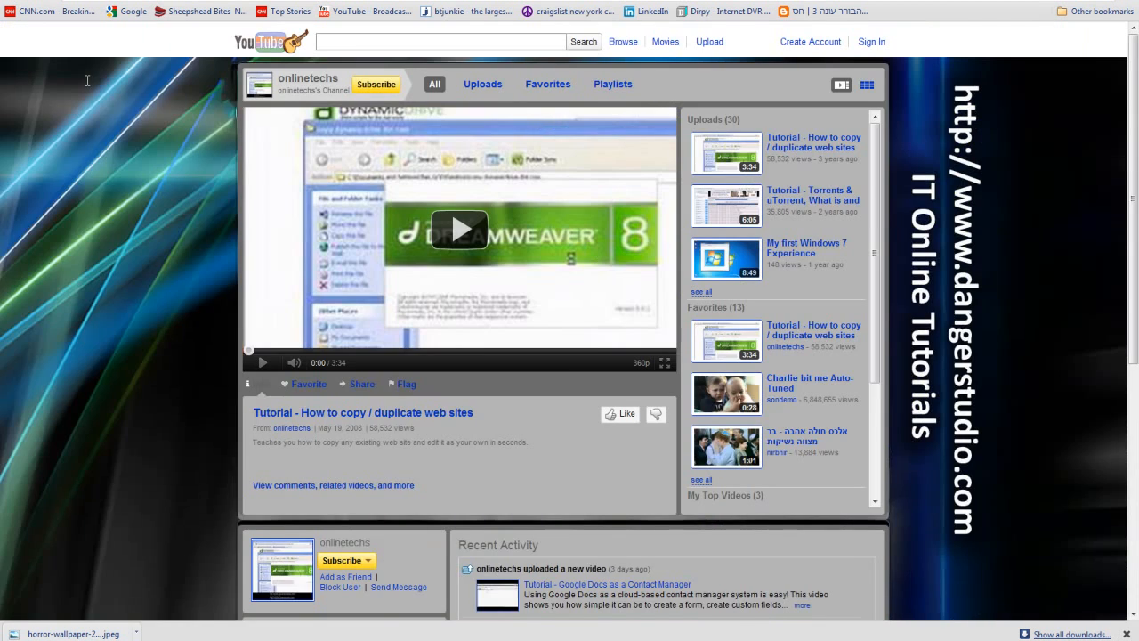
# Step: Return to the channel editing window and save the "Clean 2" theme changes with the new background image
pyautogui.moveTo(166, 639)
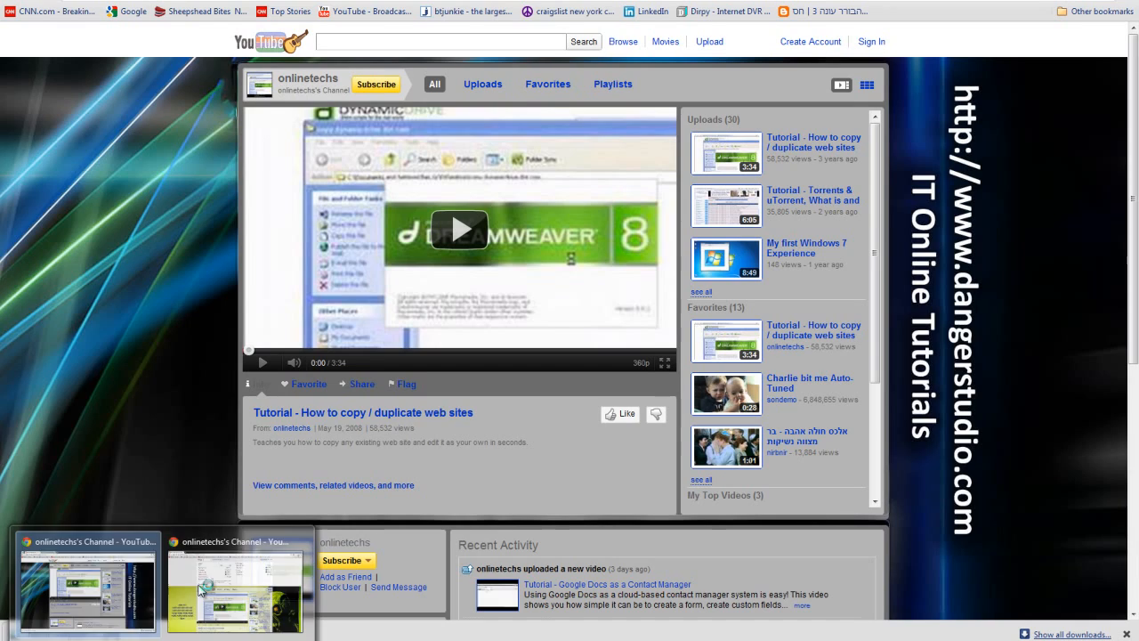
pyautogui.click(247, 611)
pyautogui.click(814, 34)
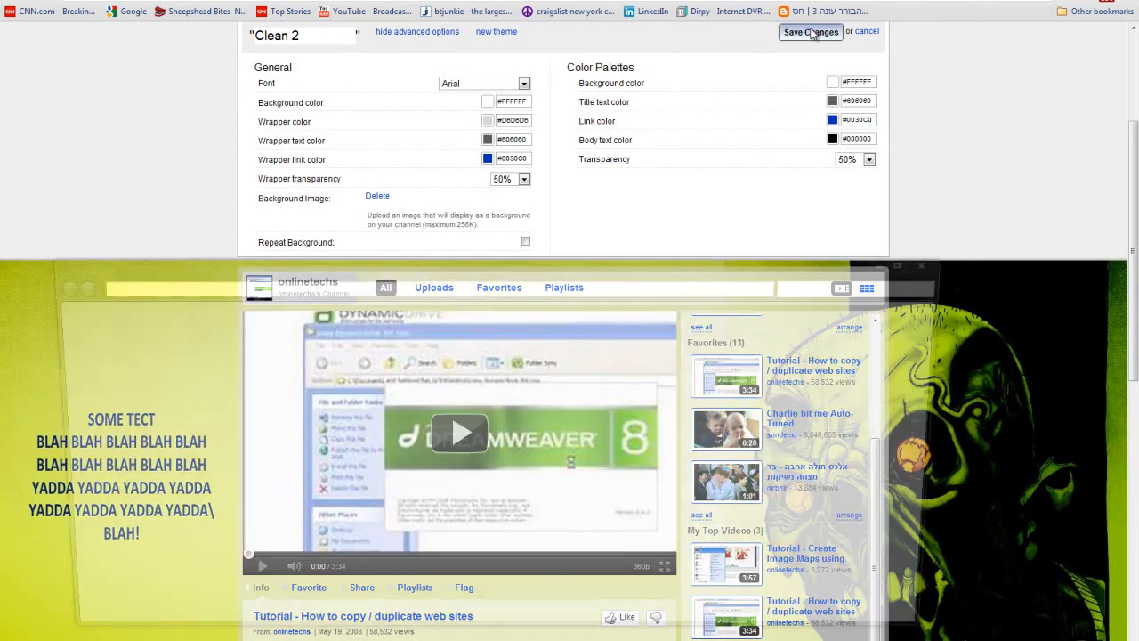
pyautogui.click(939, 264)
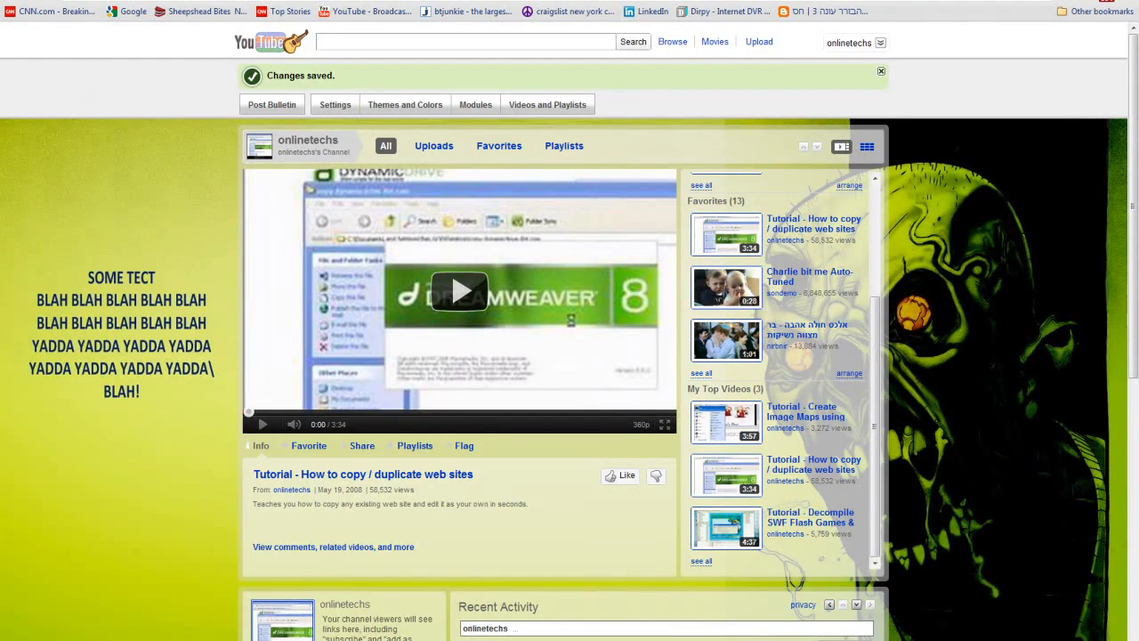
# Step: Reload the public channel page so it loads the saved background, and close the downloads bar
pyautogui.click(112, 602)
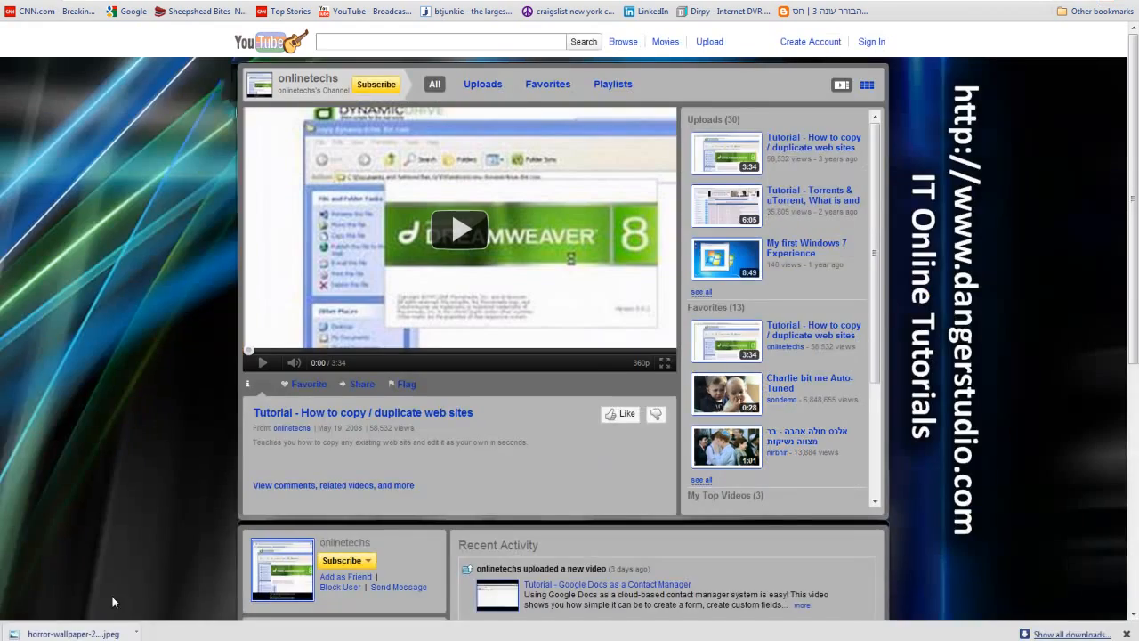
pyautogui.rightClick(78, 317)
pyautogui.click(98, 348)
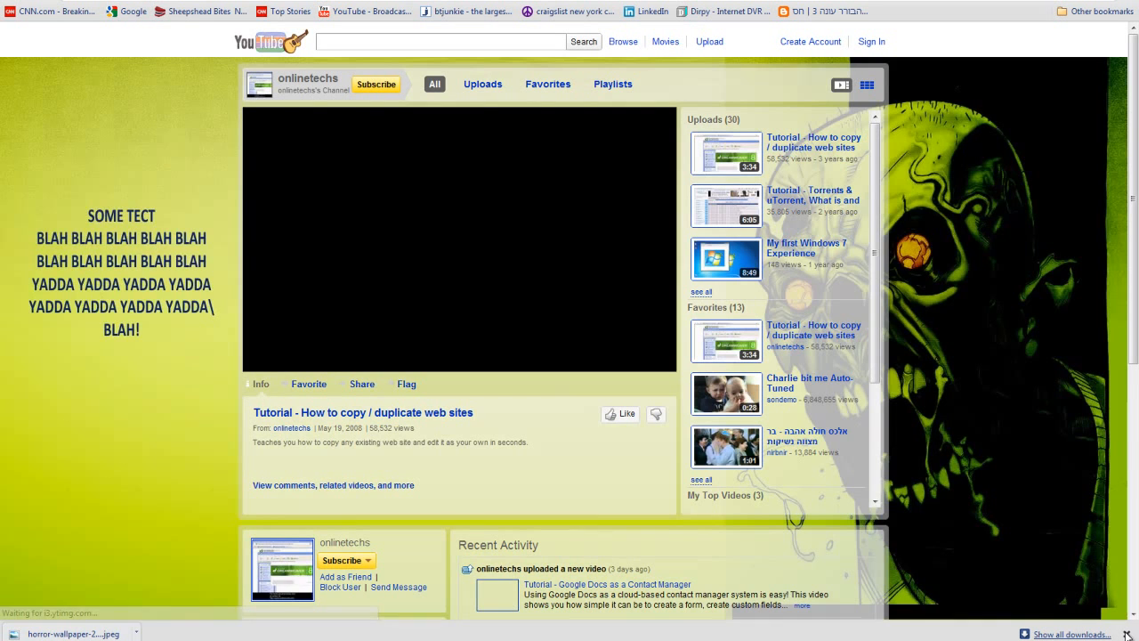
pyautogui.click(1126, 634)
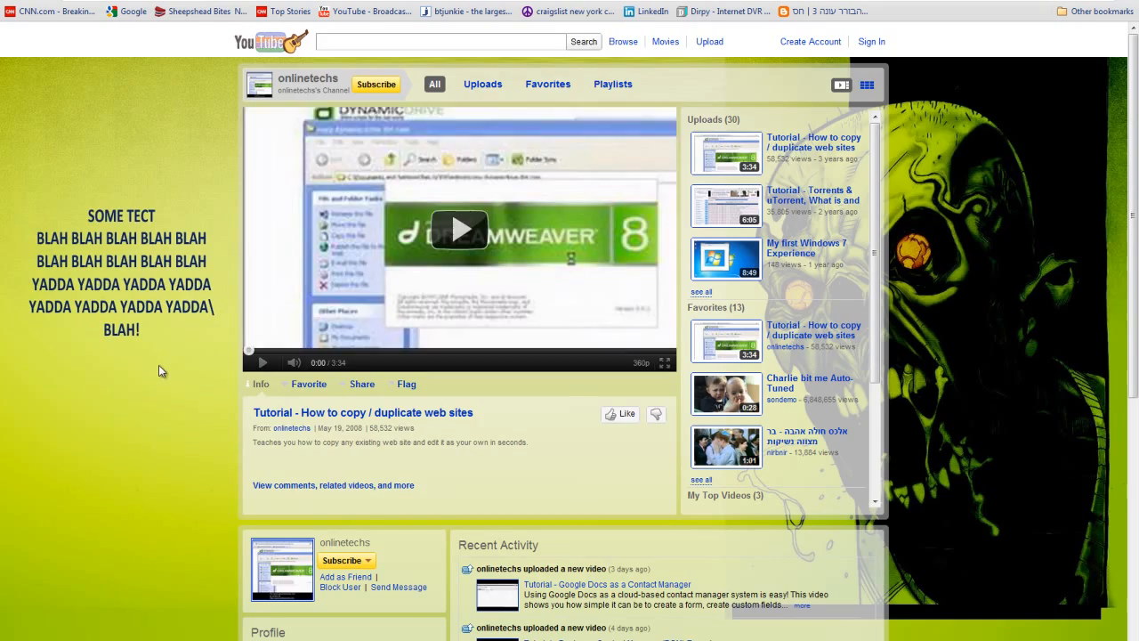
# Step: Examine how the background and side text scroll with the page content in both the public and the owner's view of the channel
pyautogui.scroll(-5, 159, 365)
pyautogui.scroll(5, 158, 365)
pyautogui.scroll(-2, 351, 334)
pyautogui.scroll(2, 351, 333)
pyautogui.scroll(-4, 176, 310)
pyautogui.scroll(4, 176, 311)
pyautogui.click(238, 577)
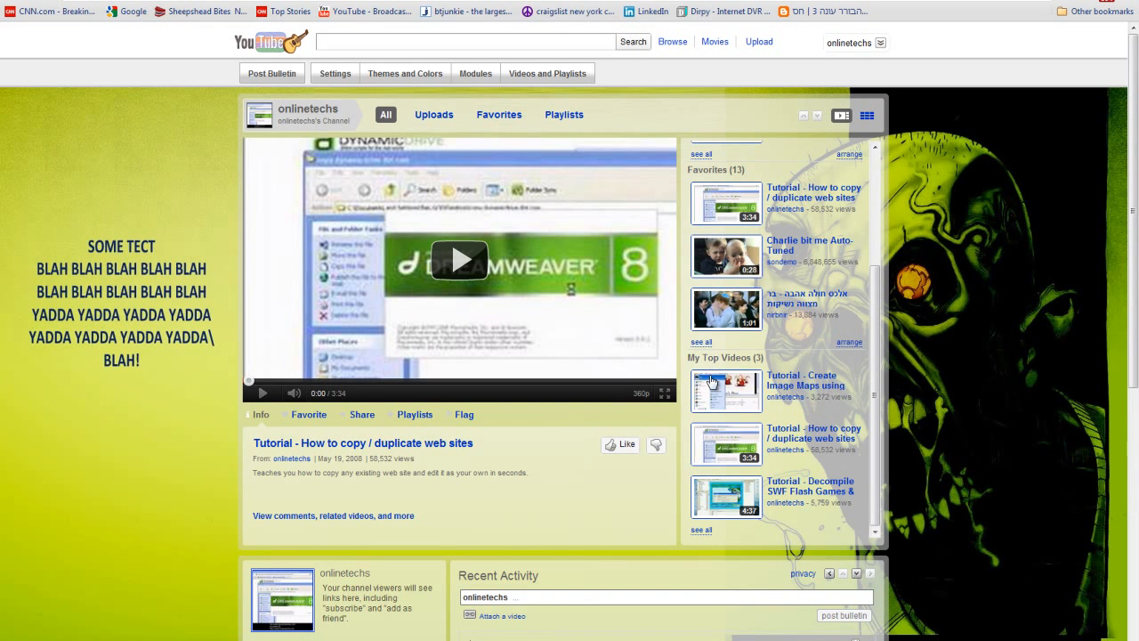
pyautogui.scroll(-3, 721, 382)
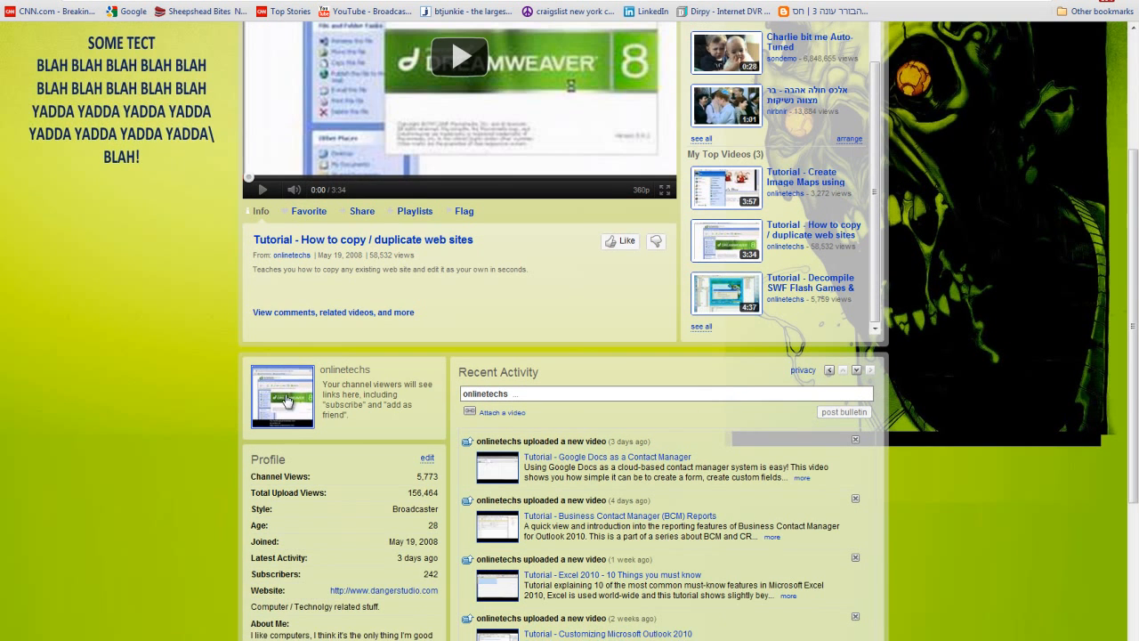
pyautogui.scroll(3, 236, 341)
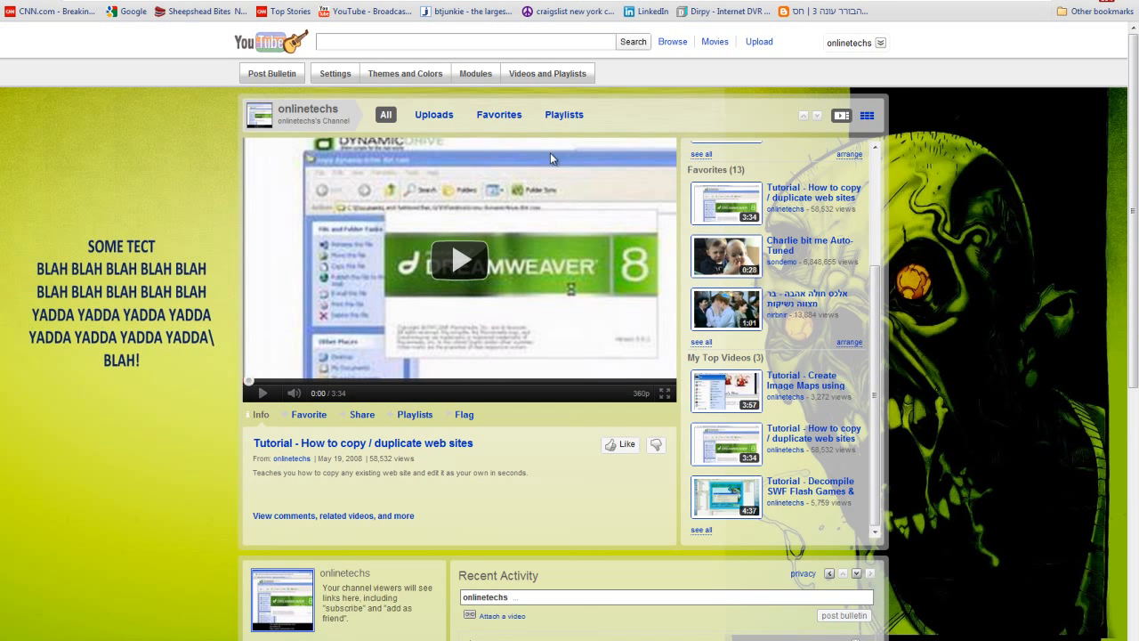
pyautogui.scroll(-2, 912, 259)
# Step: Switch to Photoshop and hide the text layer, Layer 1, Layer 3 and Layer 2 in Untitled-3, leaving only the Background layer shown
pyautogui.hotkey('alt', 'Tab')
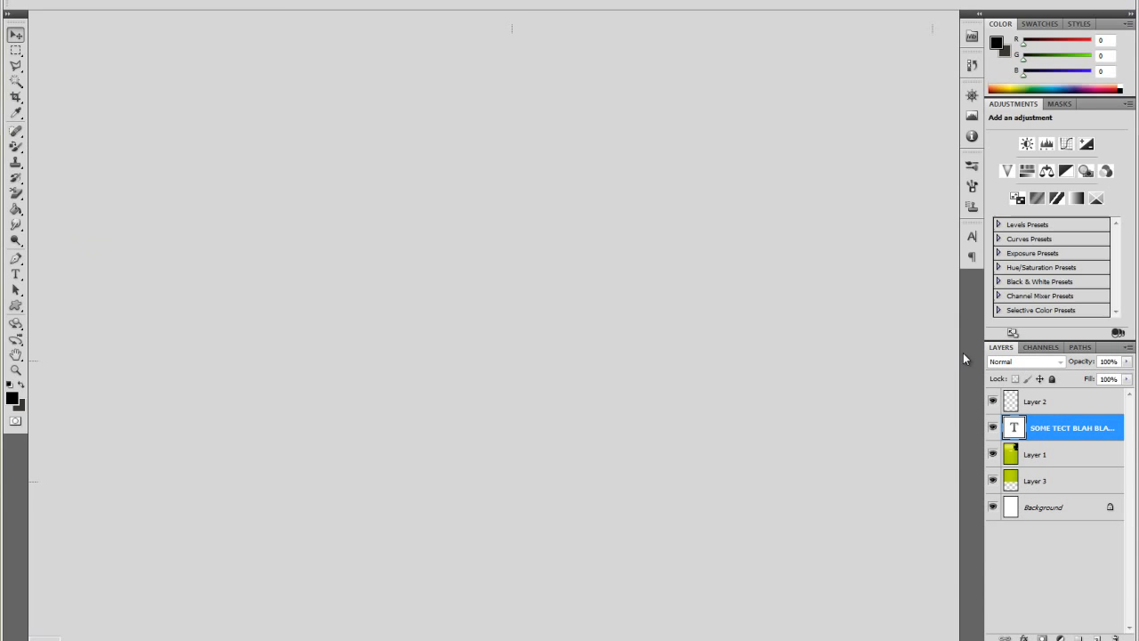
pyautogui.click(994, 429)
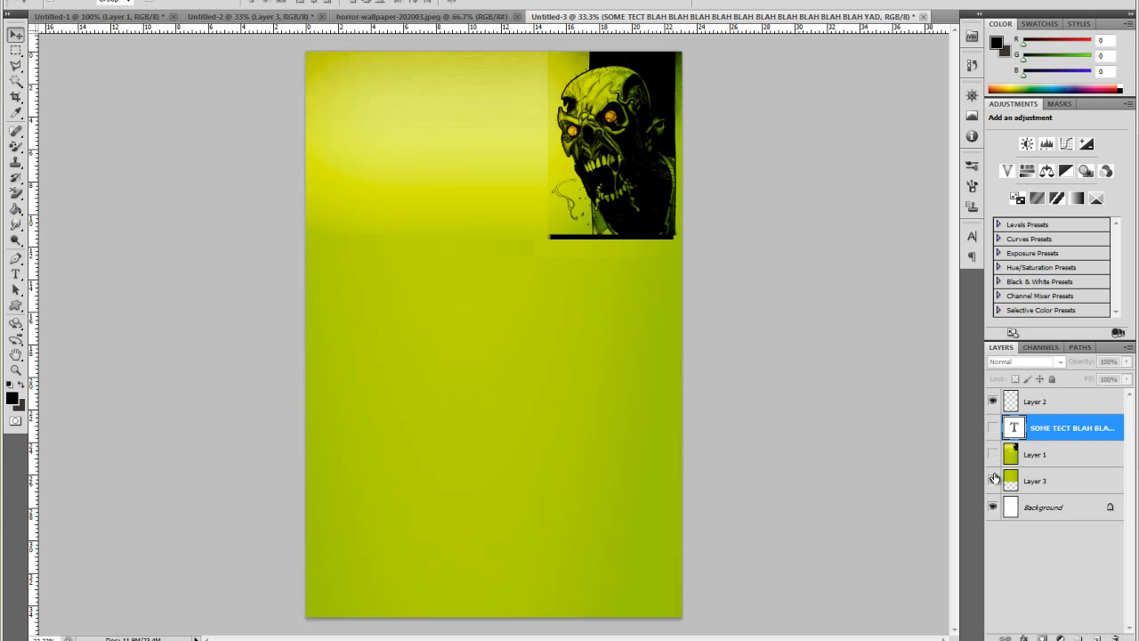
pyautogui.click(994, 479)
pyautogui.click(993, 402)
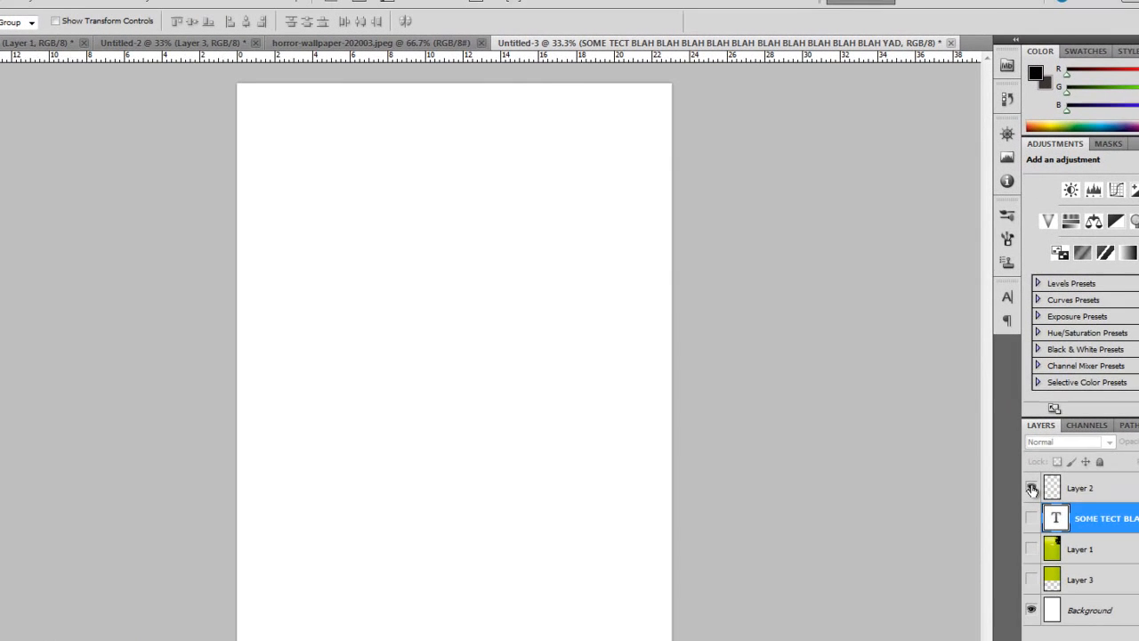
pyautogui.click(1031, 489)
pyautogui.click(1031, 488)
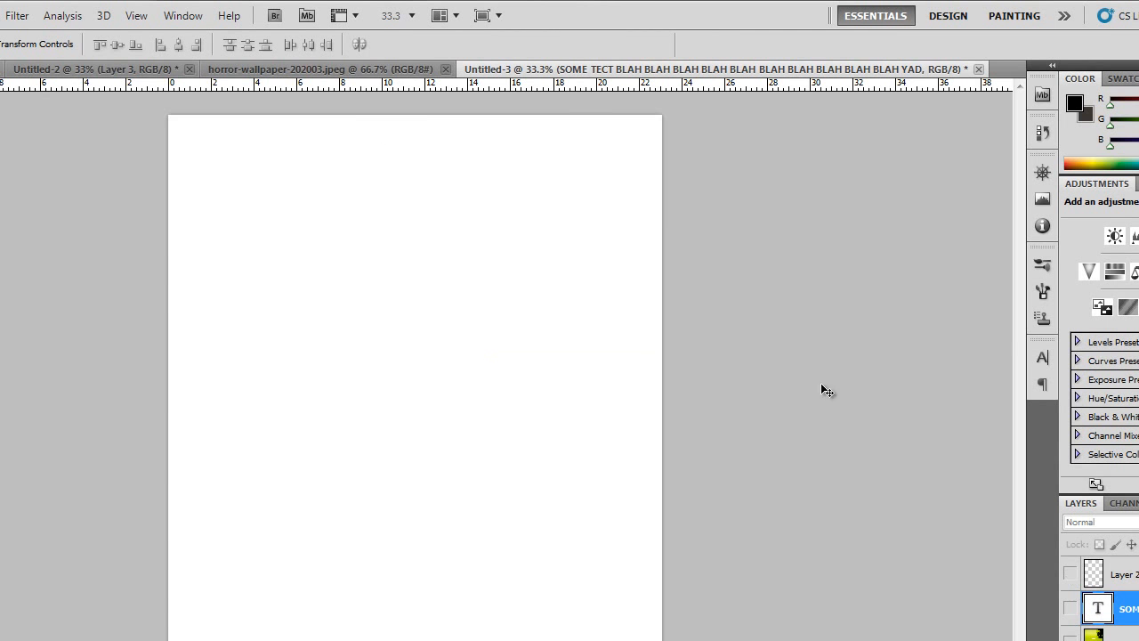
# Step: In Untitled-2, hide the zombie Layer 3, show the channel screenshot on Layer 2, and clear the selection with the Rectangular Marquee tool active
pyautogui.click(340, 69)
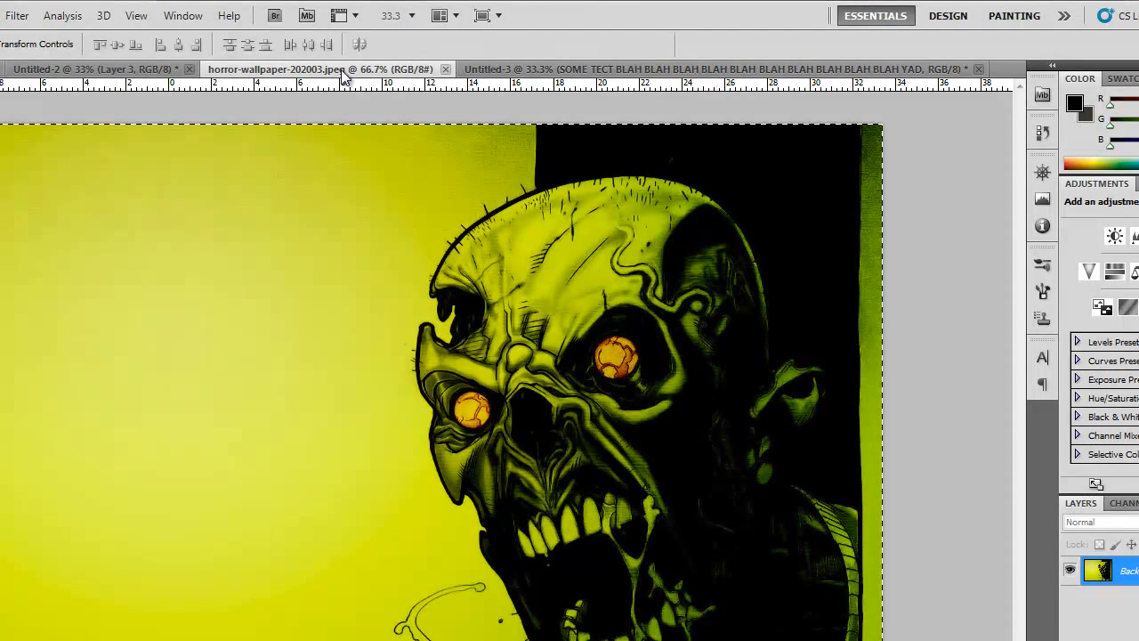
pyautogui.click(56, 69)
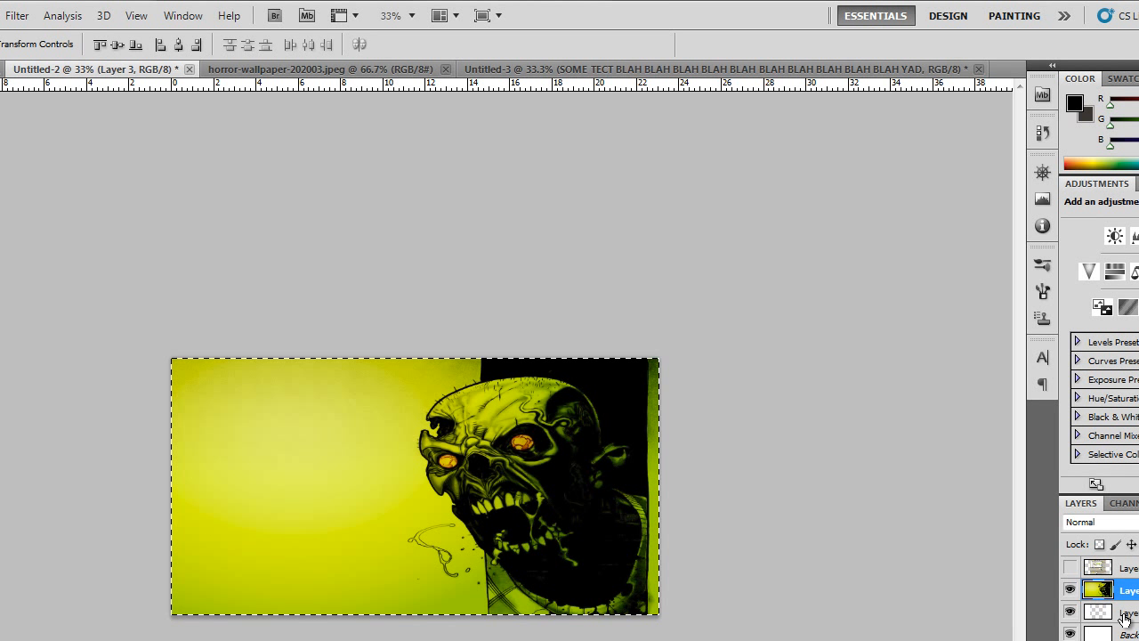
pyautogui.click(1069, 590)
pyautogui.click(1069, 568)
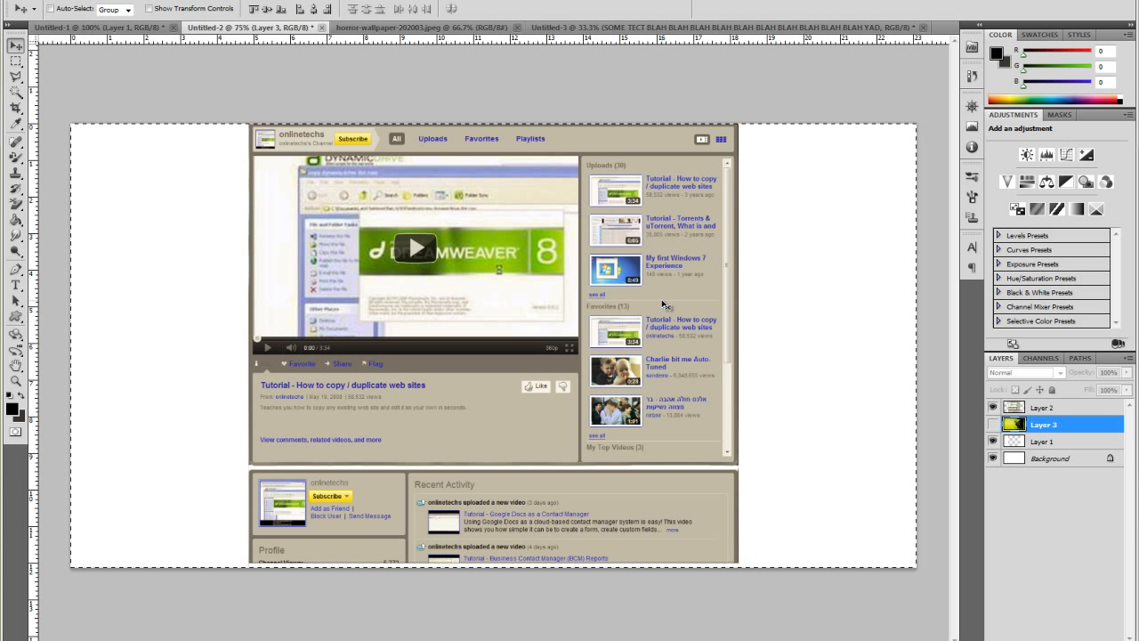
pyautogui.click(16, 62)
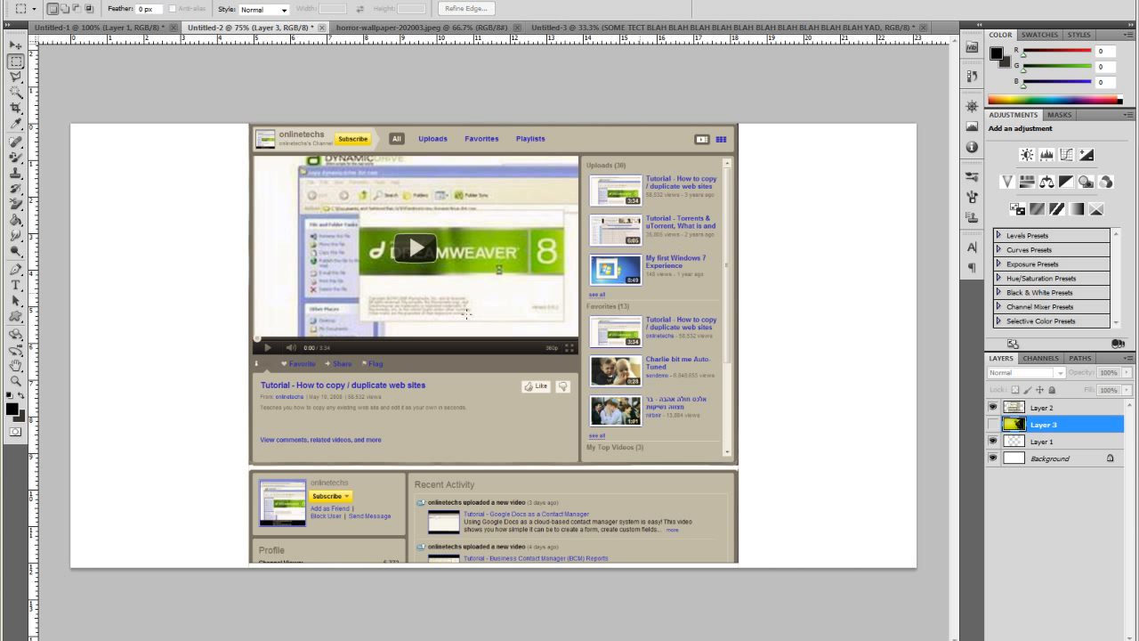